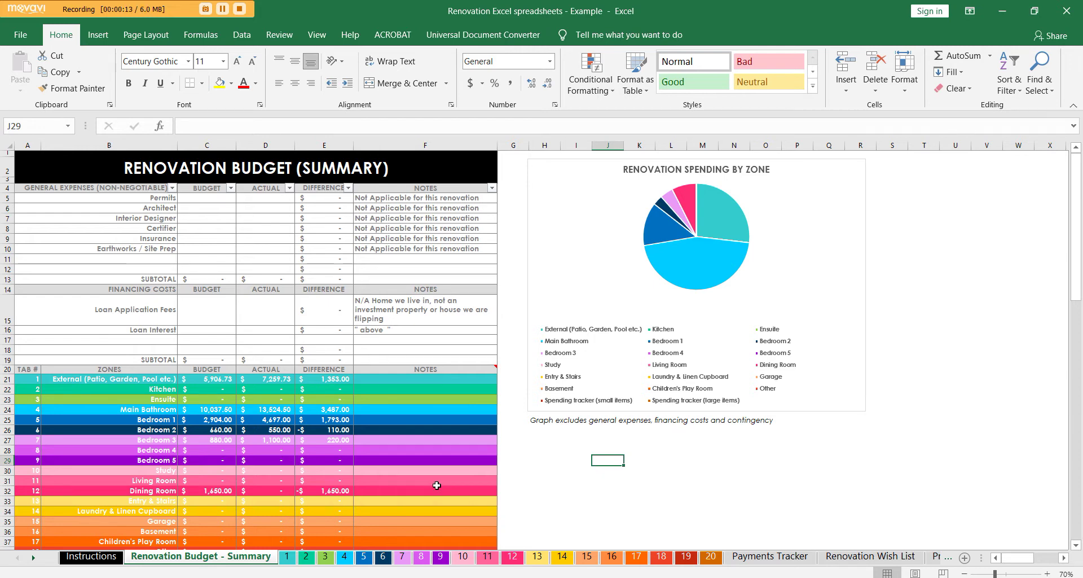
Step: View the detailed bathroom budget on sheet 4 and the external renovation budget on sheet 1, returning to the budget summary
click(327, 557)
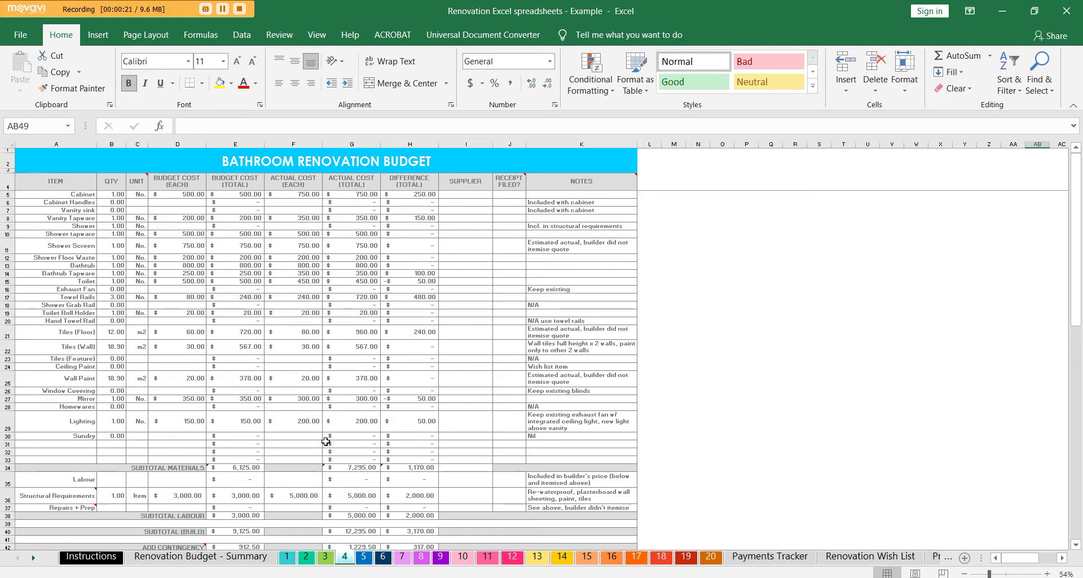
click(268, 556)
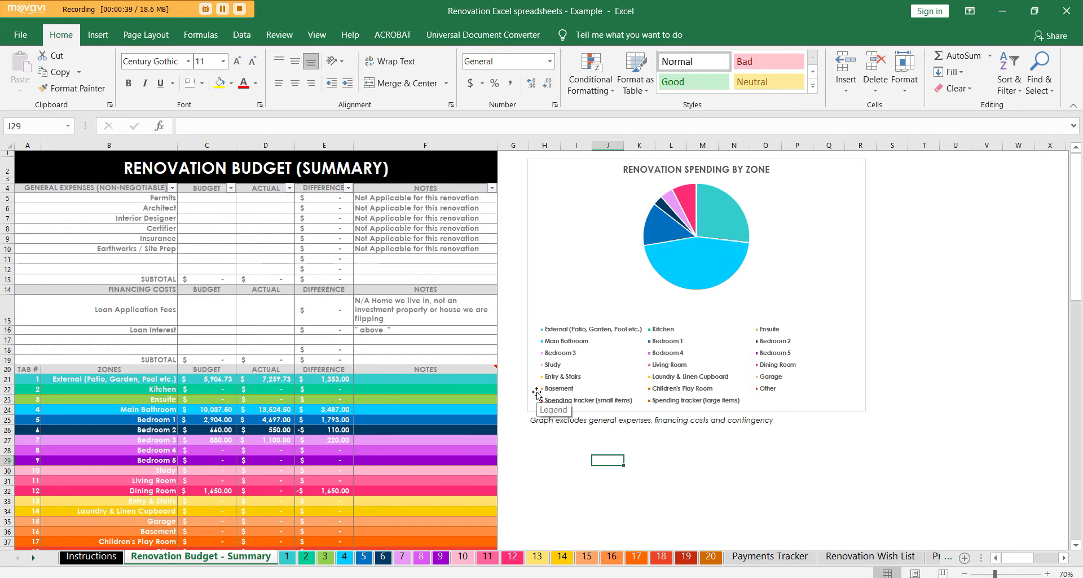
click(34, 378)
drag(33, 379, 485, 379)
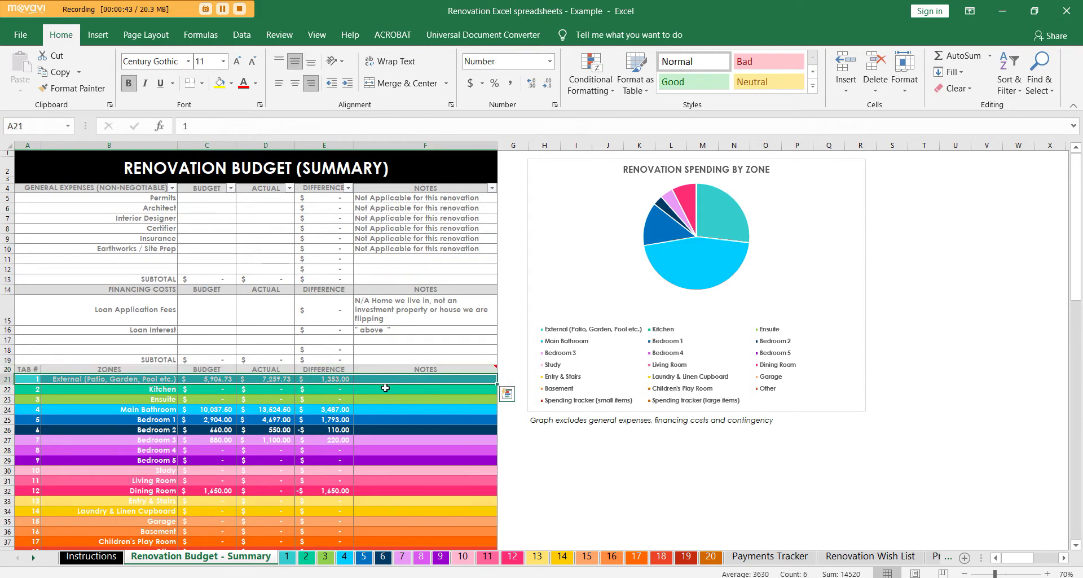
click(287, 557)
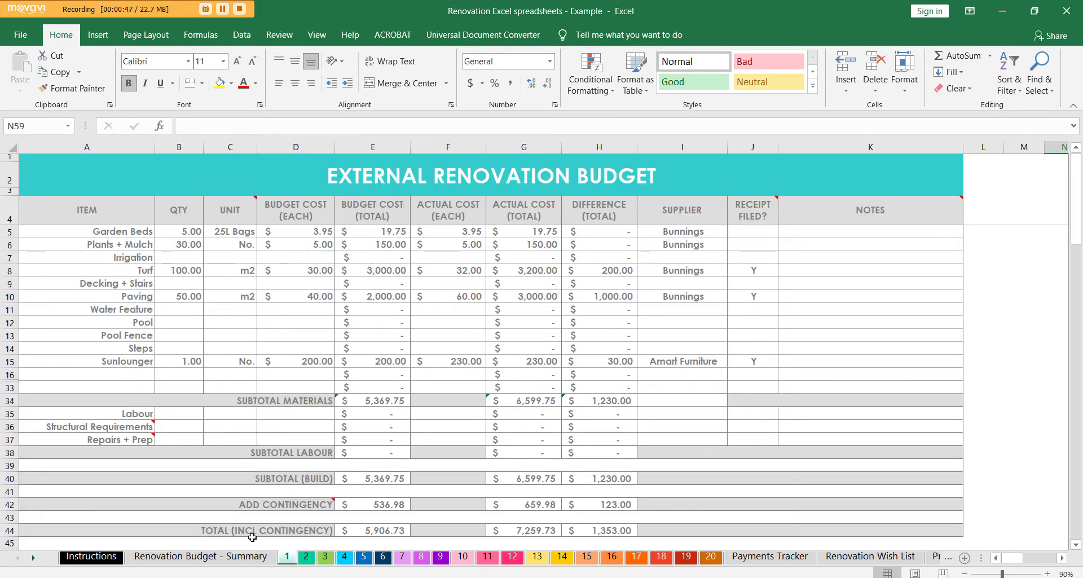
key(ctrl+Page_Up)
Step: Inspect the linked formulas behind the External zone's budget and actual amounts in the summary
click(232, 389)
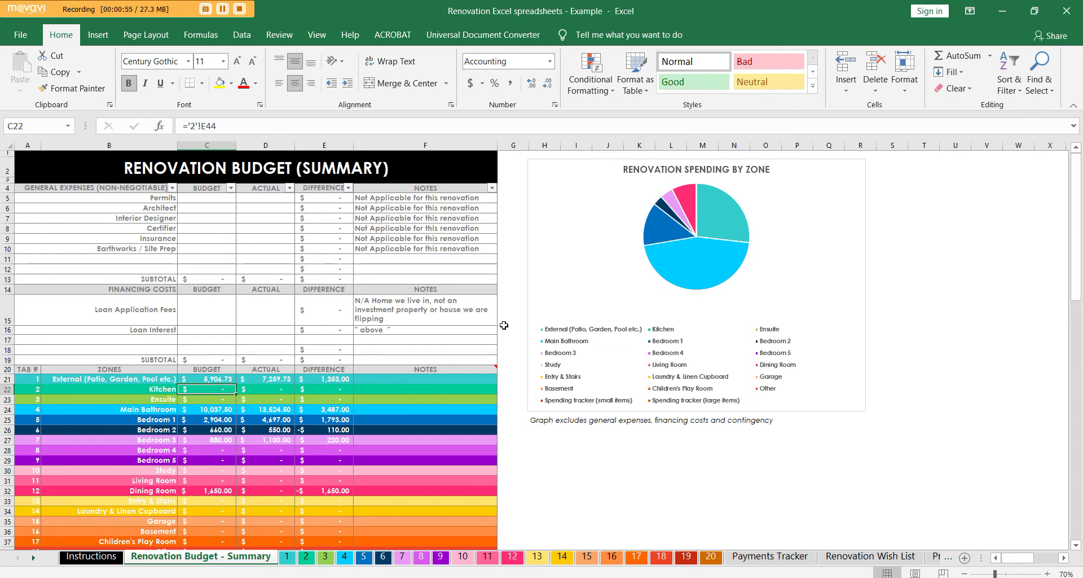
click(203, 379)
click(275, 381)
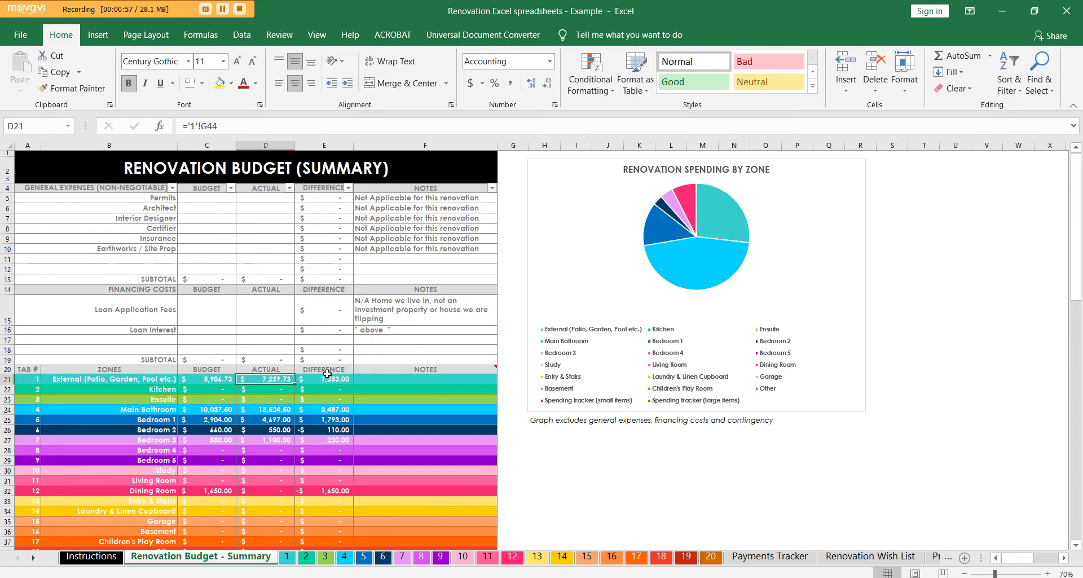
Step: View the usage tips on the Instructions sheet and return to the budget summary
click(541, 451)
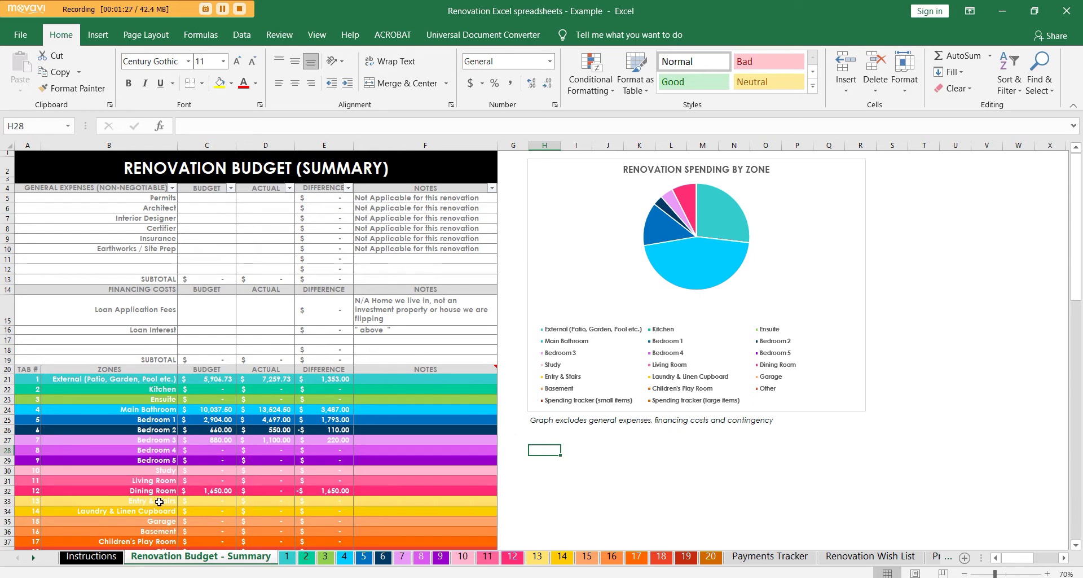
click(91, 556)
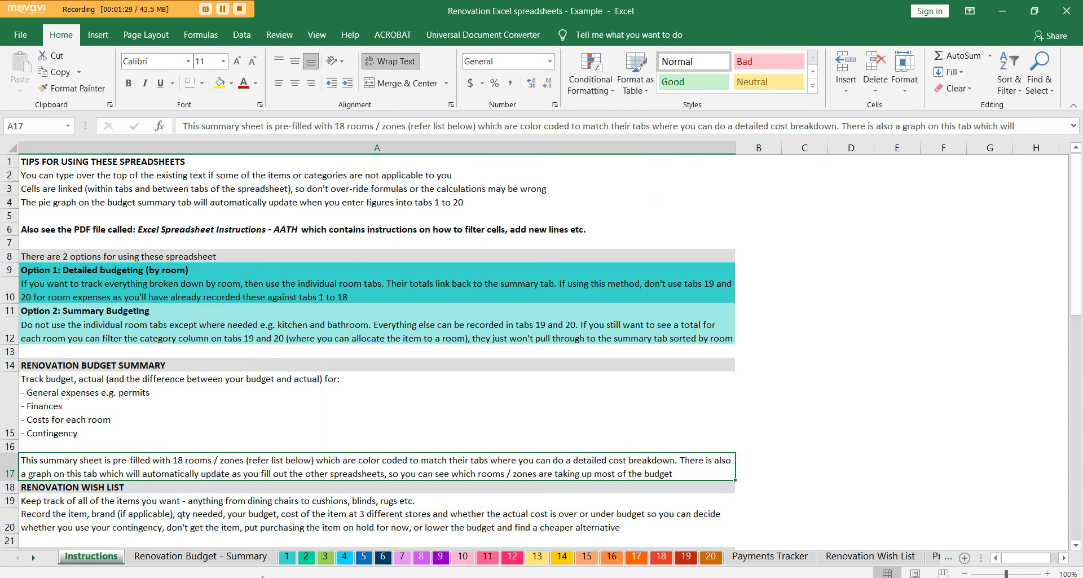
click(226, 556)
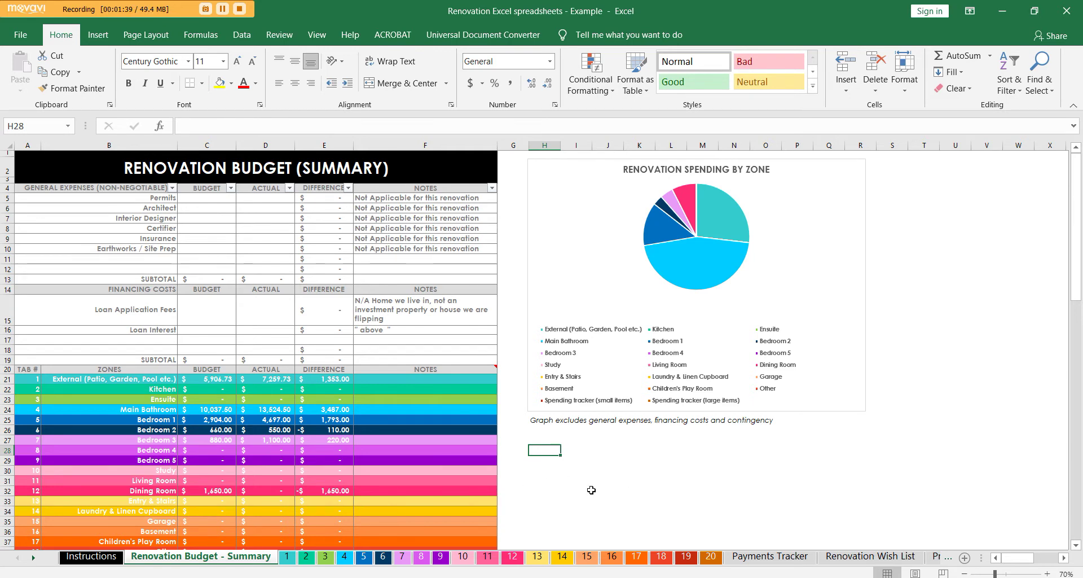
Step: Find the Children's Play Room zone in the summary, view its detailed budget on sheet 17, and return to the summary
click(165, 428)
click(145, 539)
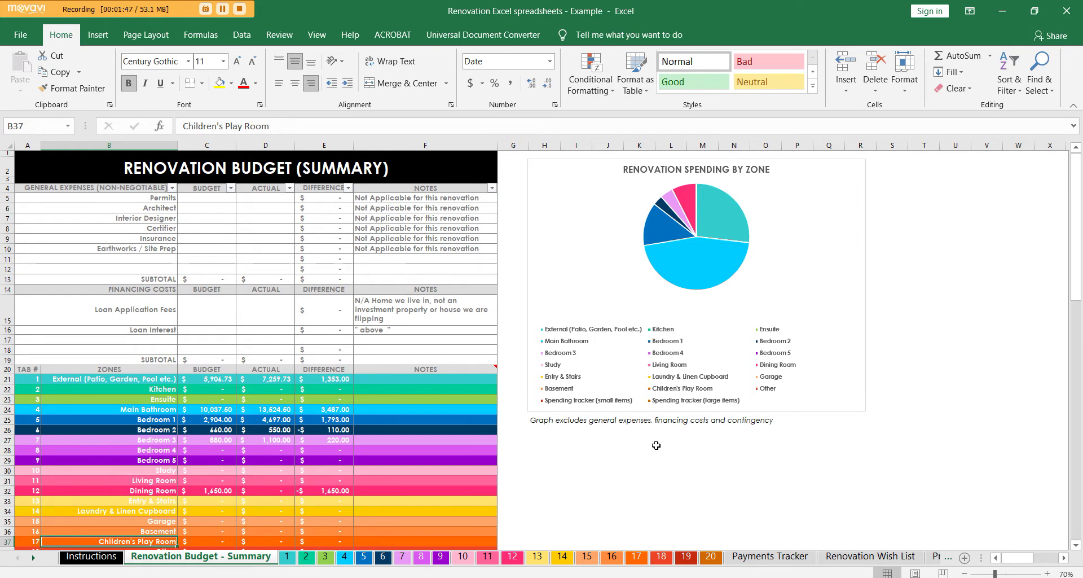
click(637, 556)
click(403, 164)
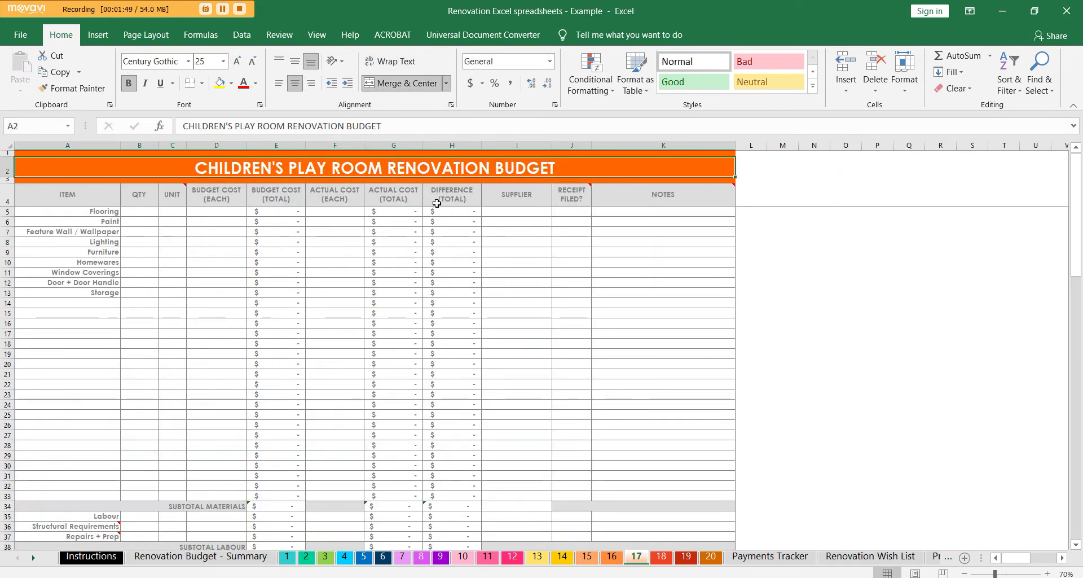
click(204, 562)
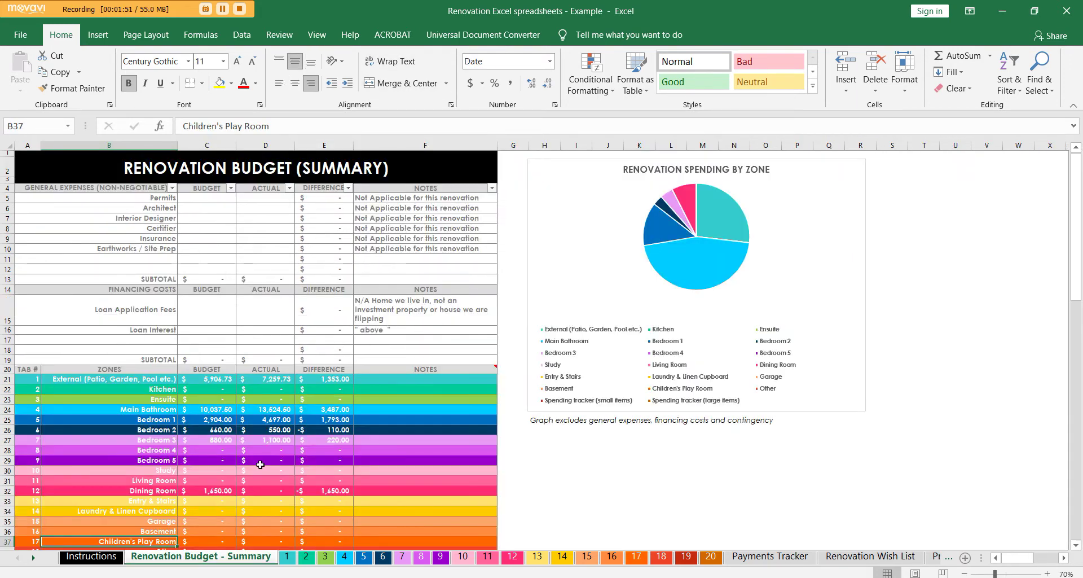
Step: Examine the Architect and Interior Designer entries under general expenses and the Loan Application Fees entry with its note
click(203, 219)
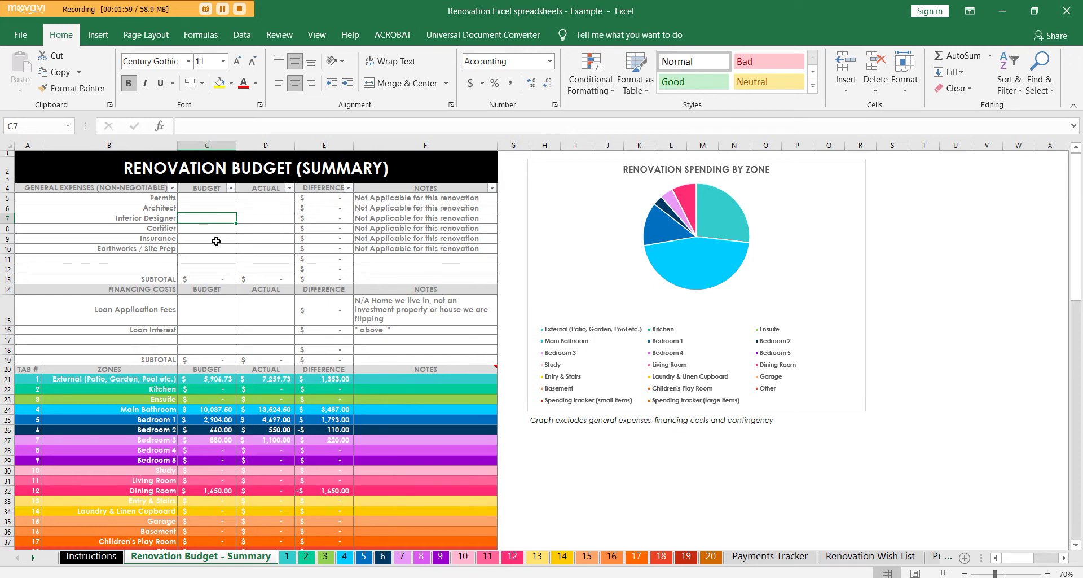
click(225, 207)
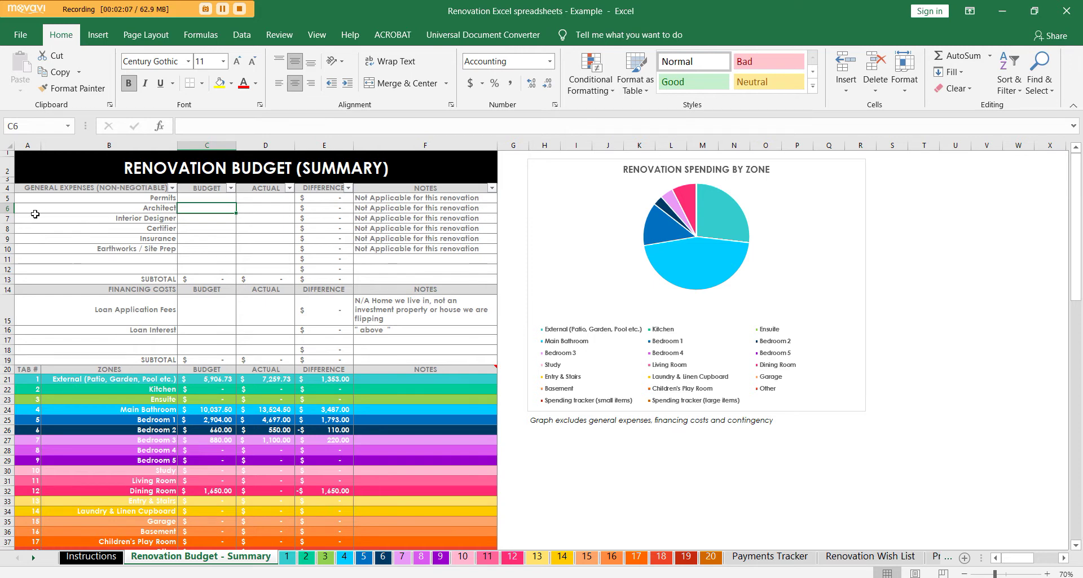
click(159, 209)
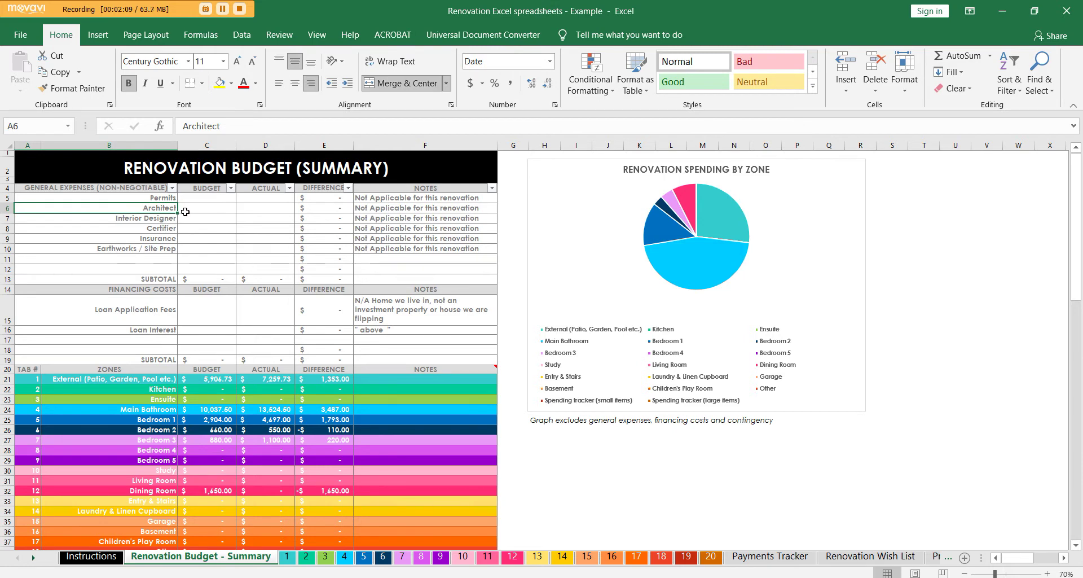
click(451, 212)
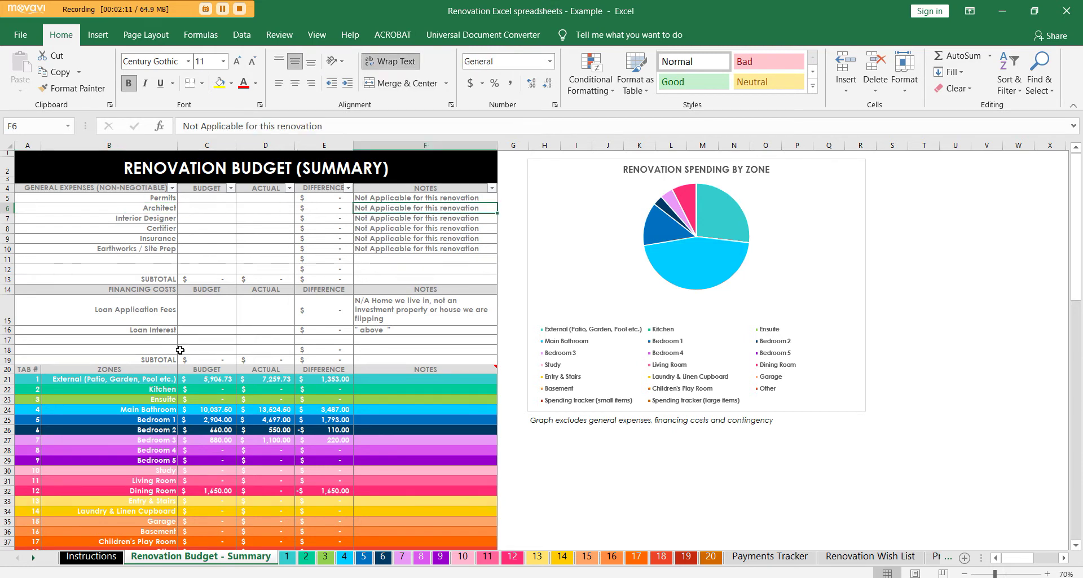
click(156, 319)
click(420, 323)
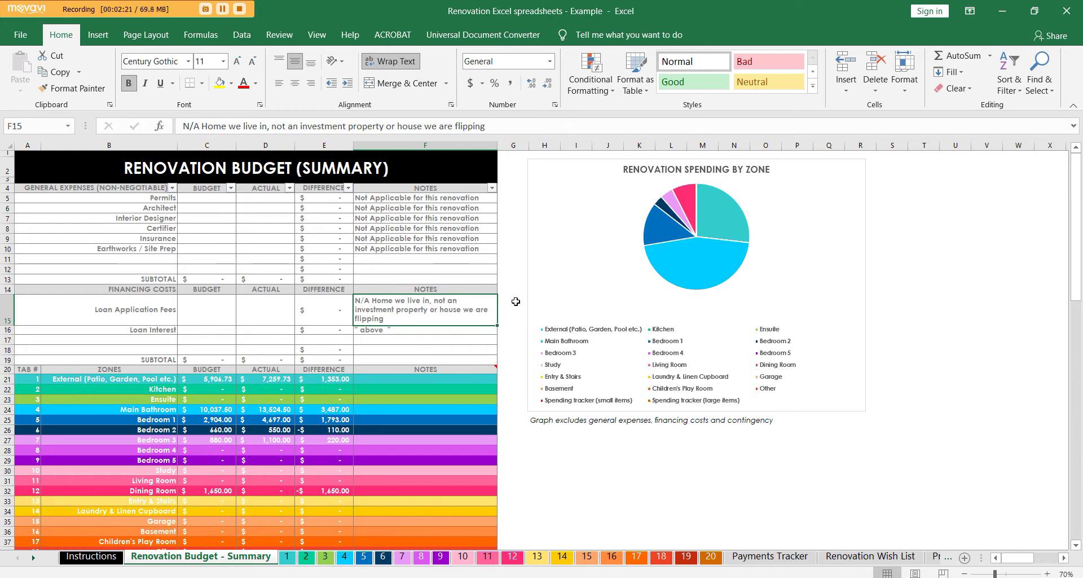
Step: Examine the zone list from External to Other and the two spending tracker rows for small and large items
scroll(224, 410, down, 2)
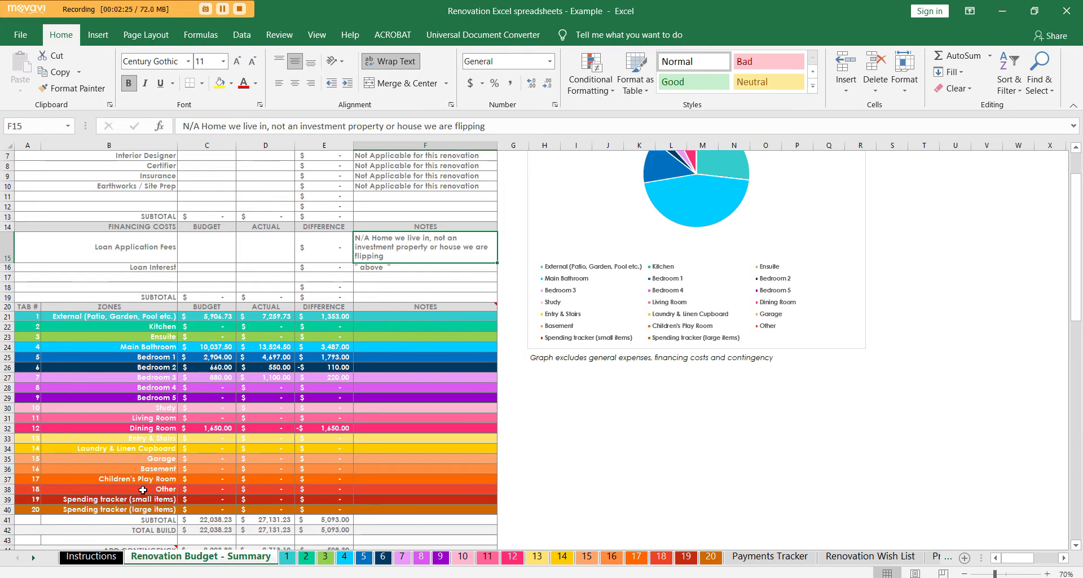
drag(143, 489, 163, 317)
click(166, 489)
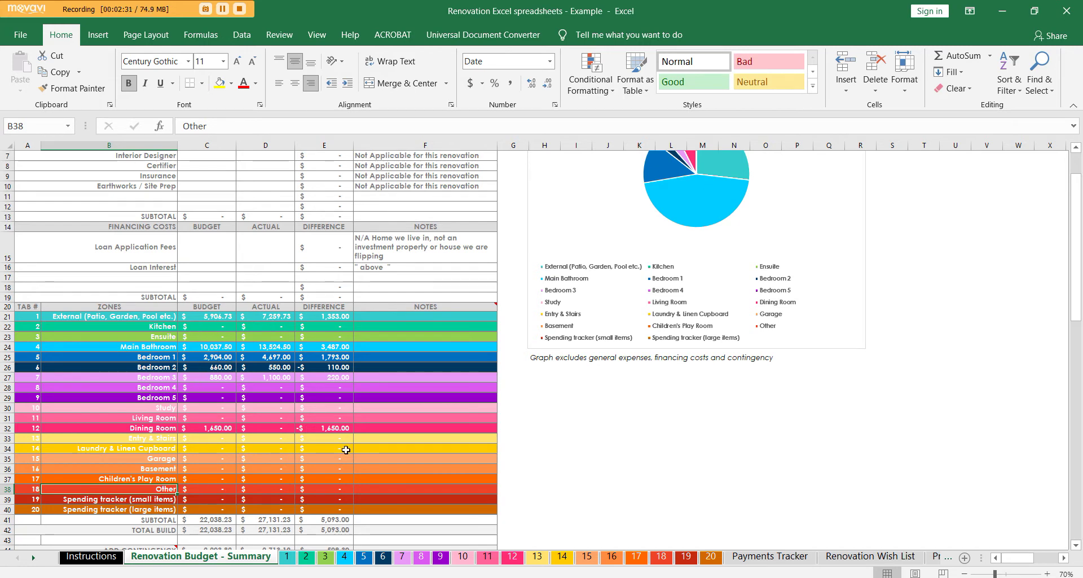
click(172, 500)
key(shift+Down)
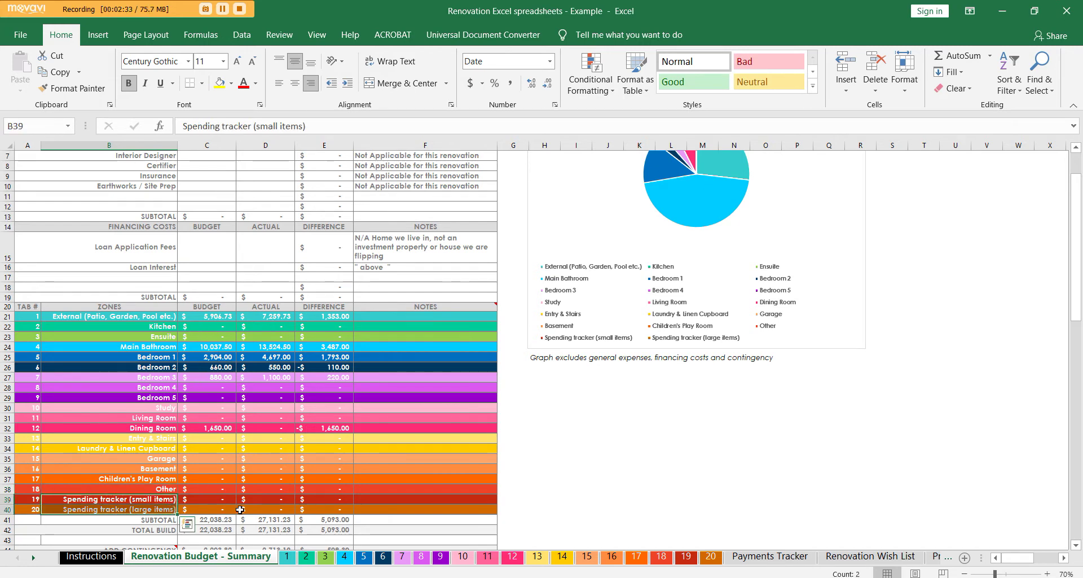
click(169, 499)
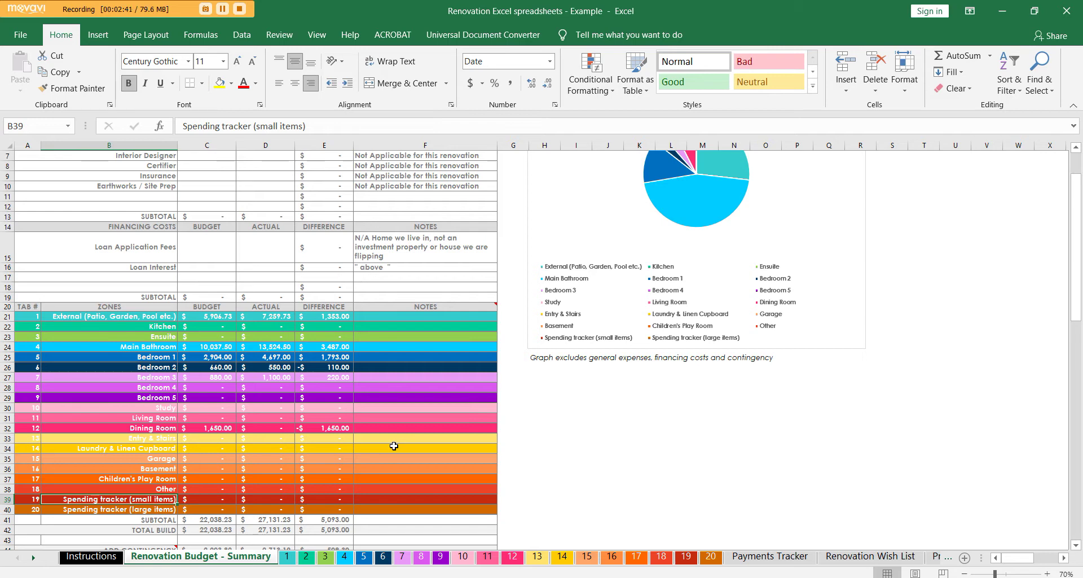
drag(167, 488, 160, 317)
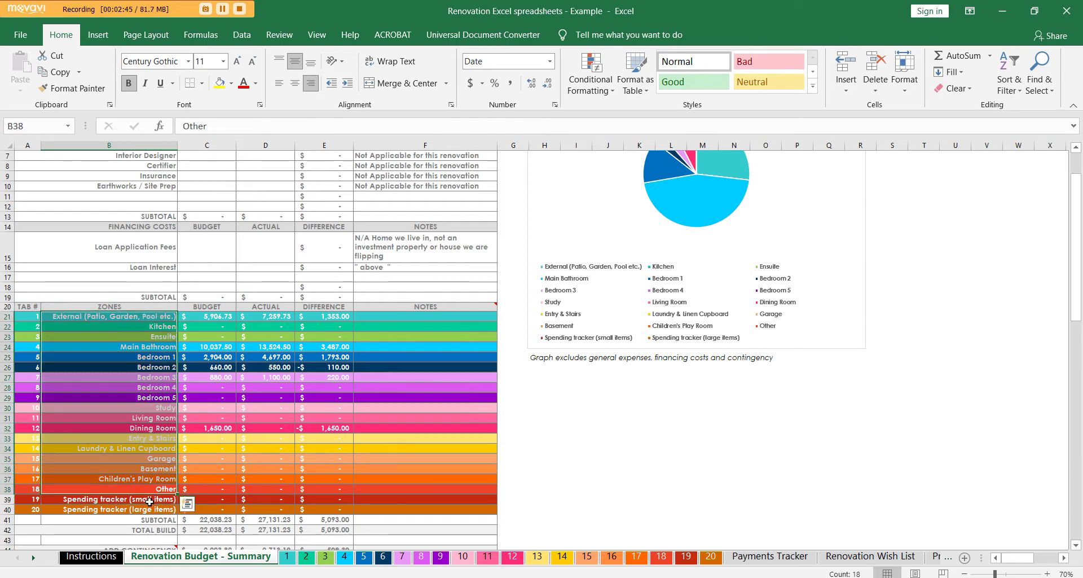
drag(148, 500, 148, 509)
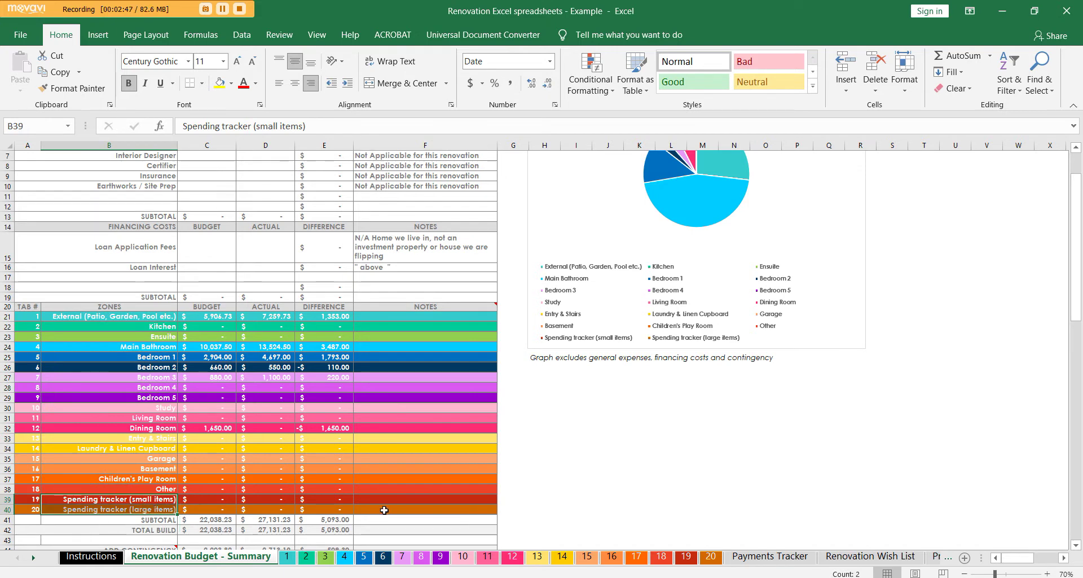
click(389, 509)
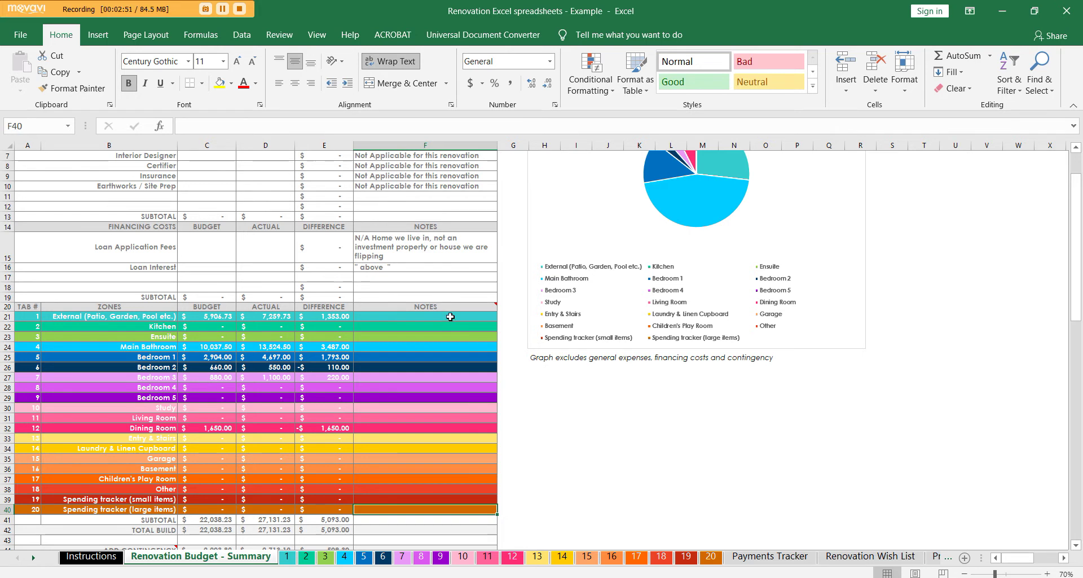
Step: Read the comment on the zones' Notes heading and look over the Notes cells, including the External and Main Bathroom rows
mouse_move(495, 305)
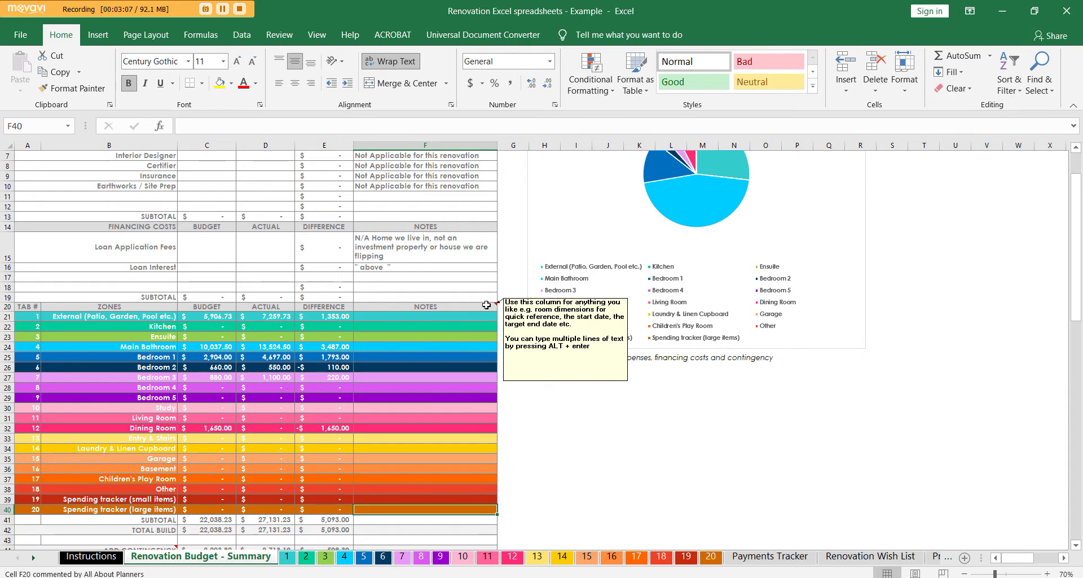
drag(479, 317, 466, 407)
click(471, 354)
drag(449, 315, 29, 315)
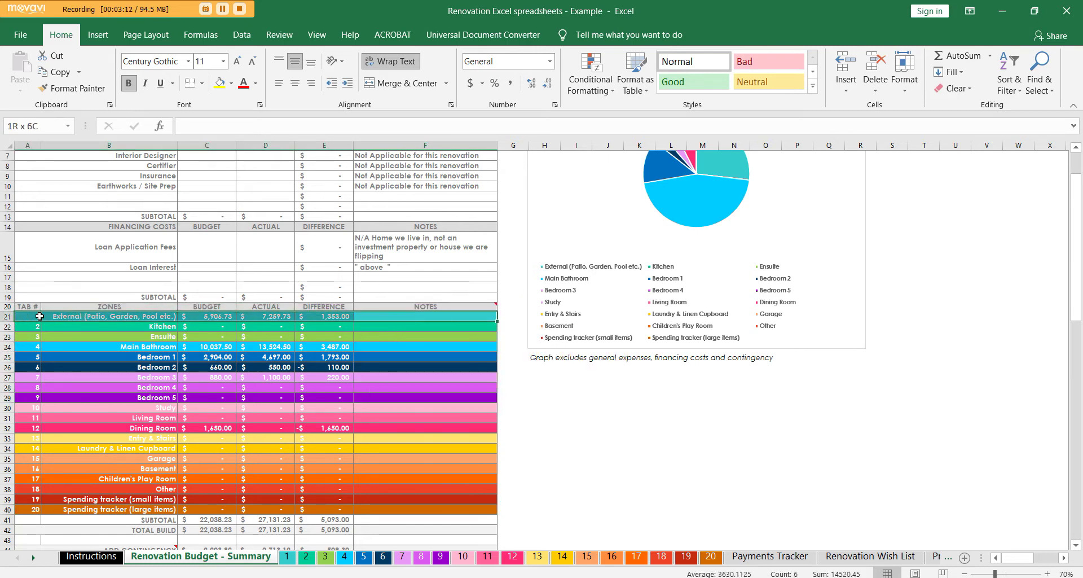
click(401, 316)
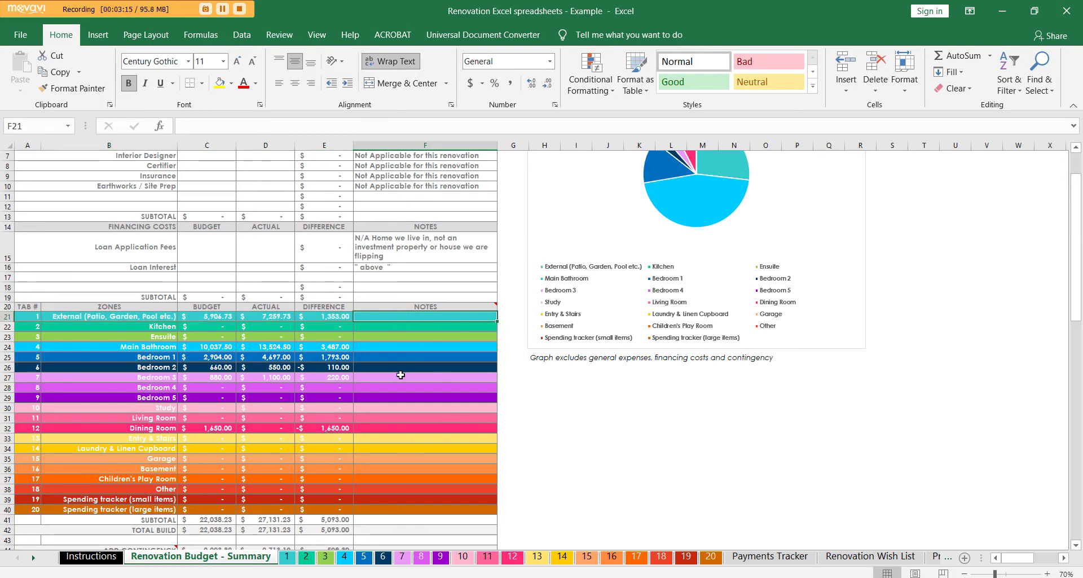
click(397, 349)
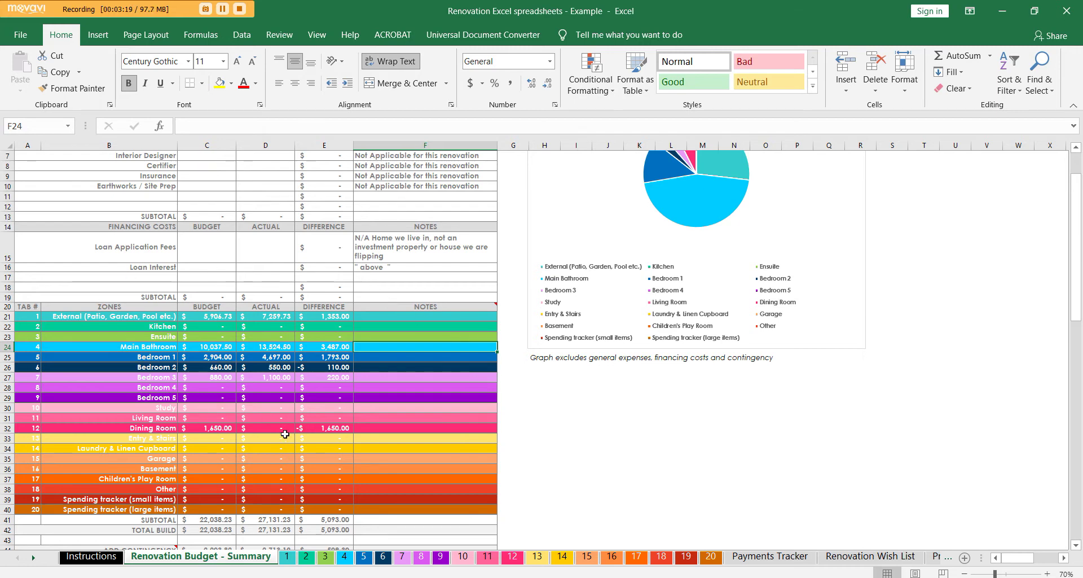
Step: Examine the Renovation Spending by Zone pie chart and its legend close up
scroll(609, 370, up, 2)
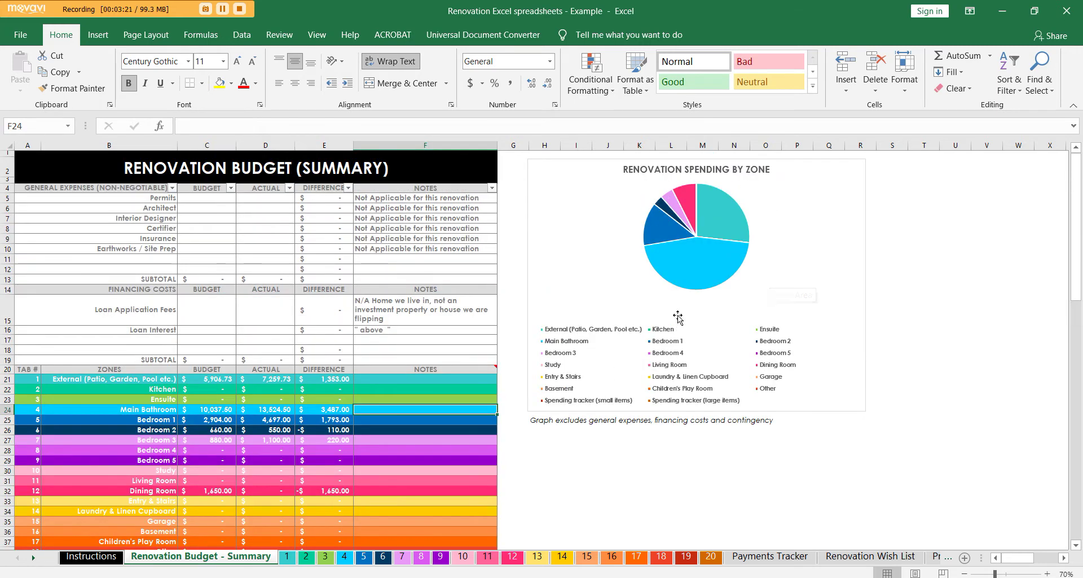
click(223, 400)
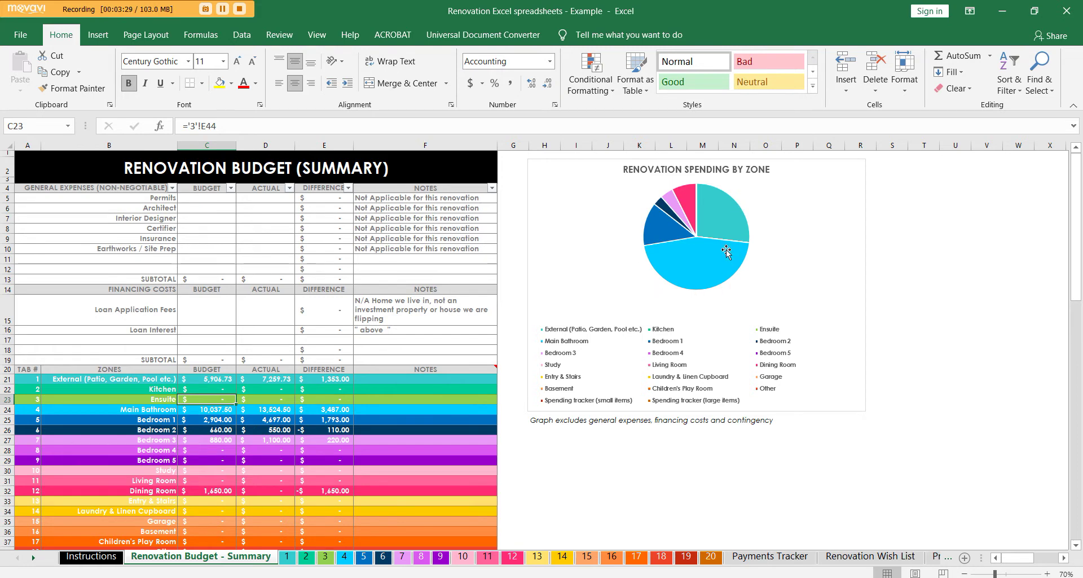
click(660, 367)
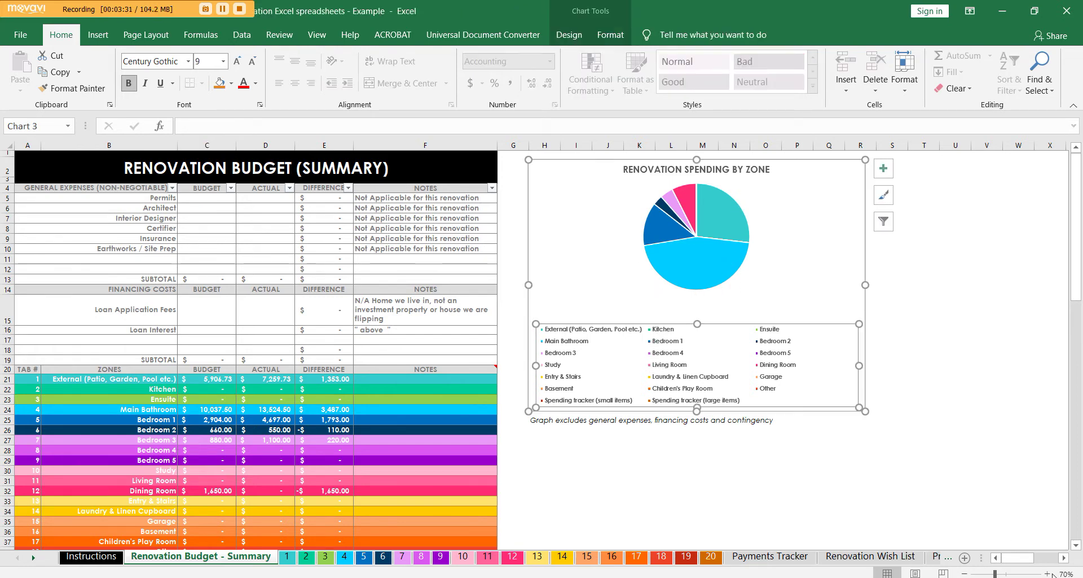
scroll(897, 453, up, 4)
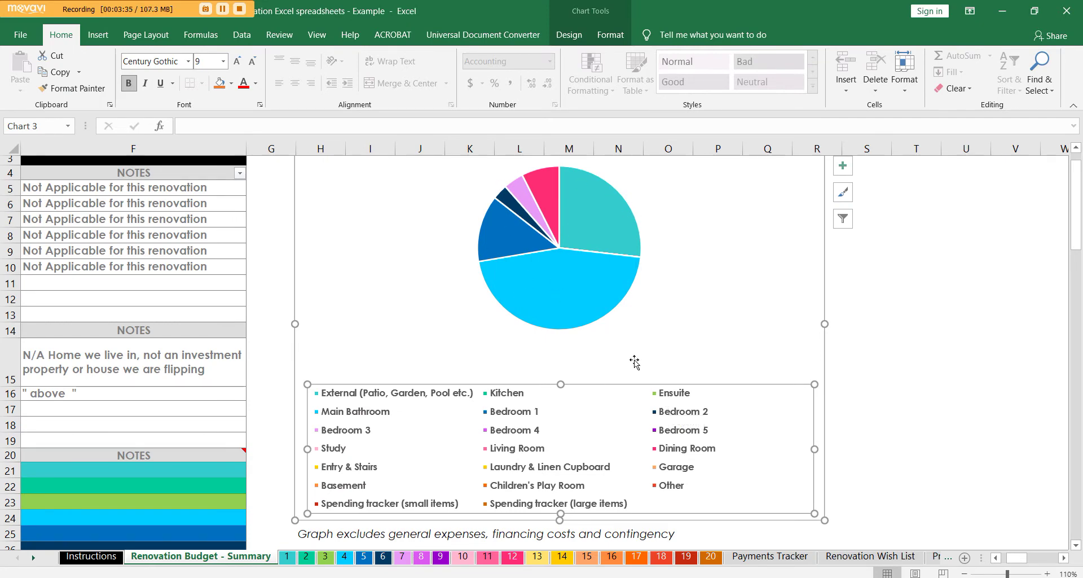
click(965, 573)
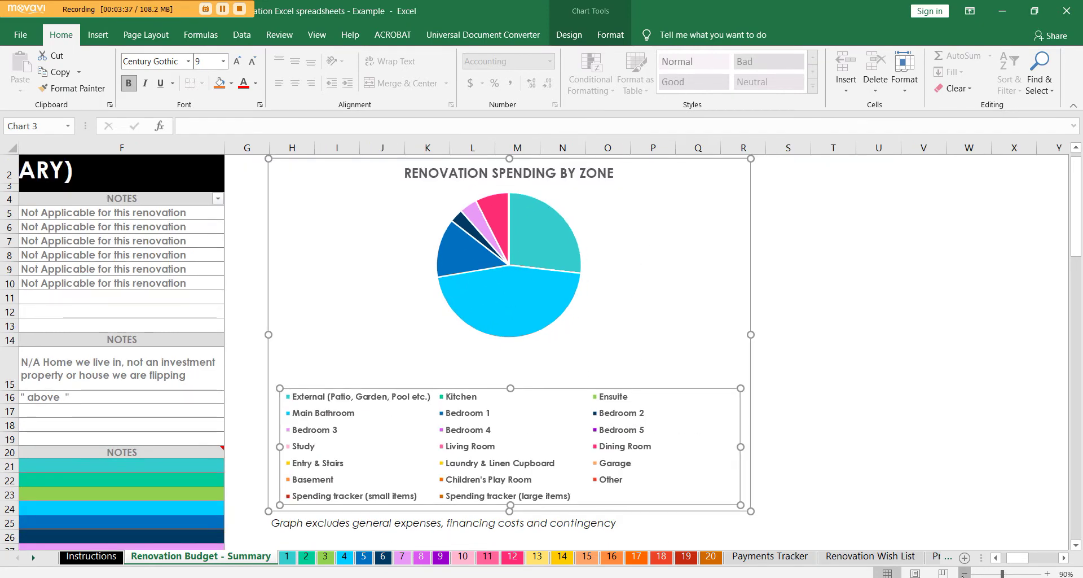
click(965, 573)
Step: Examine the Budget and Difference formulas in the Total Build row below the summary's zones
drag(1030, 566, 1010, 566)
scroll(643, 413, down, 5)
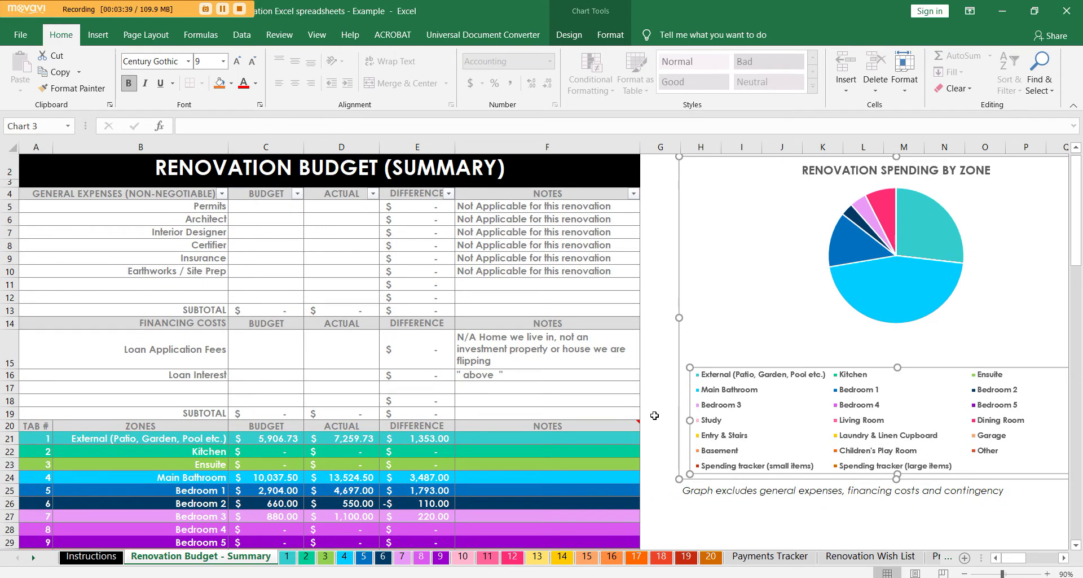
scroll(643, 414, down, 2)
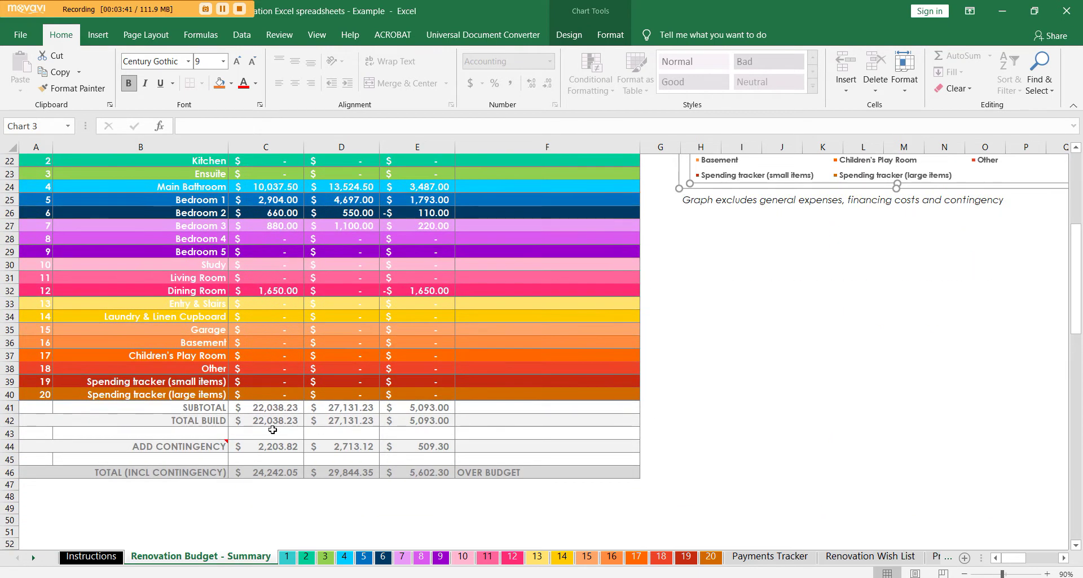
click(271, 424)
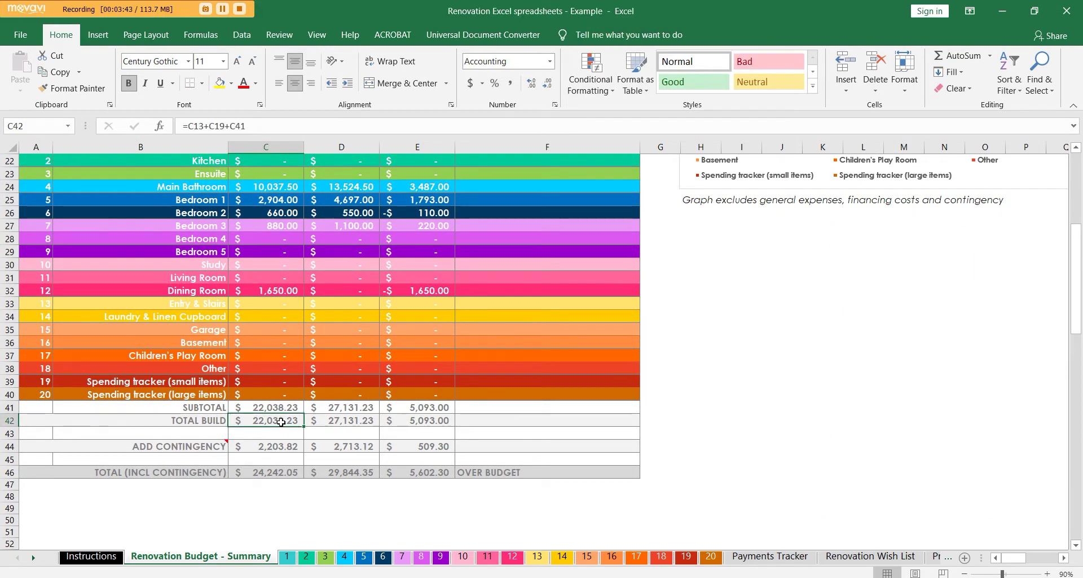
click(394, 425)
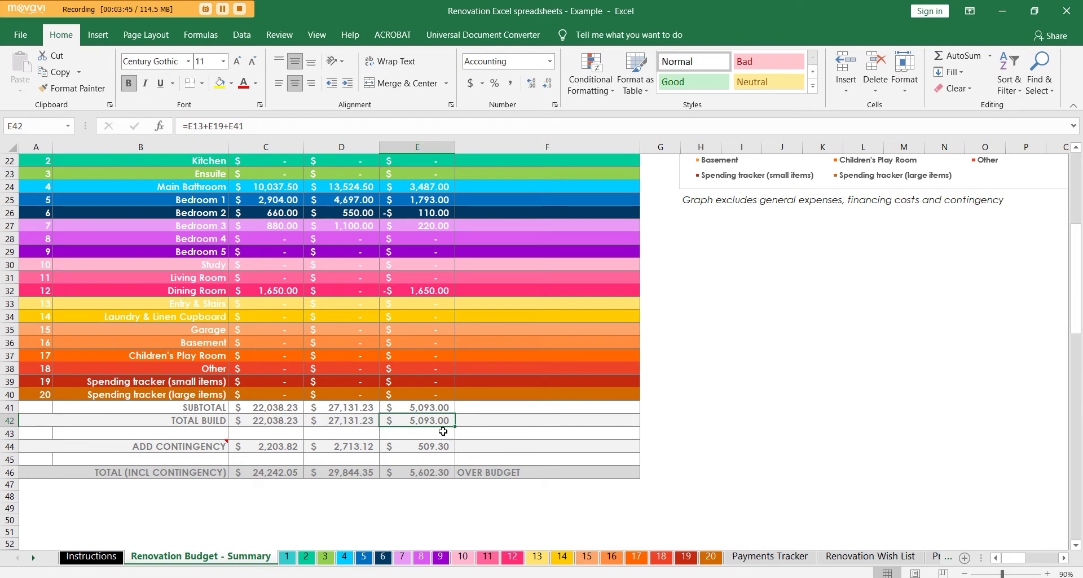
Step: Examine the Add Contingency row's comment and the percentage in its Budget formula
click(297, 445)
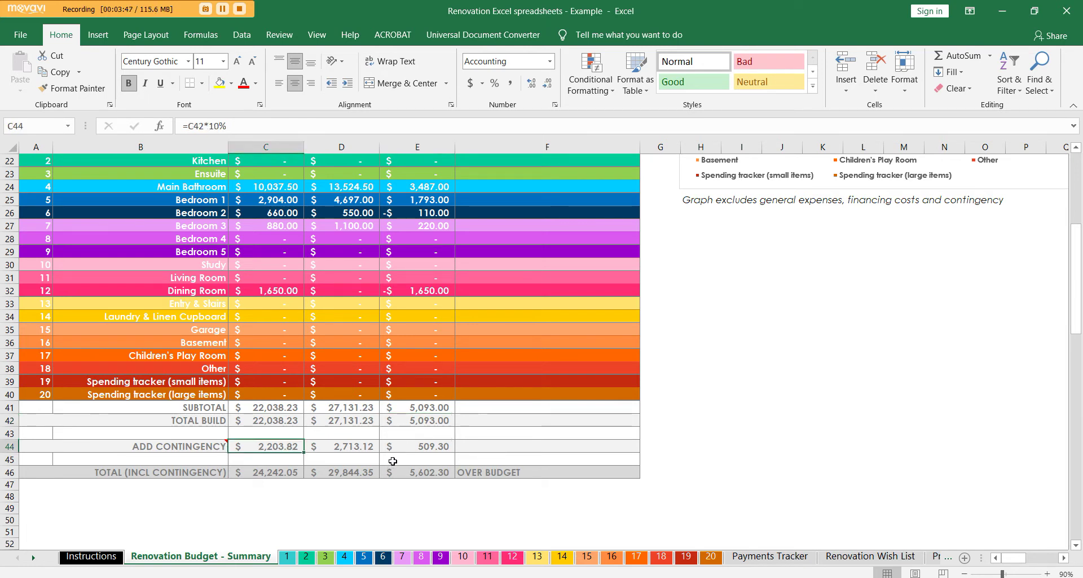
mouse_move(208, 446)
drag(210, 125, 264, 127)
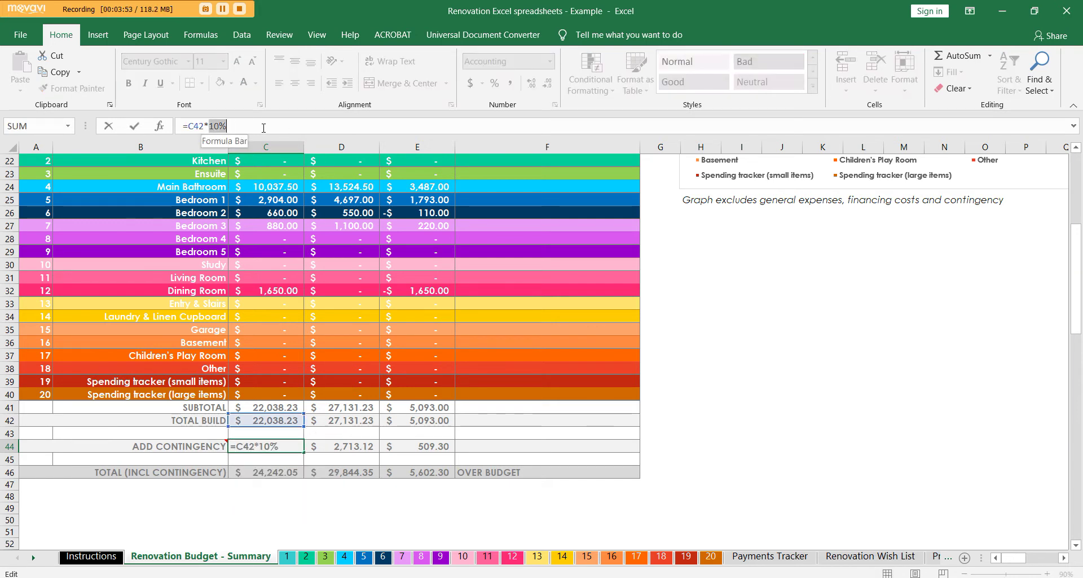
key(Escape)
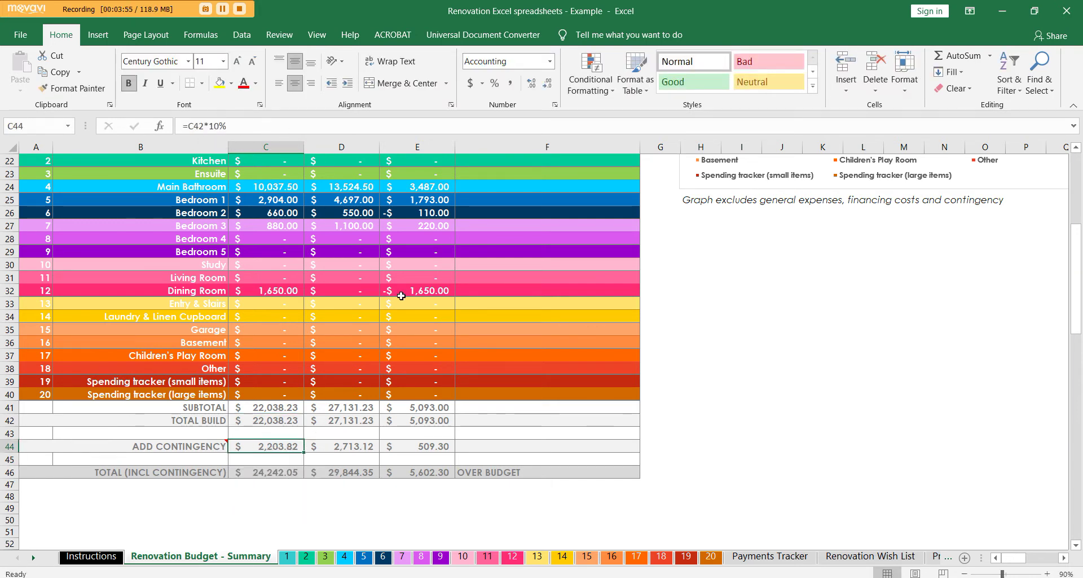
Step: Try a 5% rate in the Add Contingency row's Budget formula and undo the change
double_click(216, 124)
key(Delete)
text(5)
key(Return)
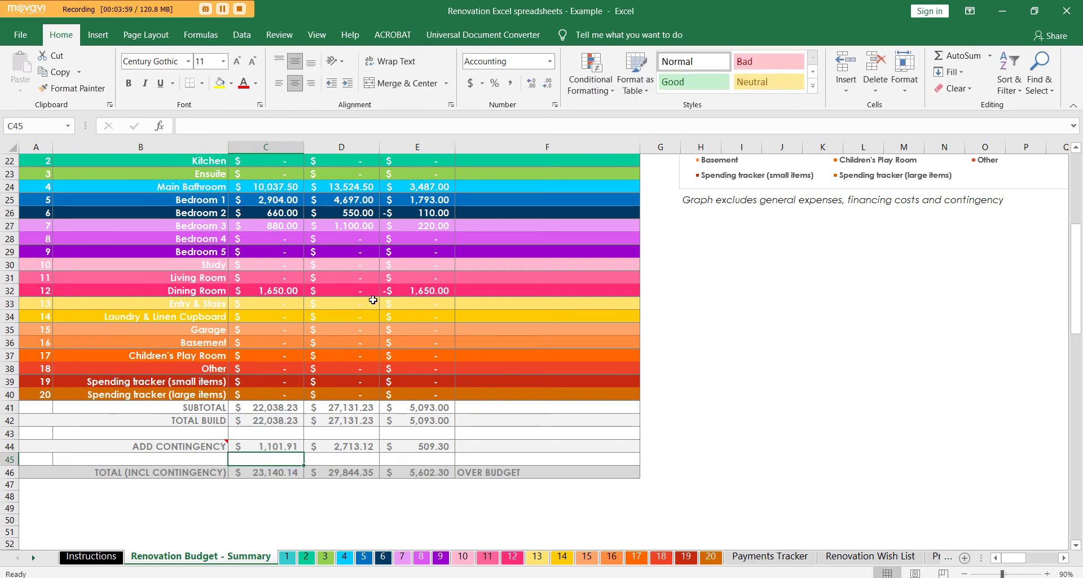
key(ctrl+z)
Step: Examine the Budget and Difference cells of the Total (Incl Contingency) row and look over the whole summary sheet
click(290, 474)
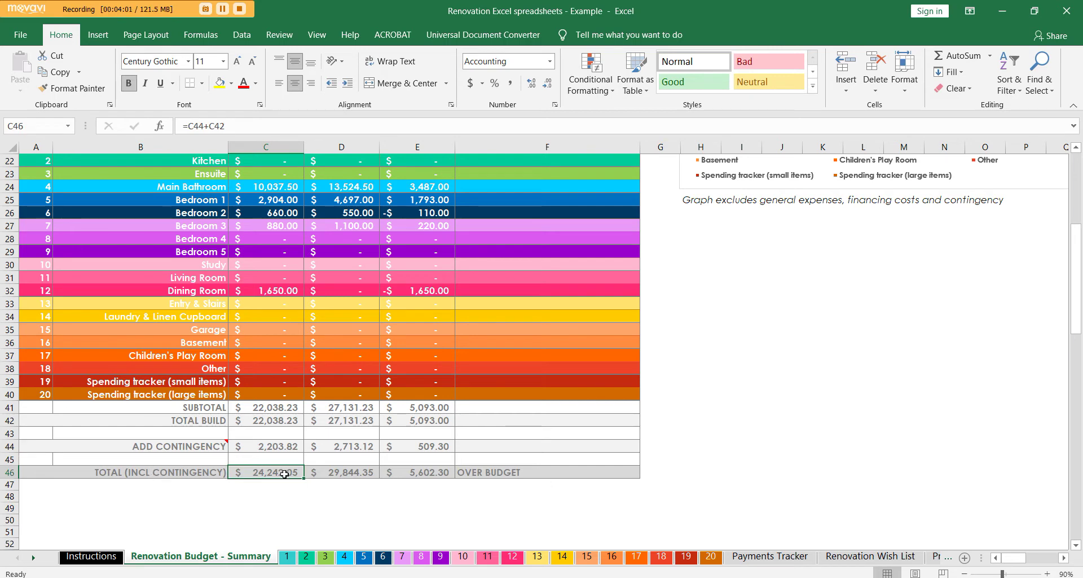
click(451, 473)
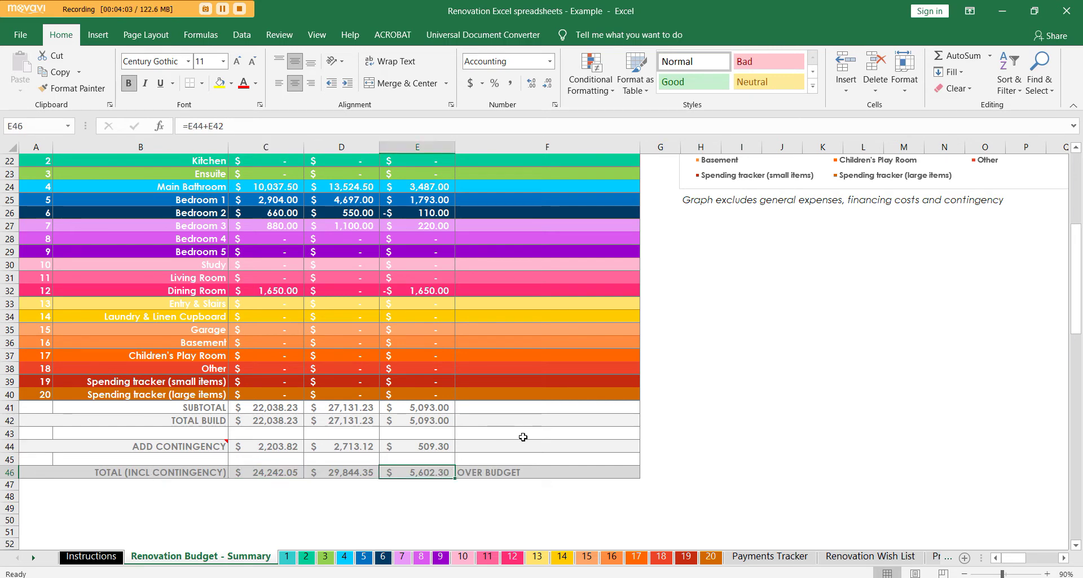
scroll(518, 427, up, 2)
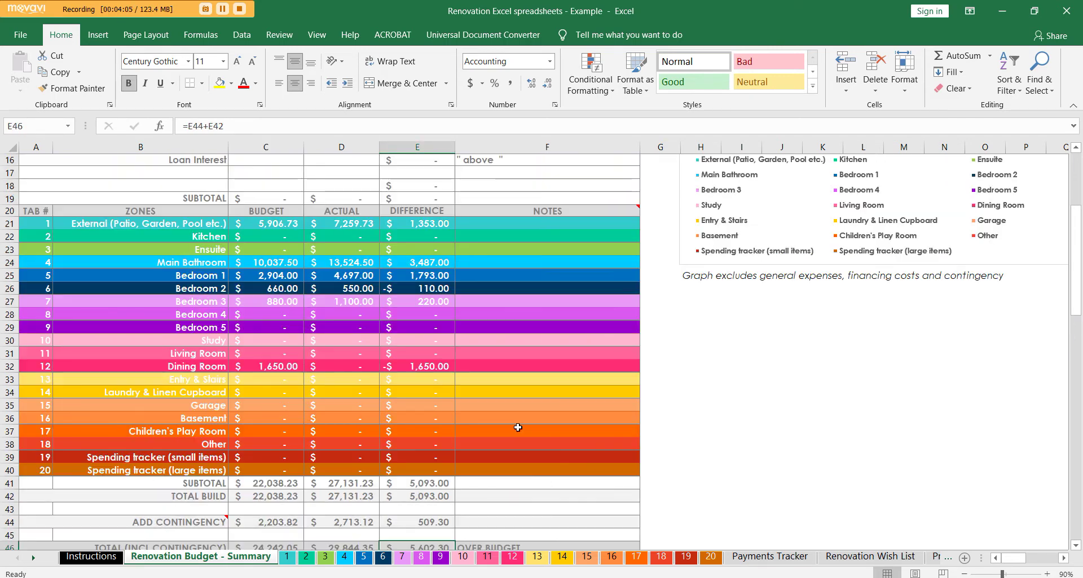
scroll(841, 429, up, 5)
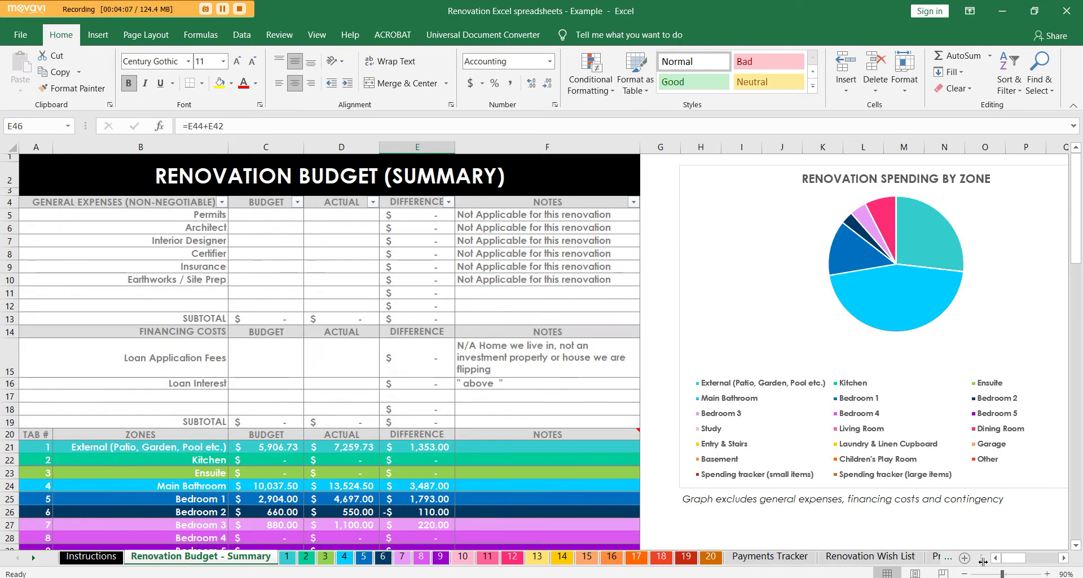
scroll(457, 474, down, 2)
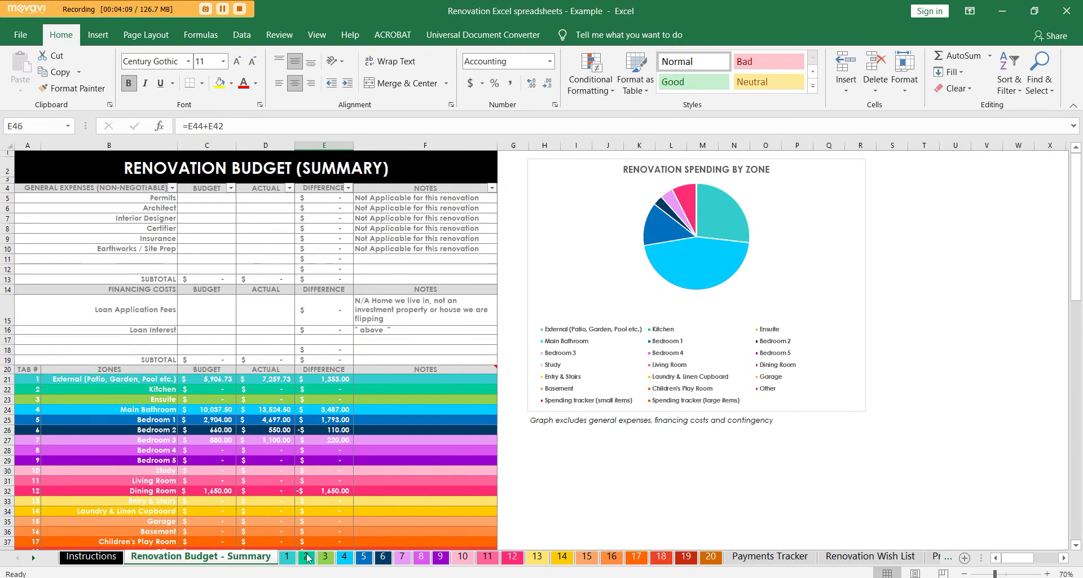
Step: Open the External zone's sheet and examine its item list and the Paving row's quantity, budget cost each and actual cost each
click(287, 557)
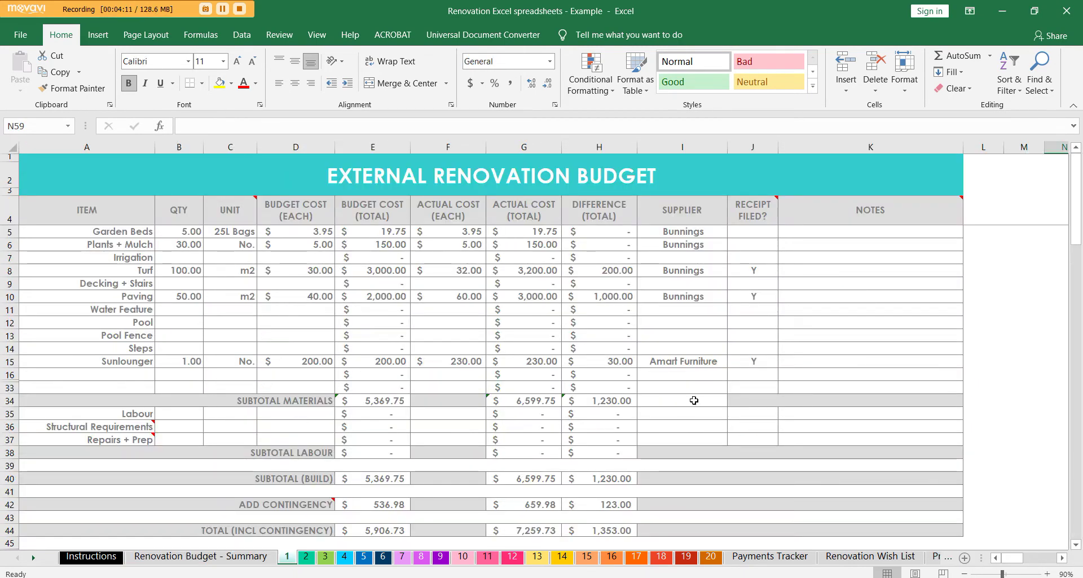
drag(145, 236, 145, 361)
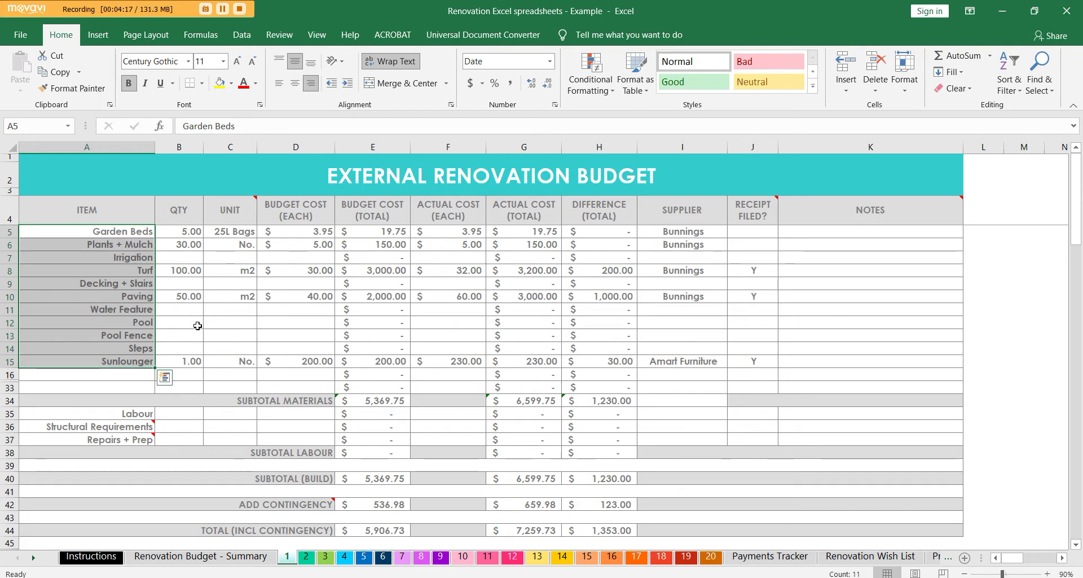
click(191, 299)
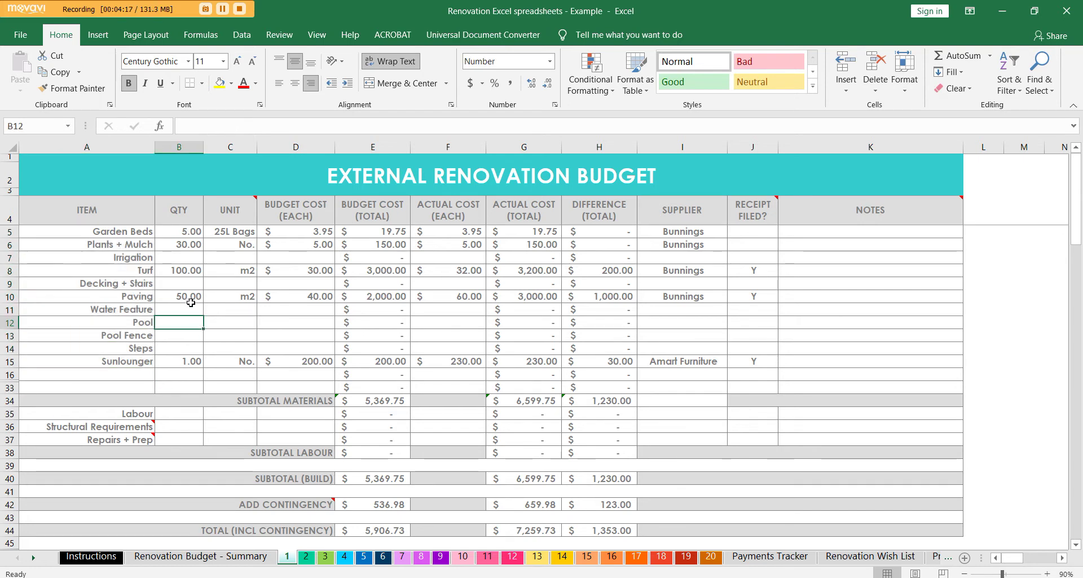
click(285, 299)
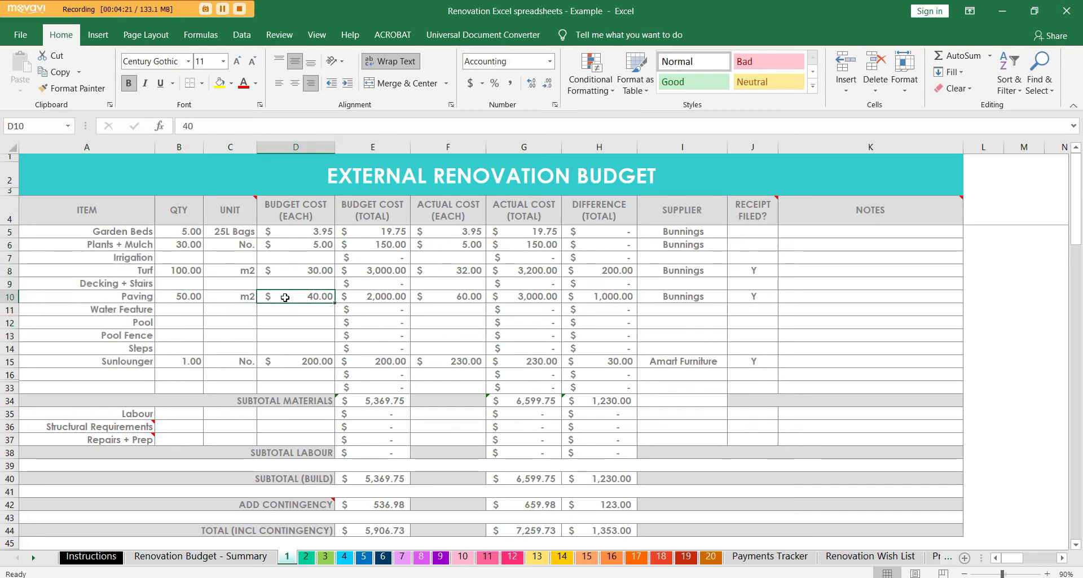
click(445, 297)
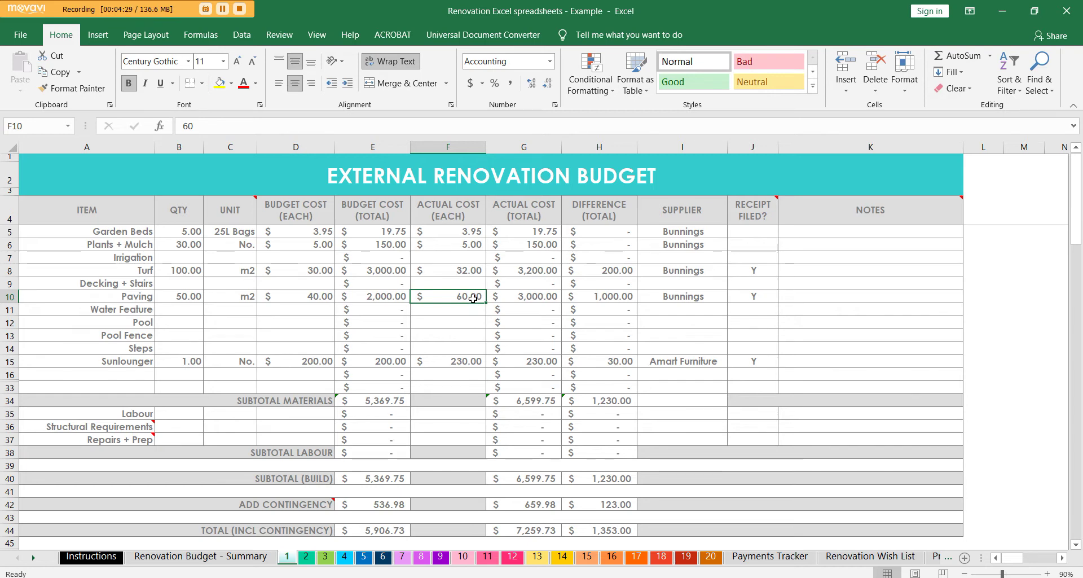
Step: Examine the External sheet's Budget Cost (Total), Actual Cost (Total) and Difference (Total) columns
click(386, 151)
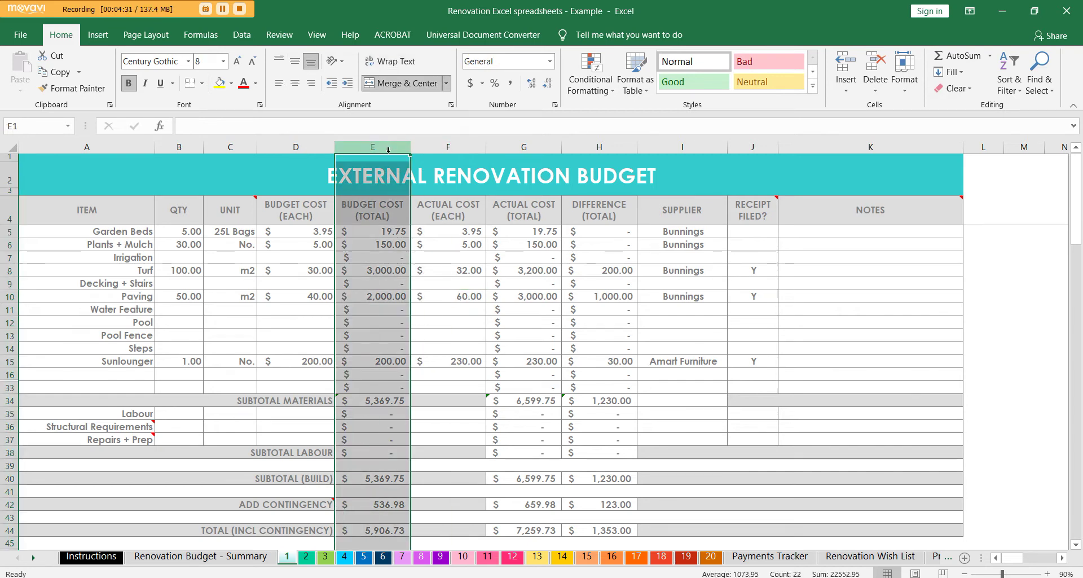
click(518, 147)
click(627, 143)
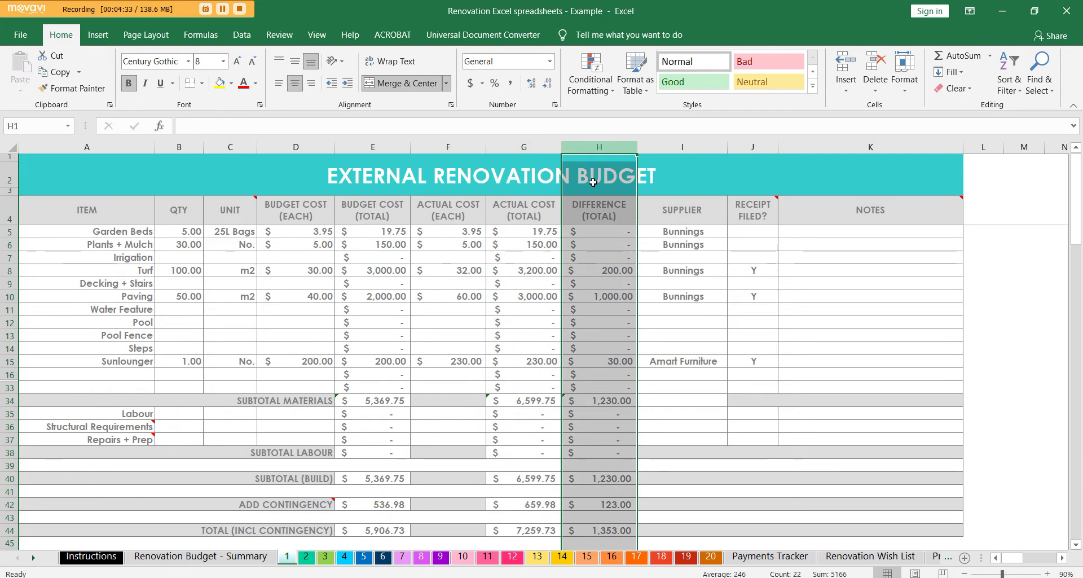
Step: Compare them with the External row's Budget, Actual and Difference figures on the Renovation Budget - Summary sheet
click(237, 557)
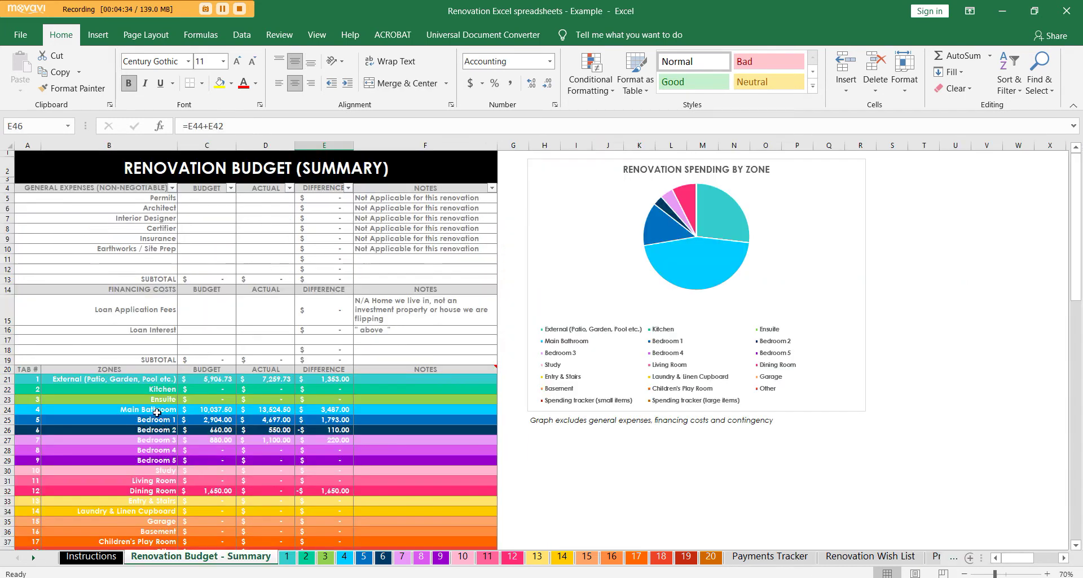
click(209, 379)
click(271, 369)
click(325, 378)
Step: Return to the External sheet and examine its Supplier and Receipt Filed columns
click(287, 556)
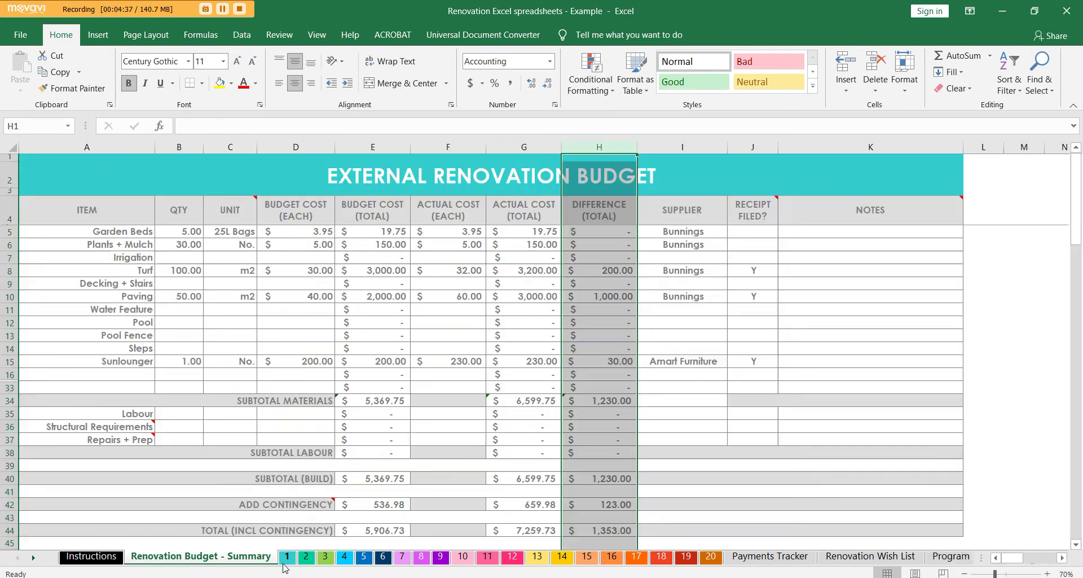
click(683, 374)
click(702, 144)
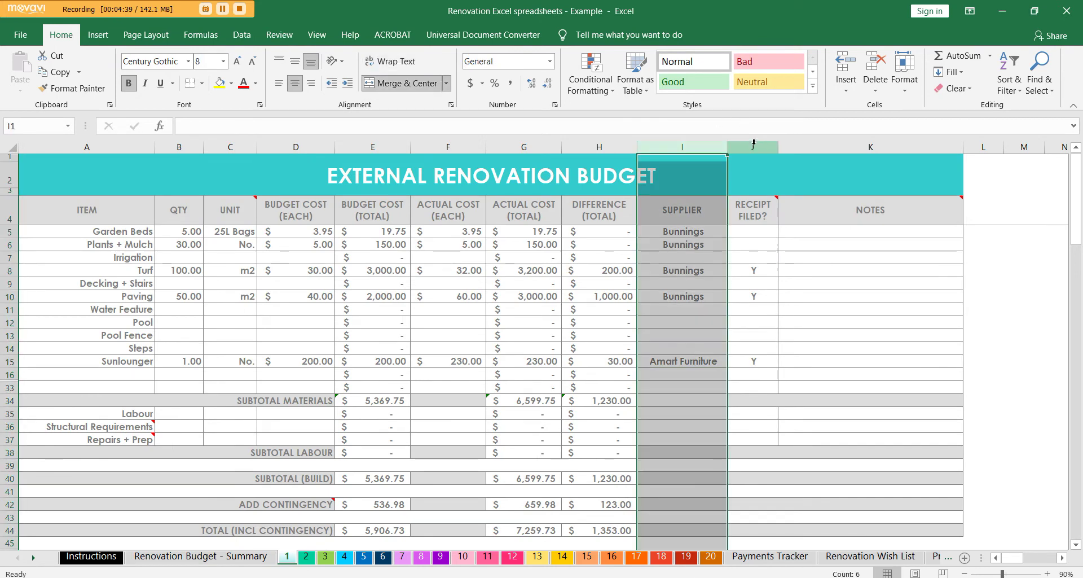
click(752, 146)
Step: Examine the External sheet's Notes column and read the comment on its heading
click(805, 245)
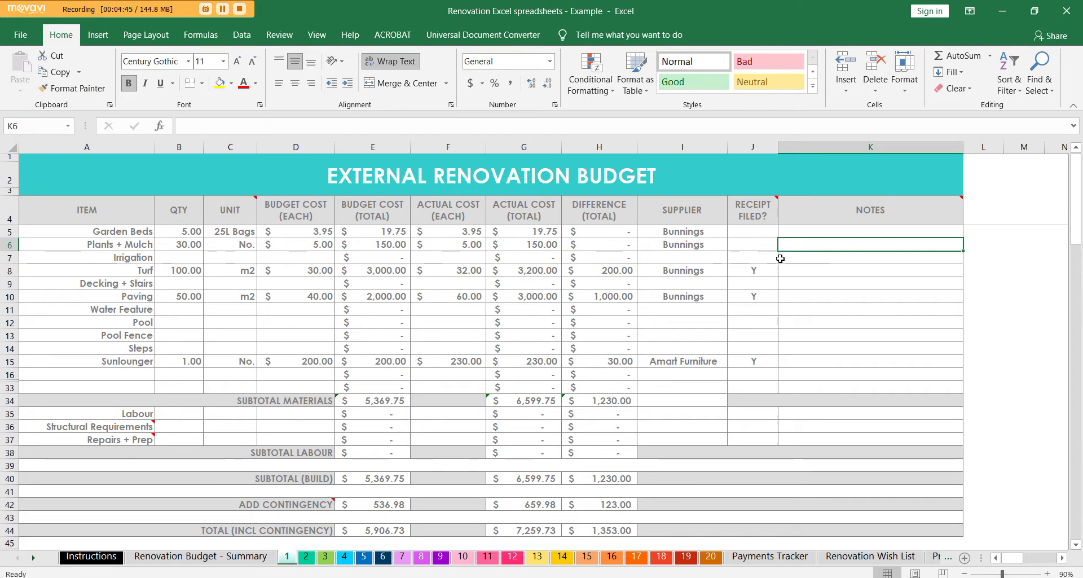
click(926, 208)
scroll(821, 291, right, 3)
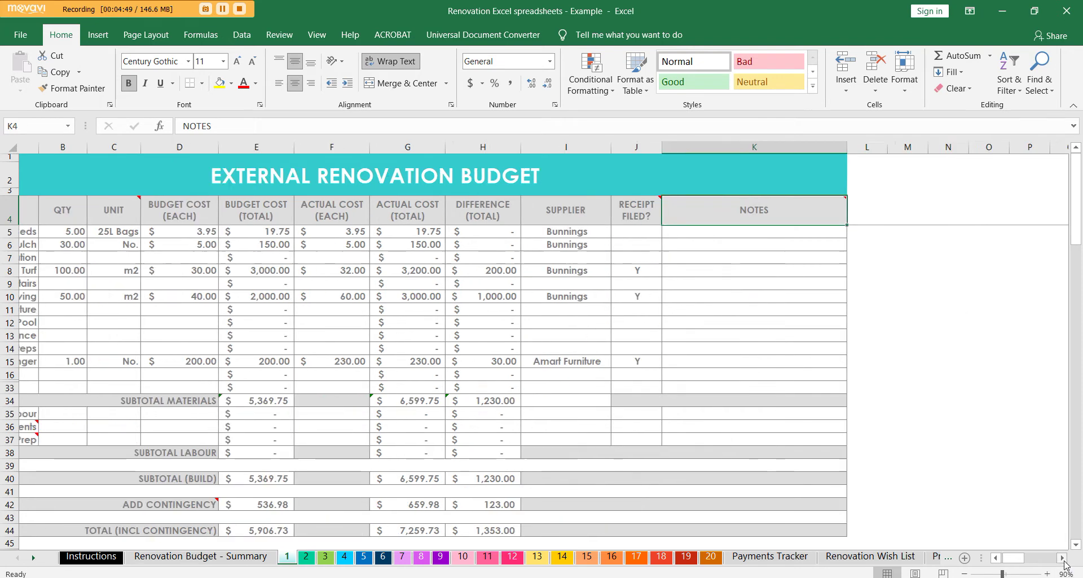
mouse_move(719, 215)
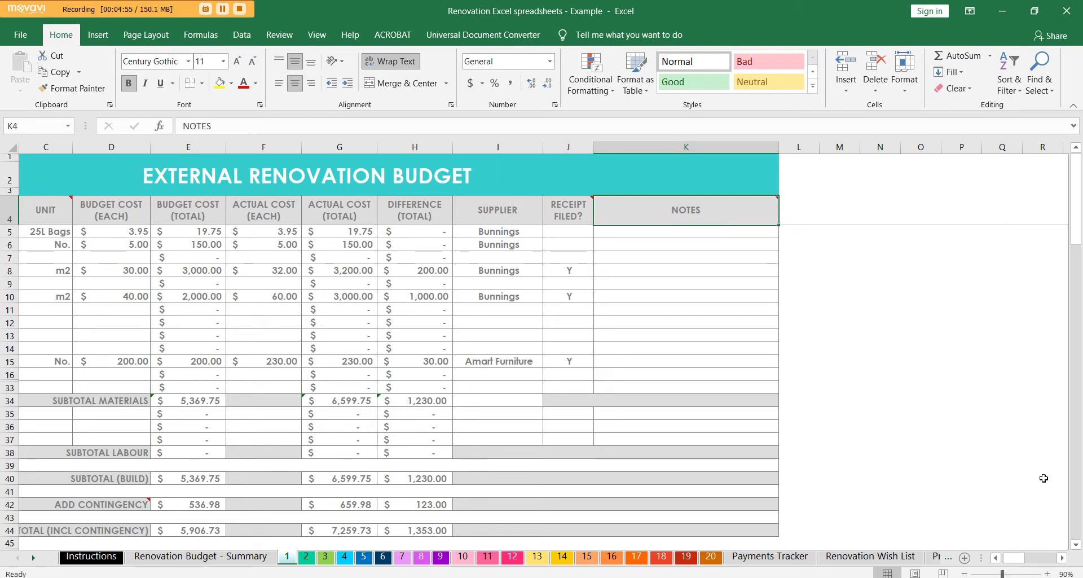
drag(1015, 558, 1007, 557)
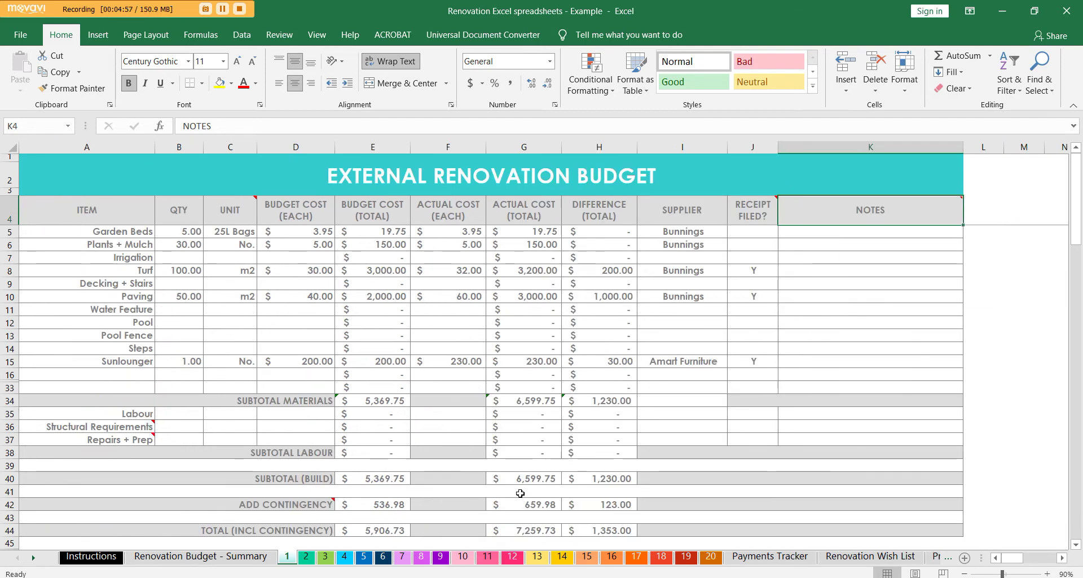
Step: Examine the Subtotal Materials row and the Labour, Structural Requirements and Repairs + Prep rows of the External sheet
click(9, 400)
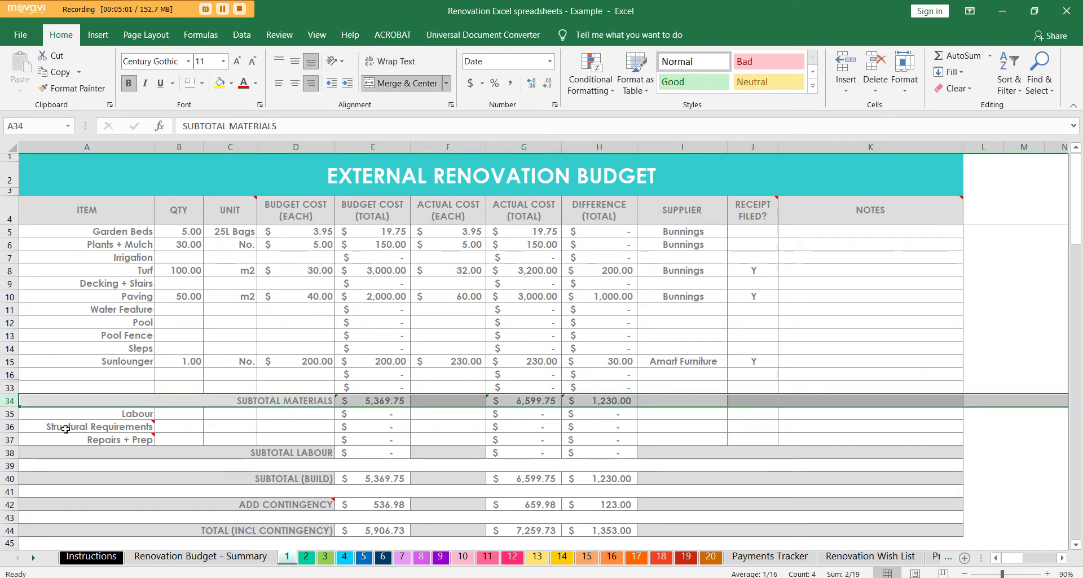
drag(6, 422, 6, 421)
click(7, 427)
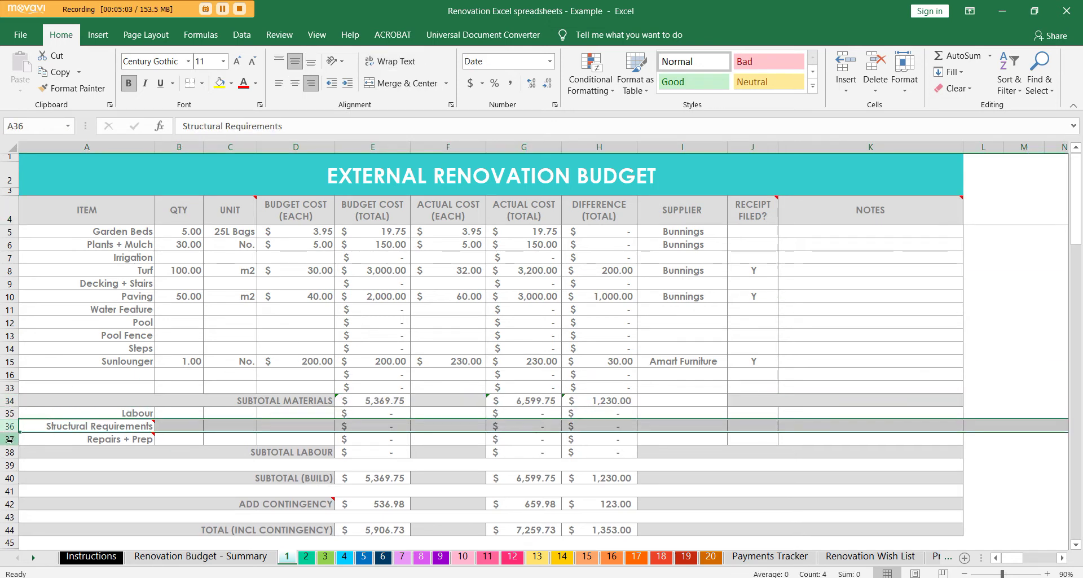
click(10, 439)
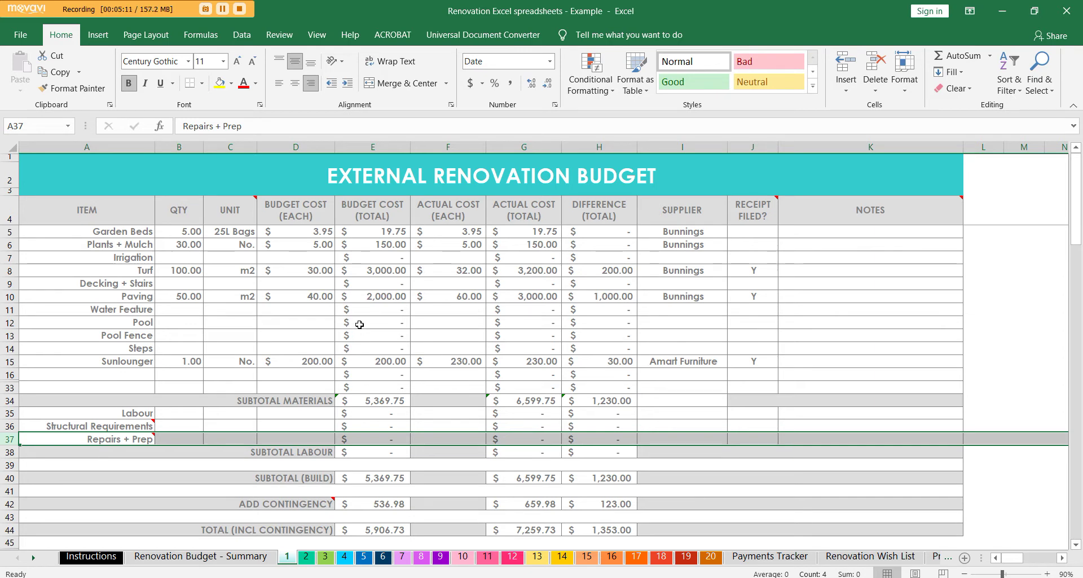
click(11, 440)
Step: Examine the External sheet's formulas for Subtotal (Build), Add Contingency and Total (Incl Contingency), including the total difference
click(372, 477)
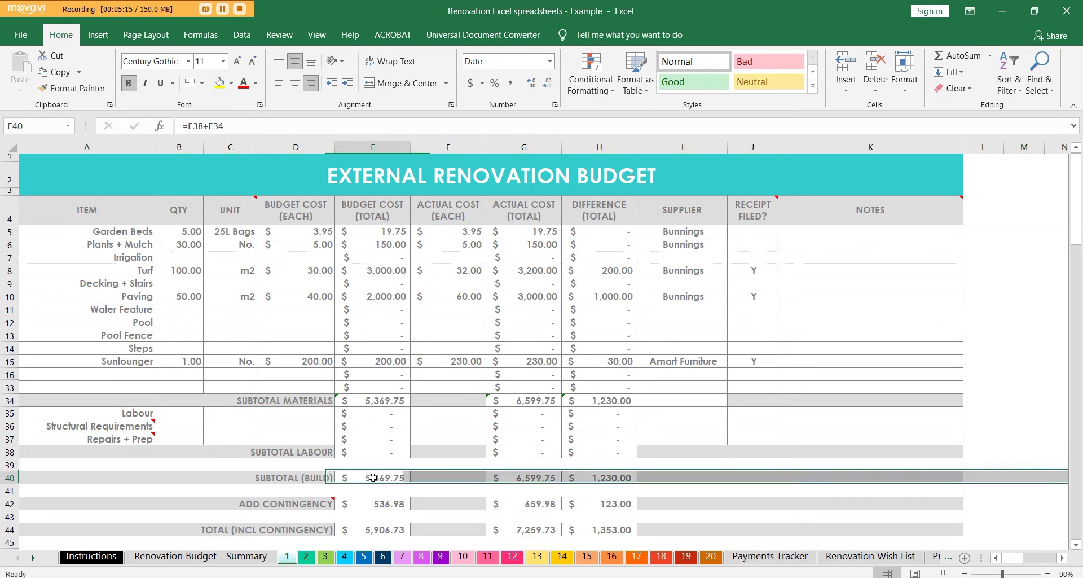
click(364, 500)
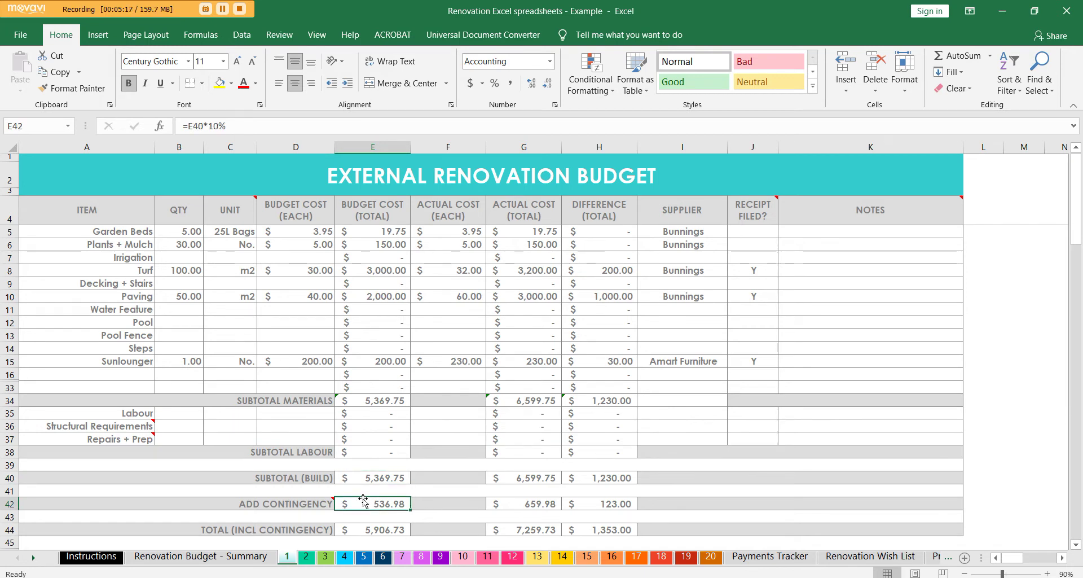
click(373, 531)
click(602, 529)
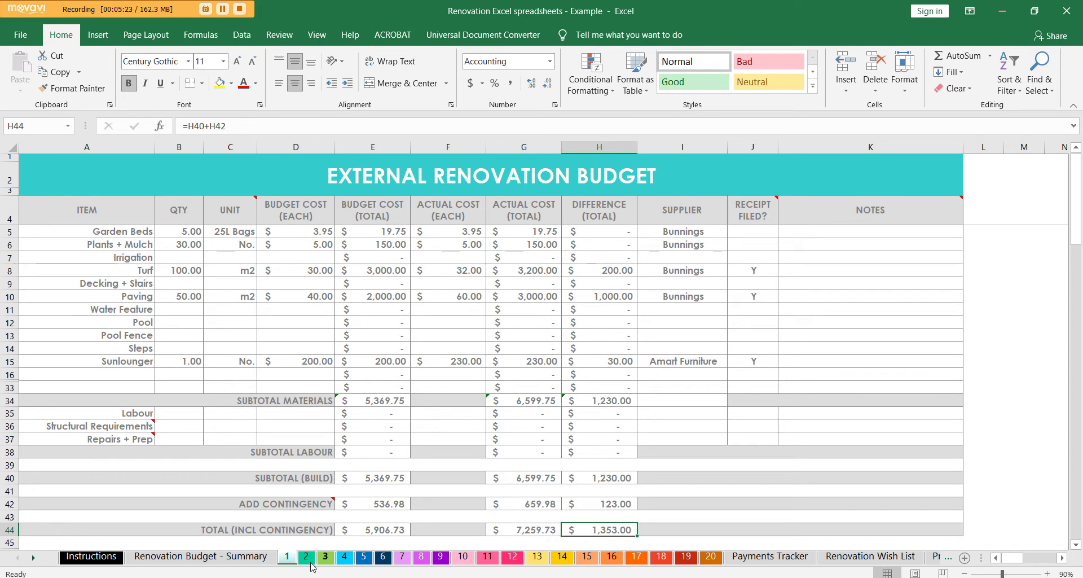
Step: Check the External row's Budget figure on the summary sheet and open the Kitchen zone's sheet
click(270, 559)
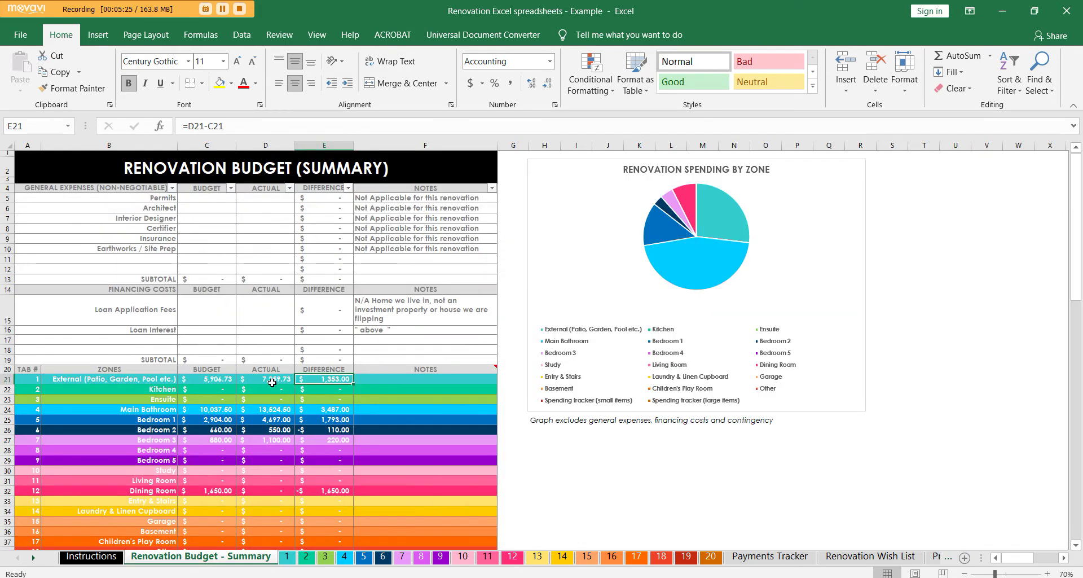
click(210, 379)
click(305, 557)
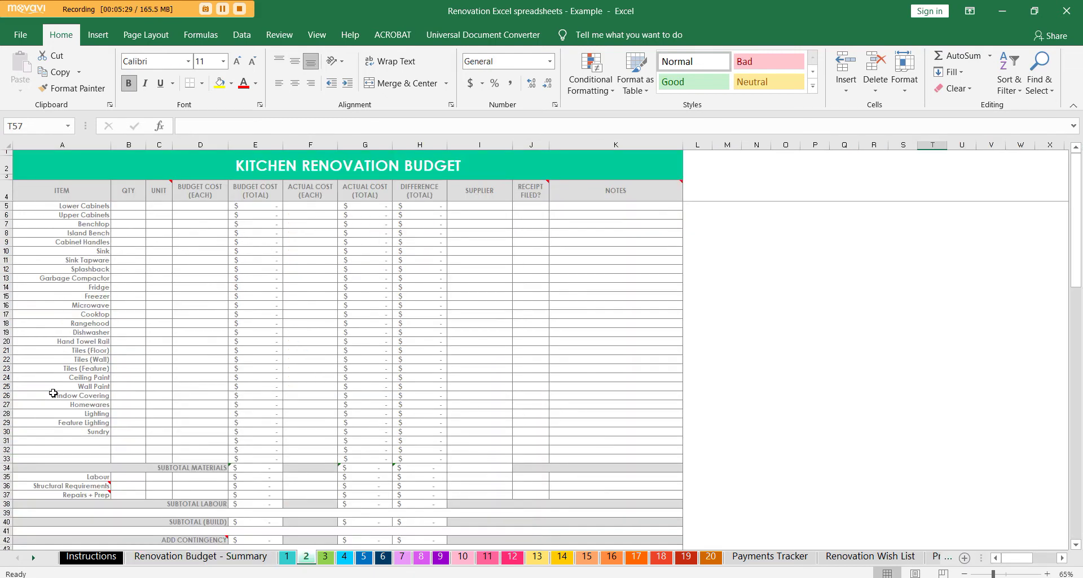
Step: Look over the Kitchen sheet's items and total rows, and open the Ensuite zone's sheet
scroll(289, 408, down, 2)
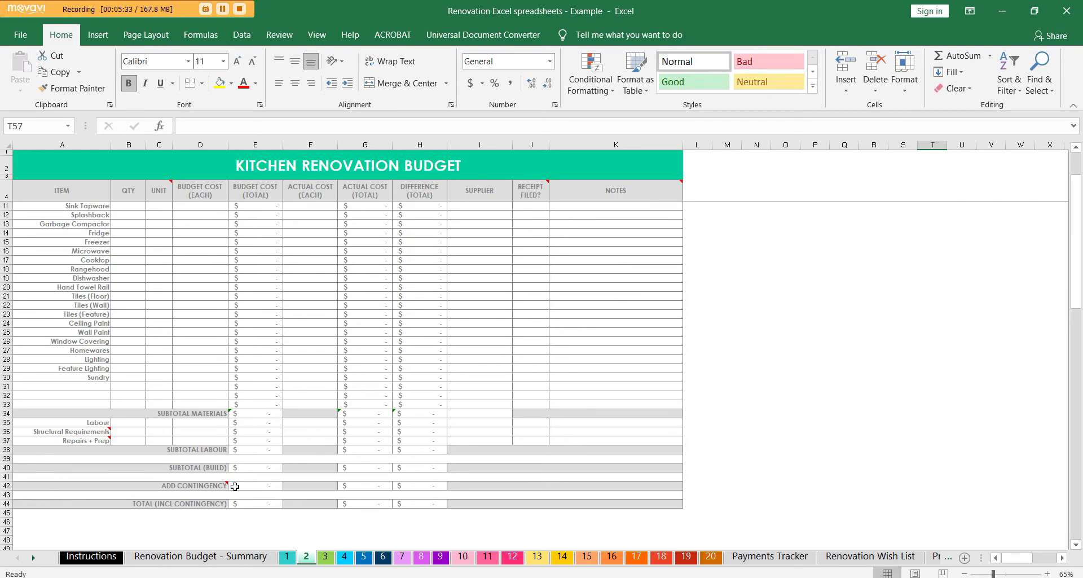
scroll(530, 435, up, 2)
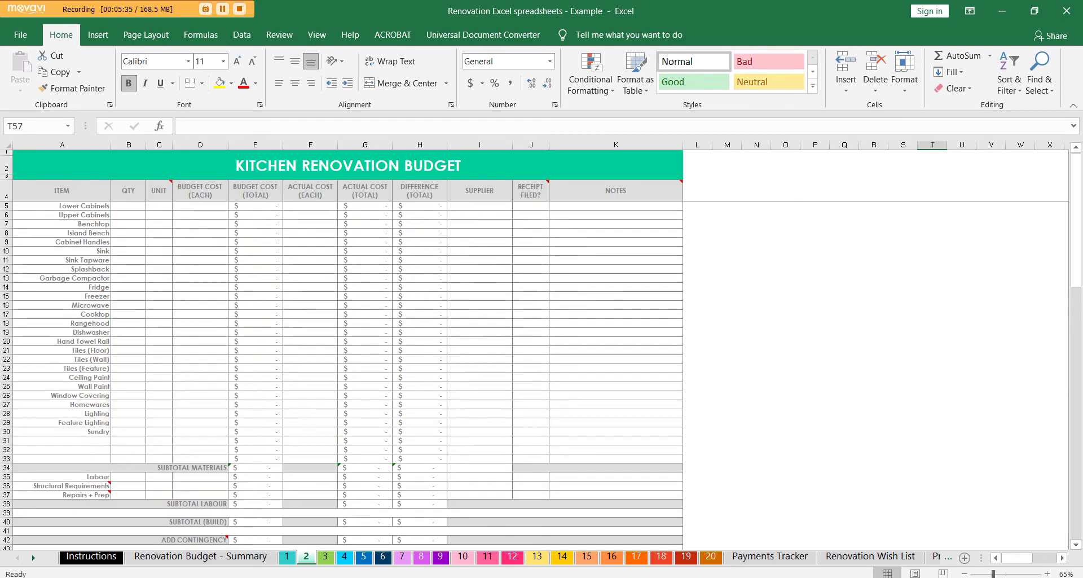
click(325, 556)
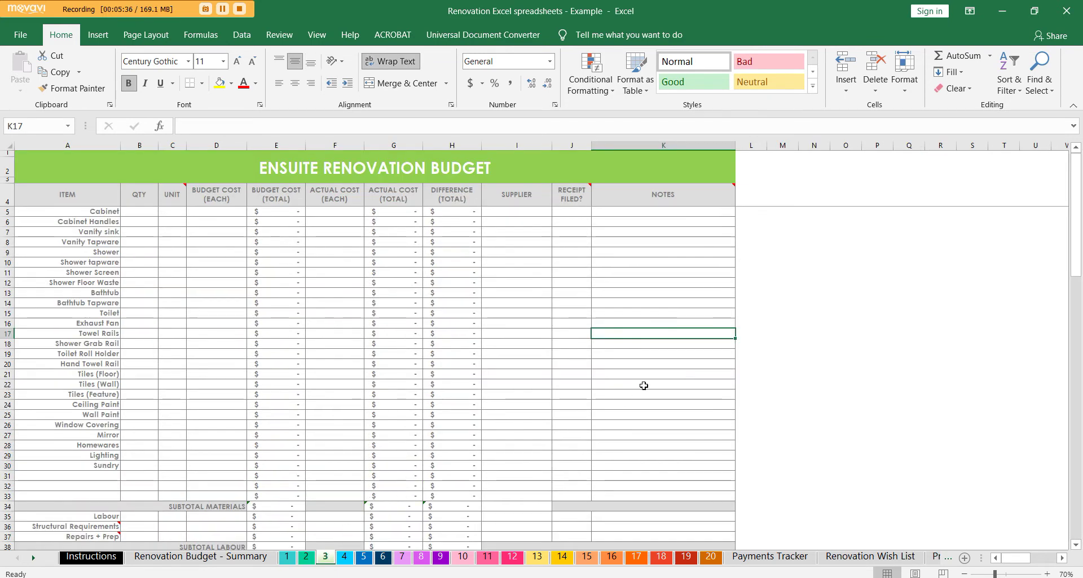
Step: Open the Bathroom zone's sheet and enlarge its view to 70%
click(344, 558)
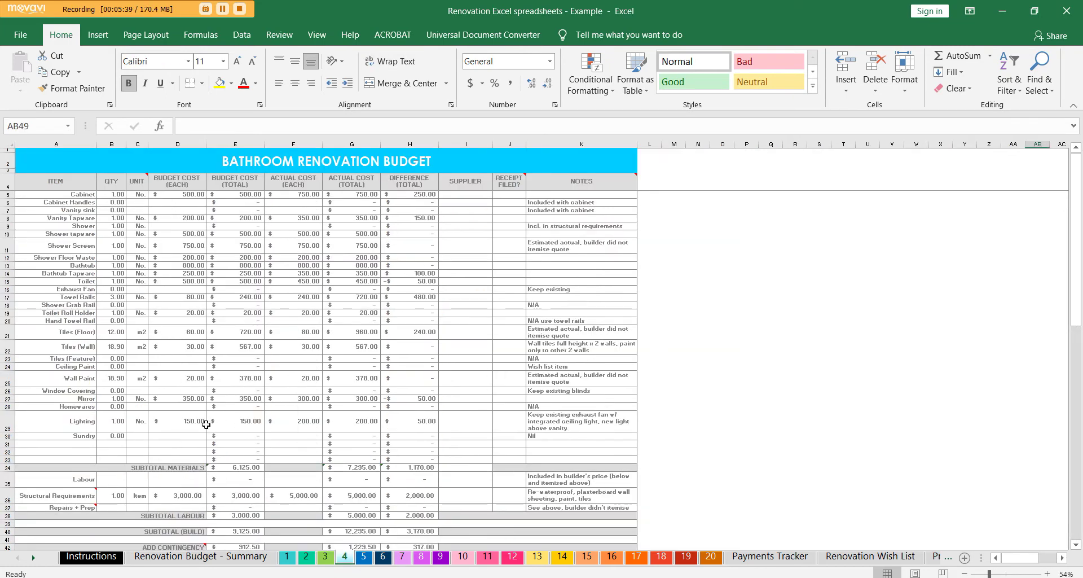
click(187, 422)
click(1047, 573)
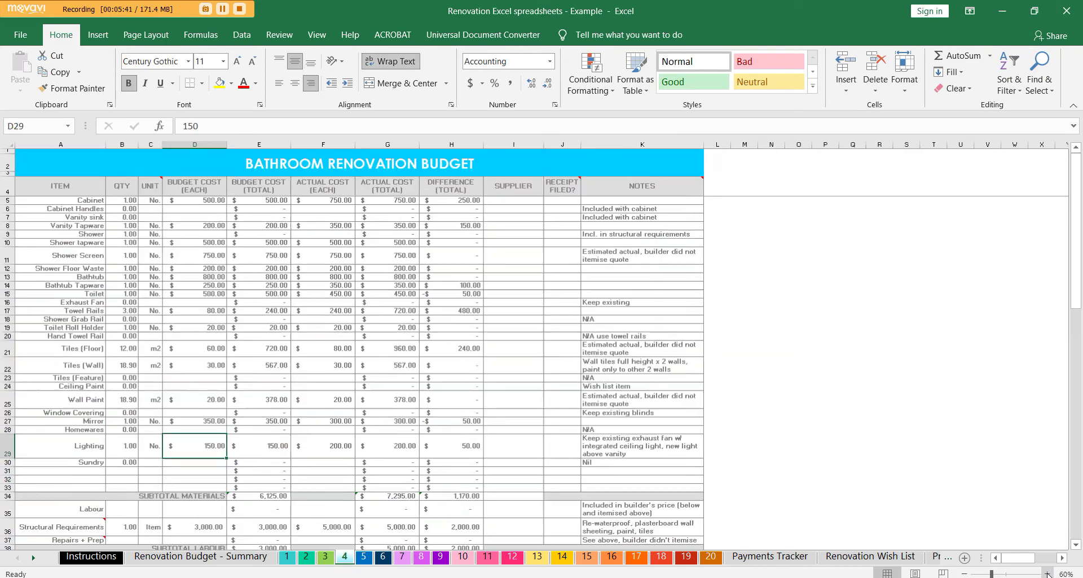
click(1047, 574)
click(1020, 558)
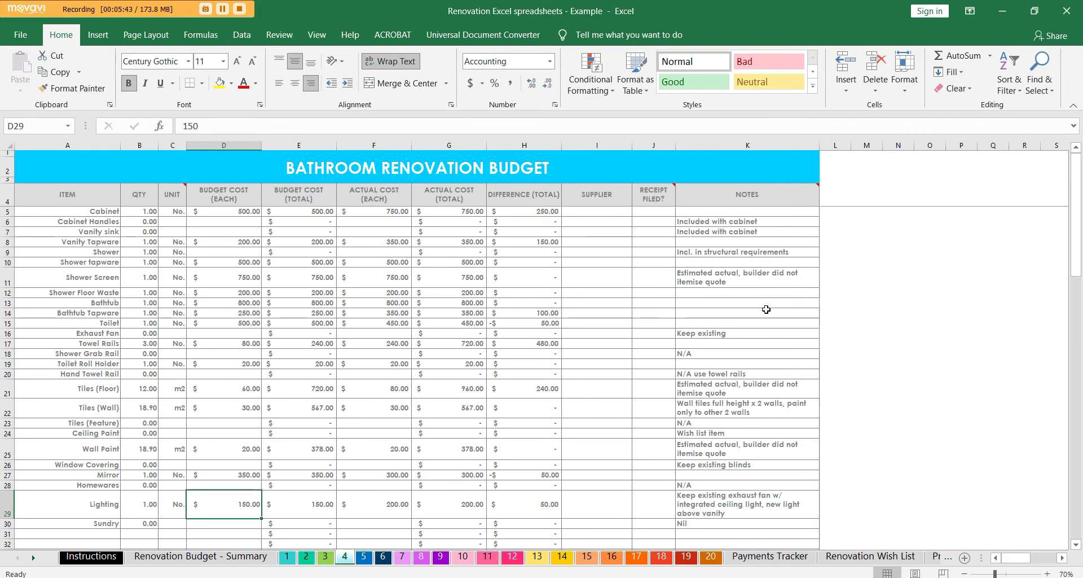
Step: Read the Bathroom sheet's notes for Exhaust Fan, Ceiling Paint and Window Covering
click(714, 333)
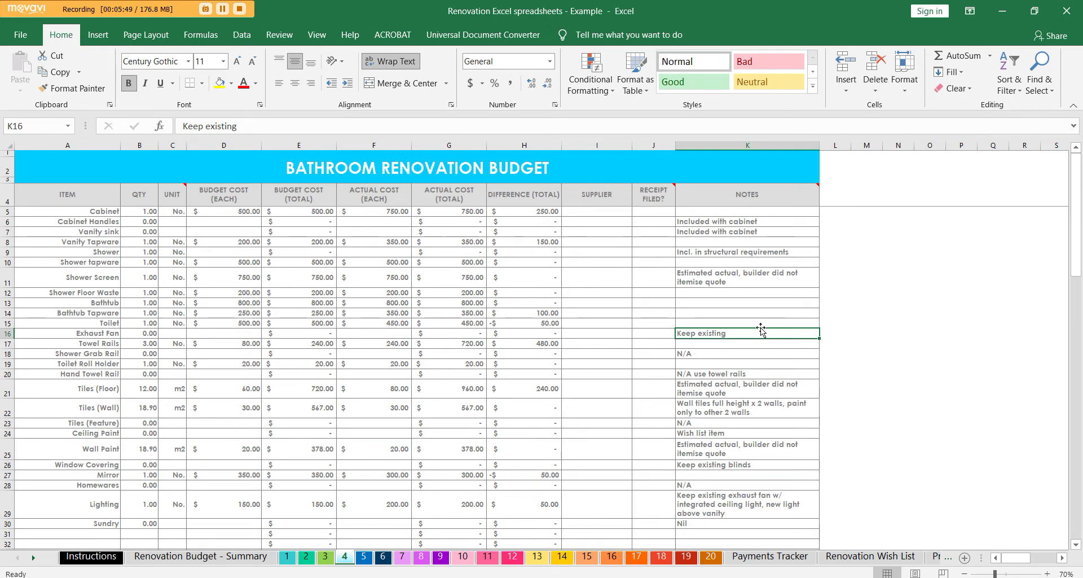
click(718, 434)
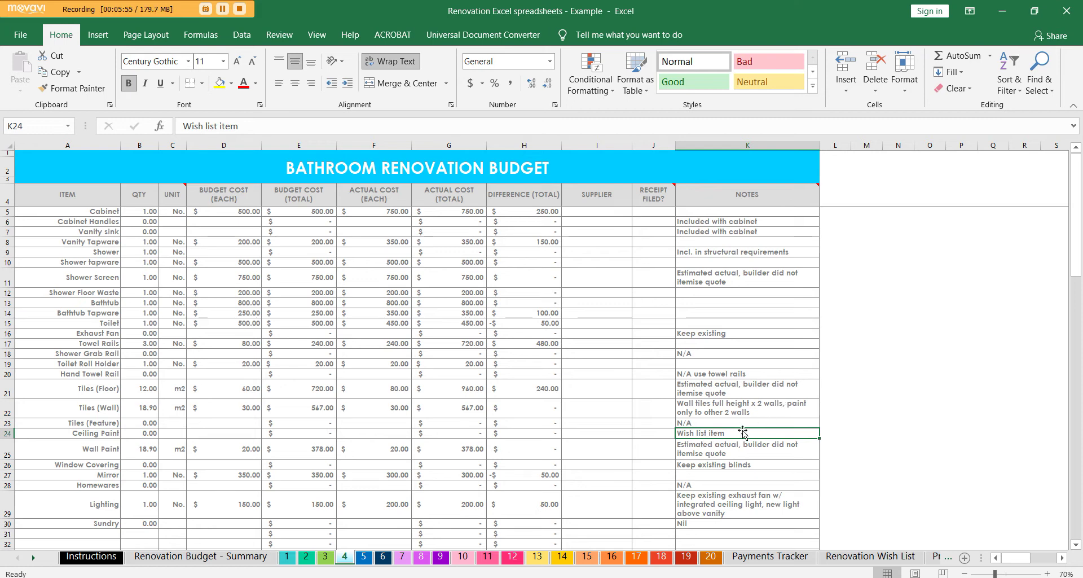
click(742, 464)
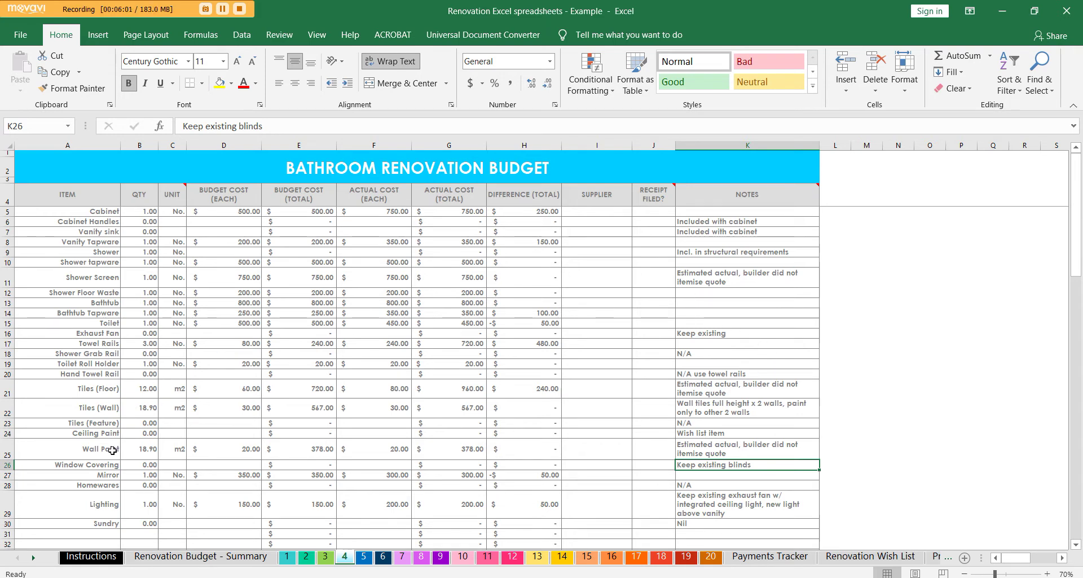
Step: Try removing the Ceiling Paint row from the Bathroom sheet, and undo the change
right_click(8, 435)
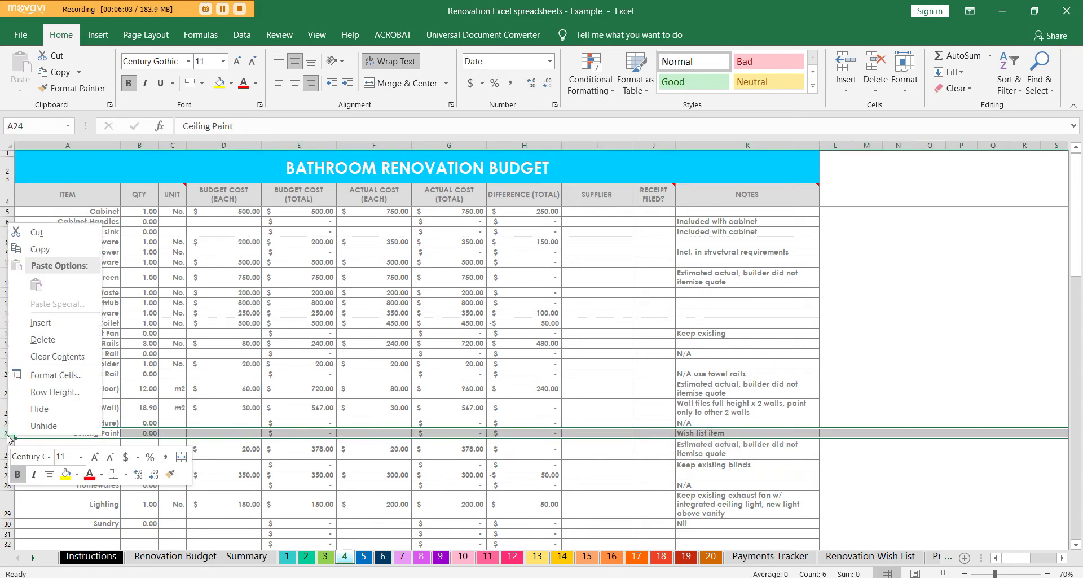
click(26, 336)
key(ctrl+z)
right_click(8, 432)
key(Escape)
Step: Hide the blank rows 31 and 32 below Sundry on the Bathroom sheet, and undo the change
scroll(102, 506, down, 1)
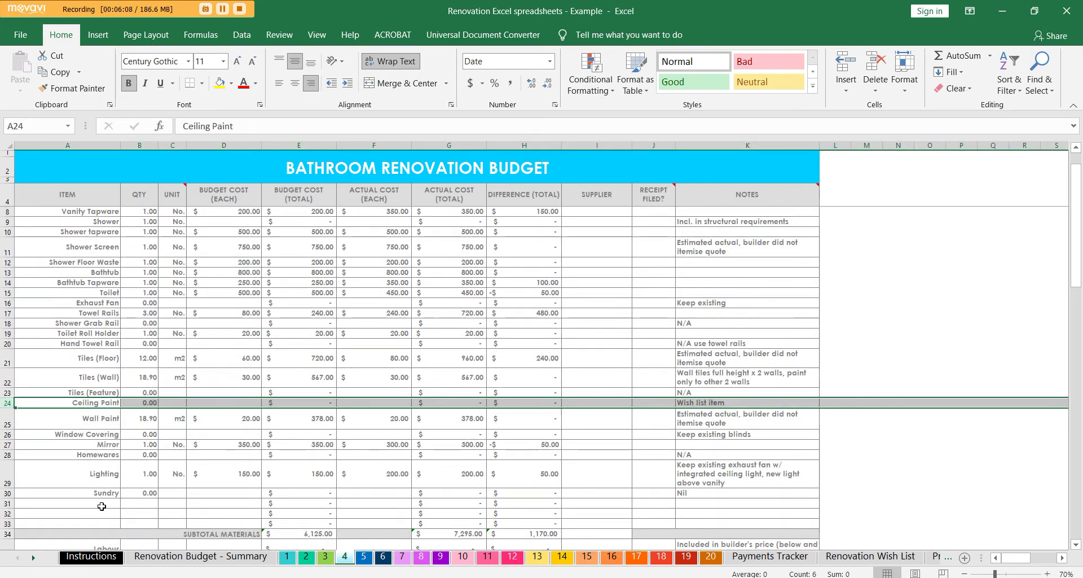
drag(7, 502, 7, 513)
right_click(7, 513)
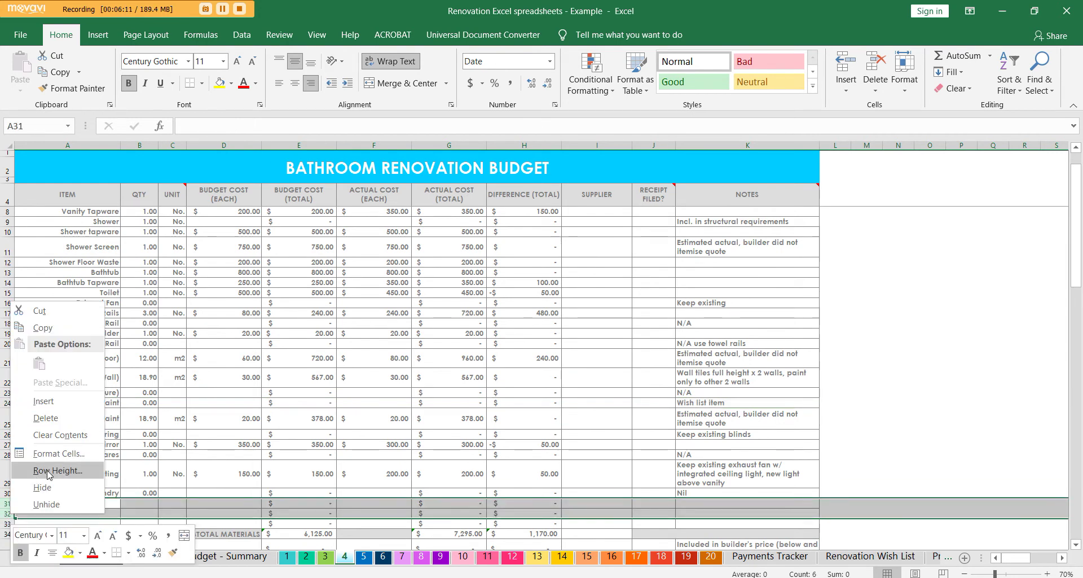
click(28, 403)
click(372, 417)
scroll(372, 418, up, 1)
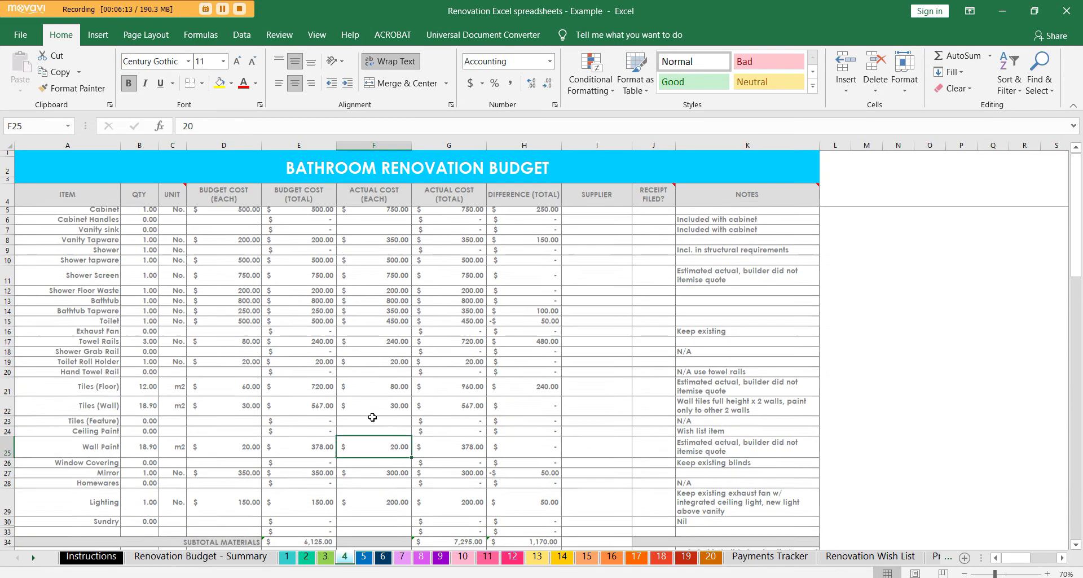
key(ctrl+z)
Step: Rename the Tiles (Floor) item as "Your Item" on the Bathroom sheet, and undo the renaming
click(107, 390)
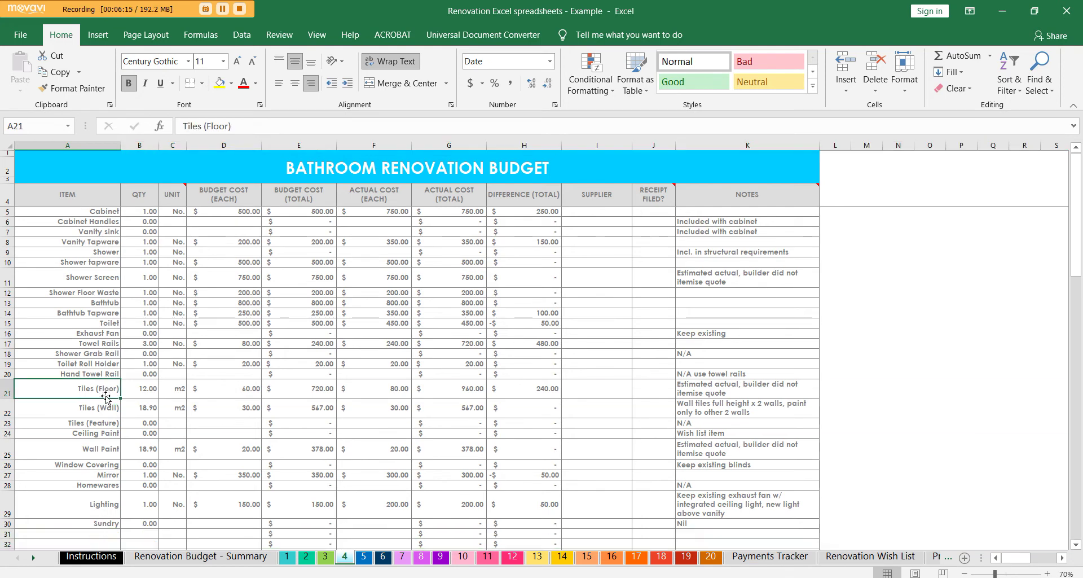
text(Your Item)
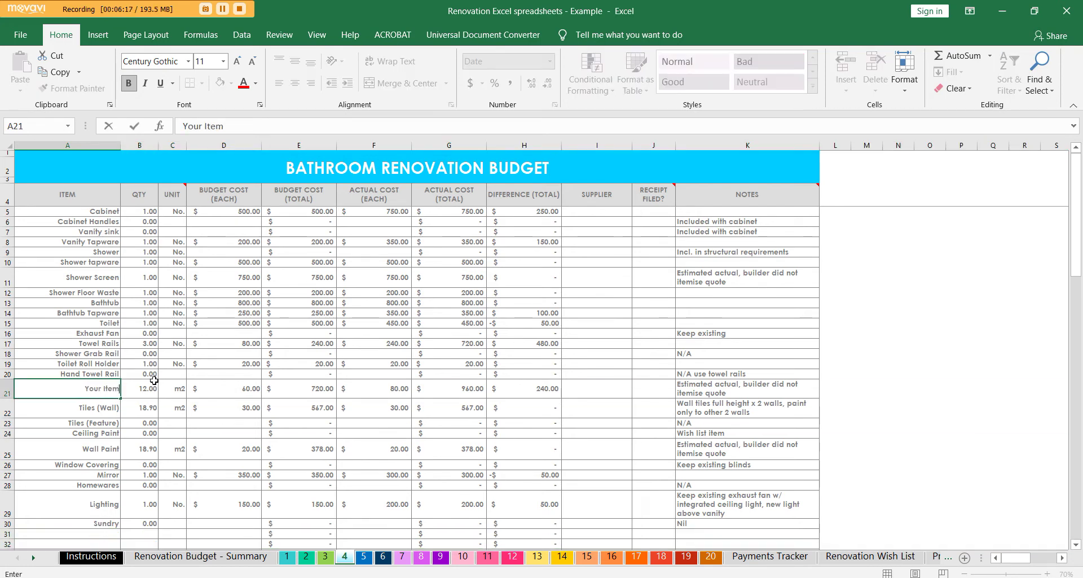
key(Return)
key(ctrl+z)
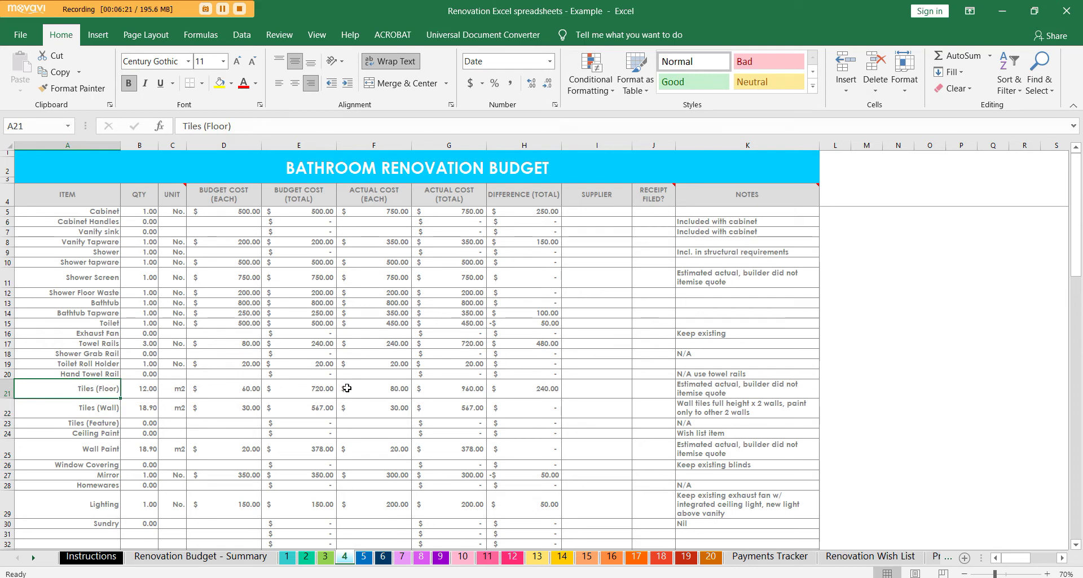
Step: Set the Bathtub quantity to 3 on the Bathroom sheet, and undo the change
click(239, 291)
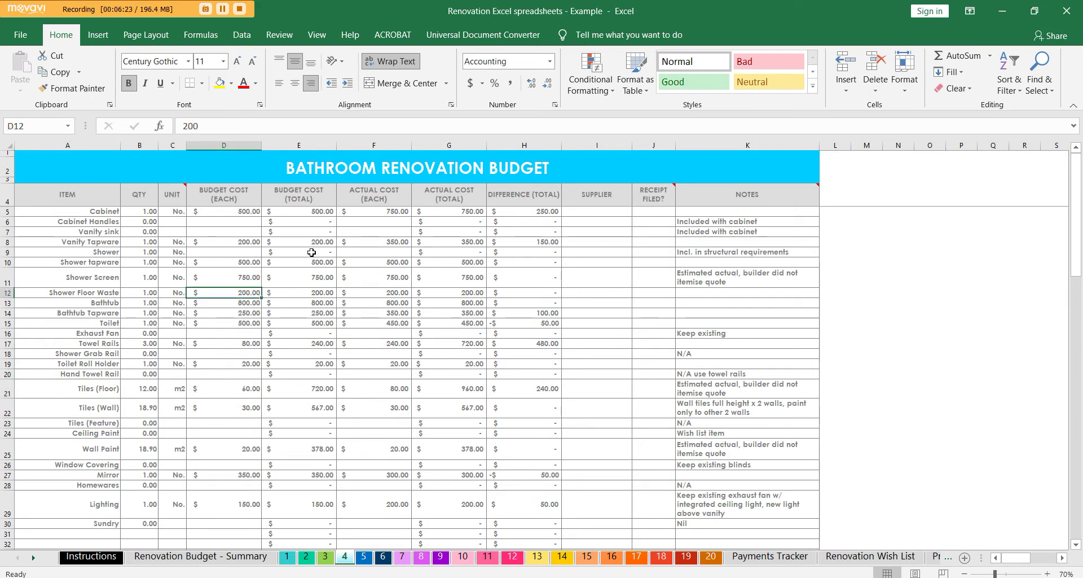
click(149, 299)
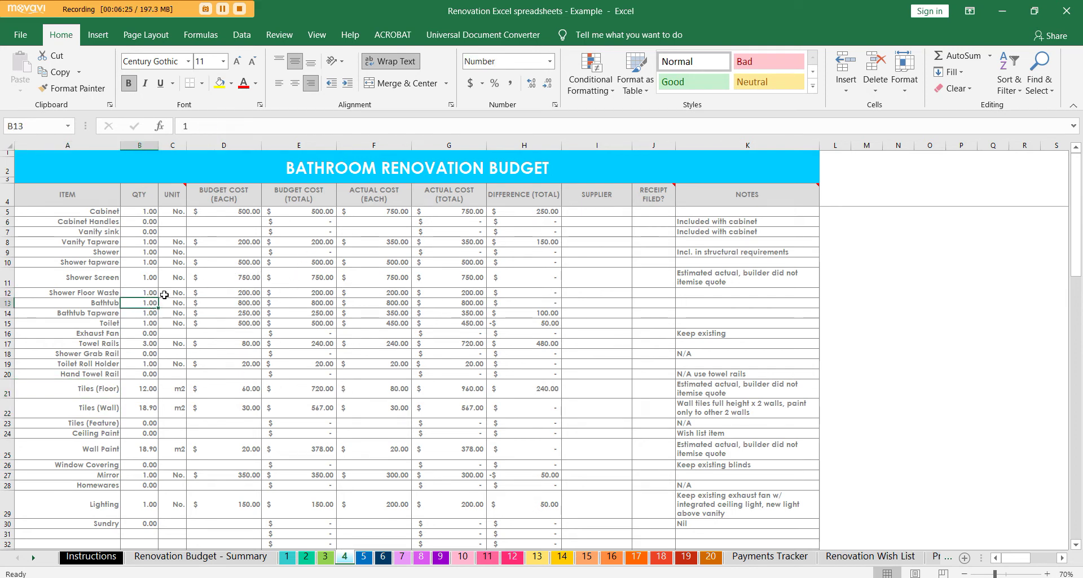
text(3)
key(Return)
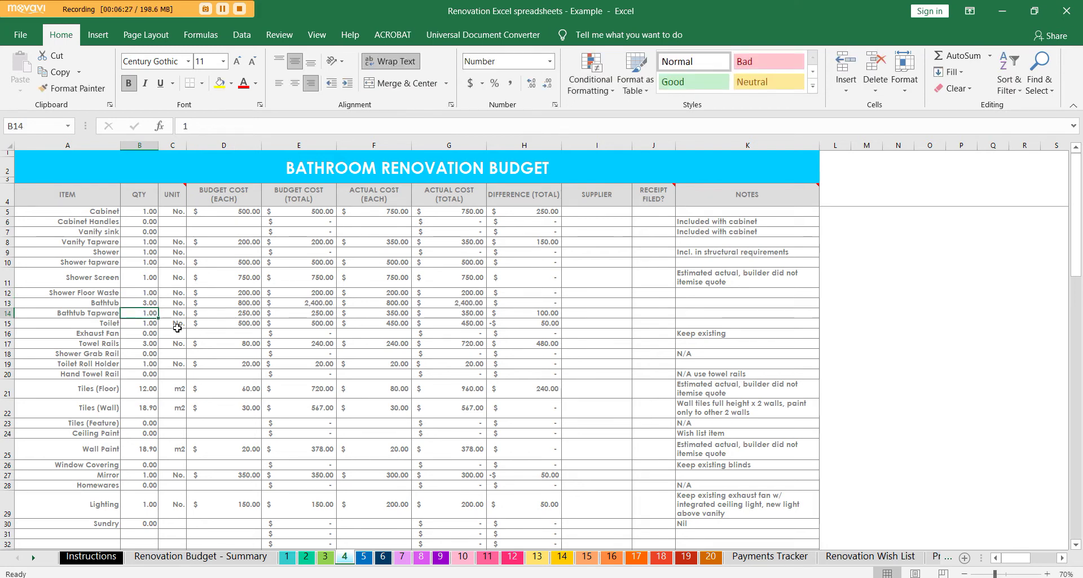
key(ctrl+z)
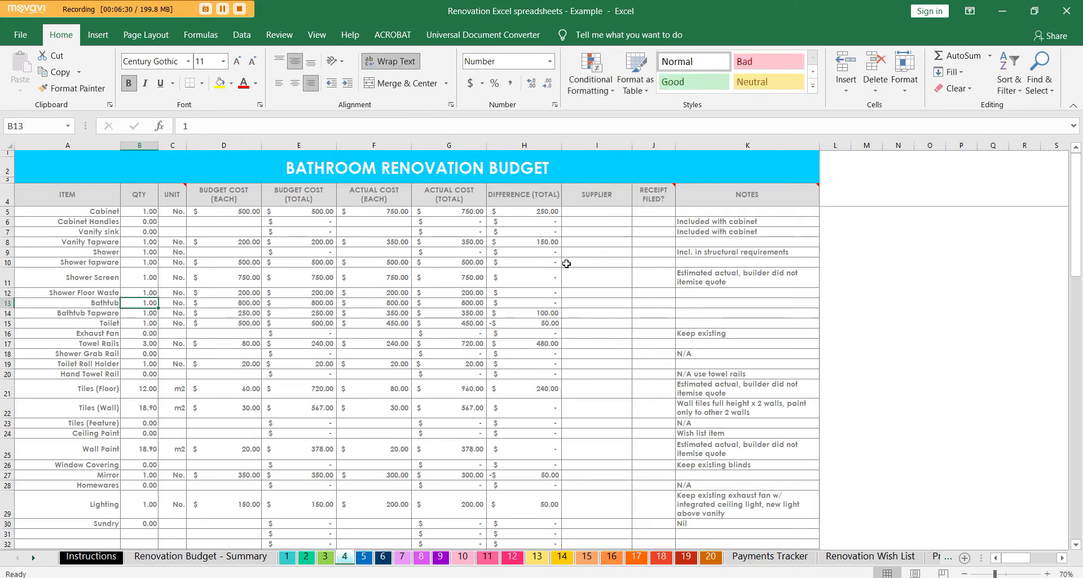
Step: Check the Bathroom sheet's Supplier column and examine the item list from Flooring to Closets on the Bedroom 1 sheet
click(612, 223)
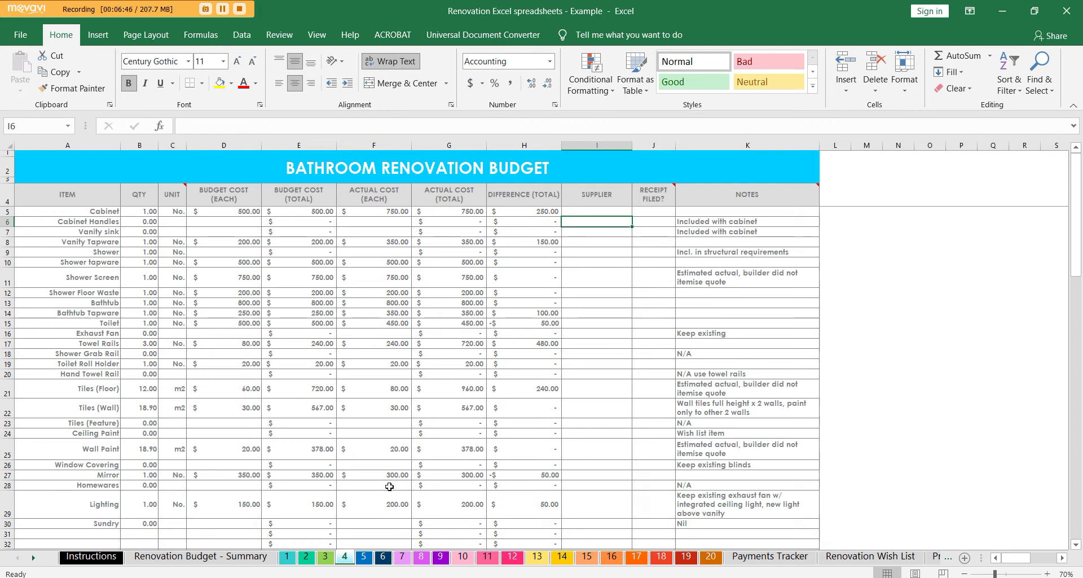
click(364, 556)
click(502, 413)
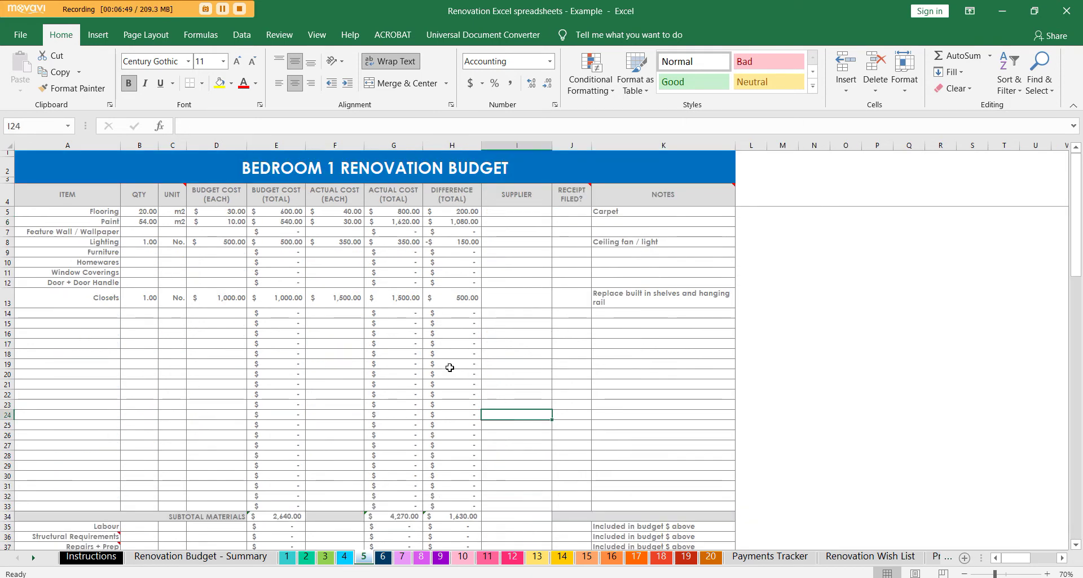
click(113, 301)
drag(99, 212, 104, 299)
click(106, 274)
click(105, 262)
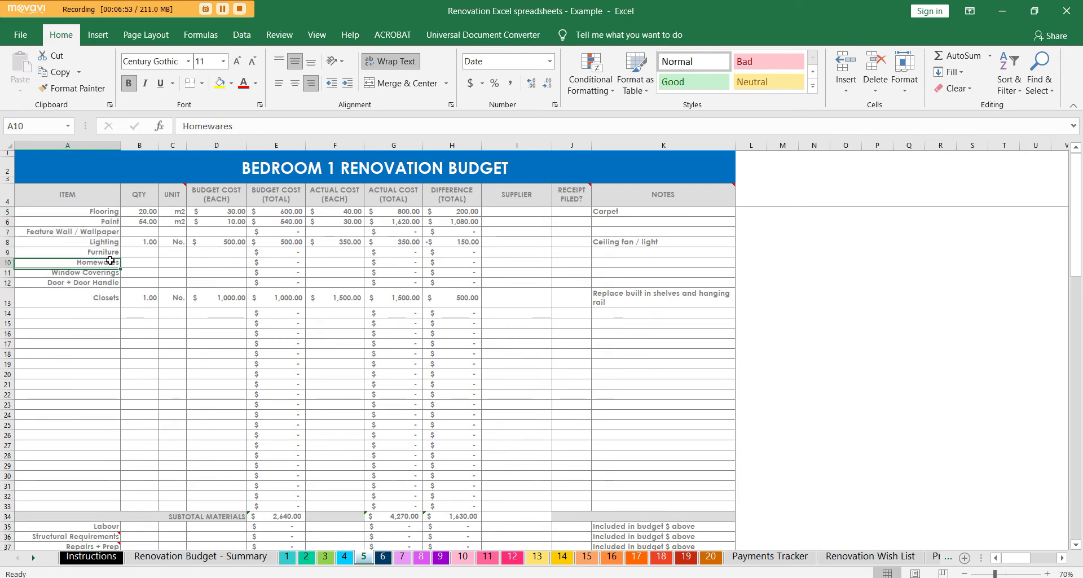
Step: Examine the Bedroom 1 sheet's notes and its materials, labour and build subtotal rows
click(709, 374)
scroll(706, 374, down, 2)
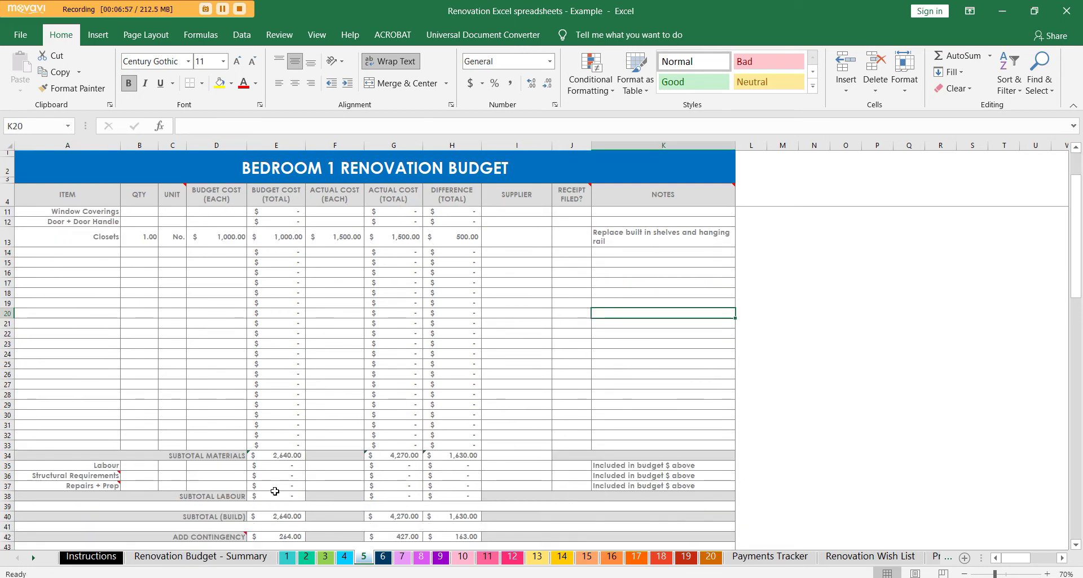
scroll(634, 453, up, 2)
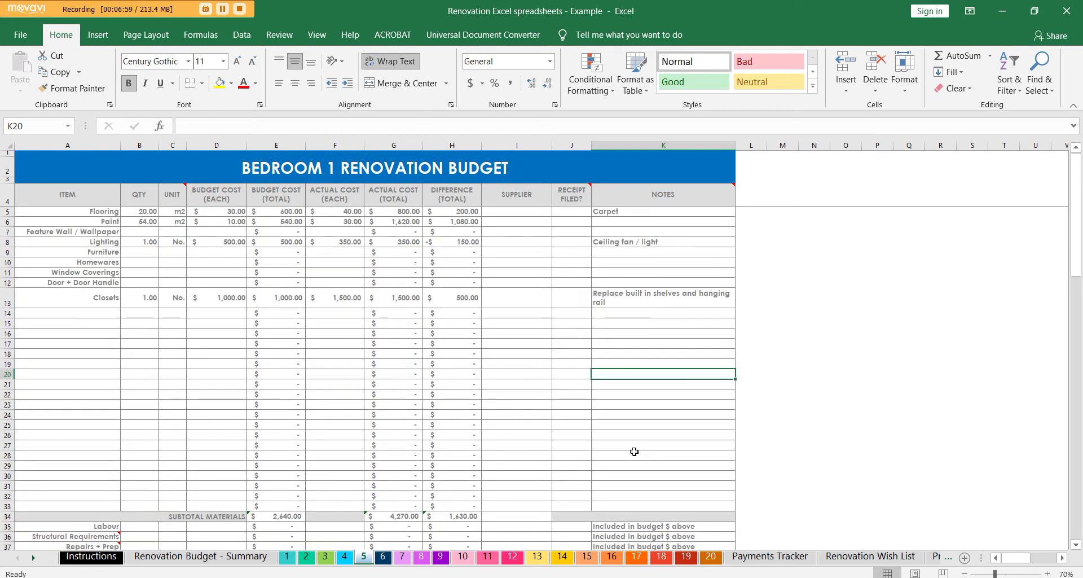
Step: Return to the Bathroom sheet and read the Labour row's note above the subtotals
click(344, 556)
scroll(593, 403, down, 5)
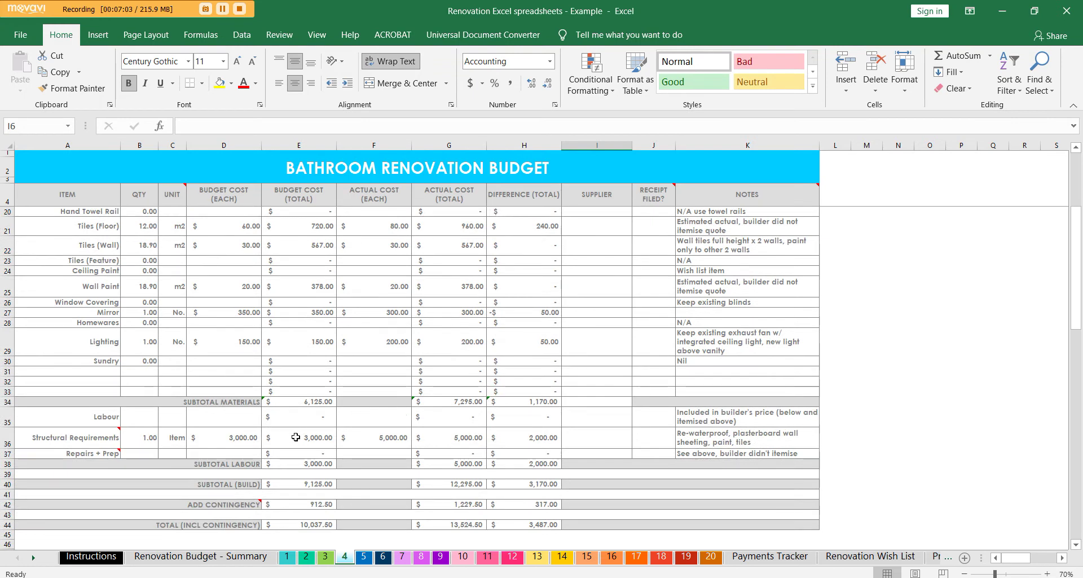
click(712, 422)
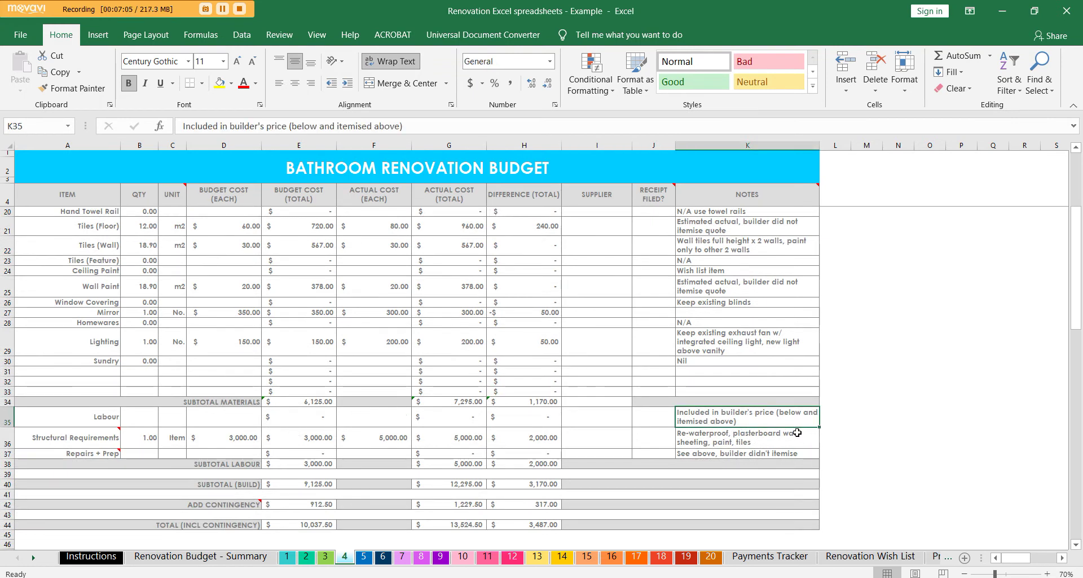
scroll(753, 417, up, 6)
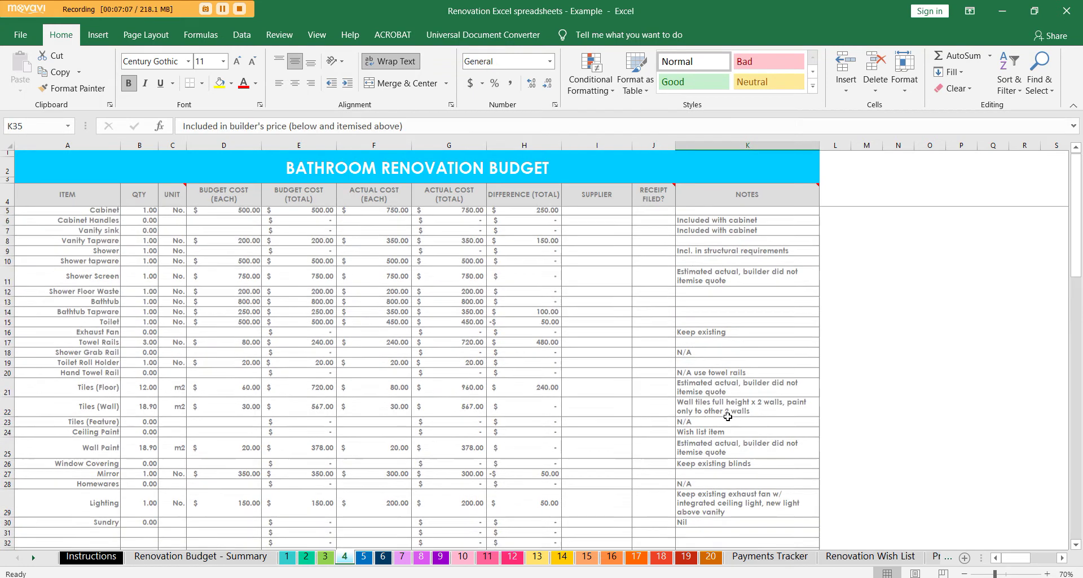
Step: Browse the bedroom zone sheets from Bedroom 1 through Bedroom 5
click(364, 556)
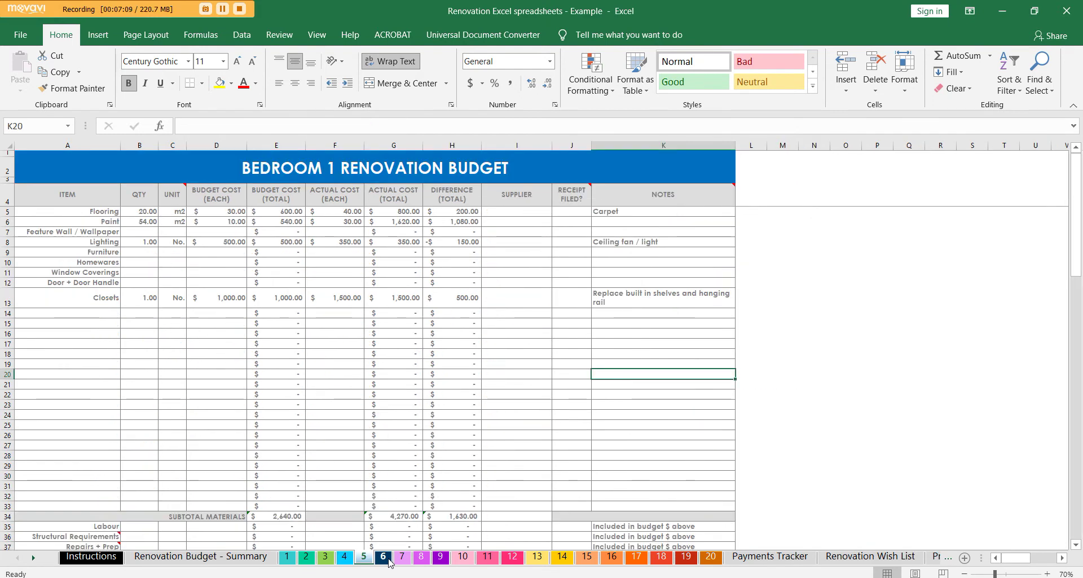
click(384, 556)
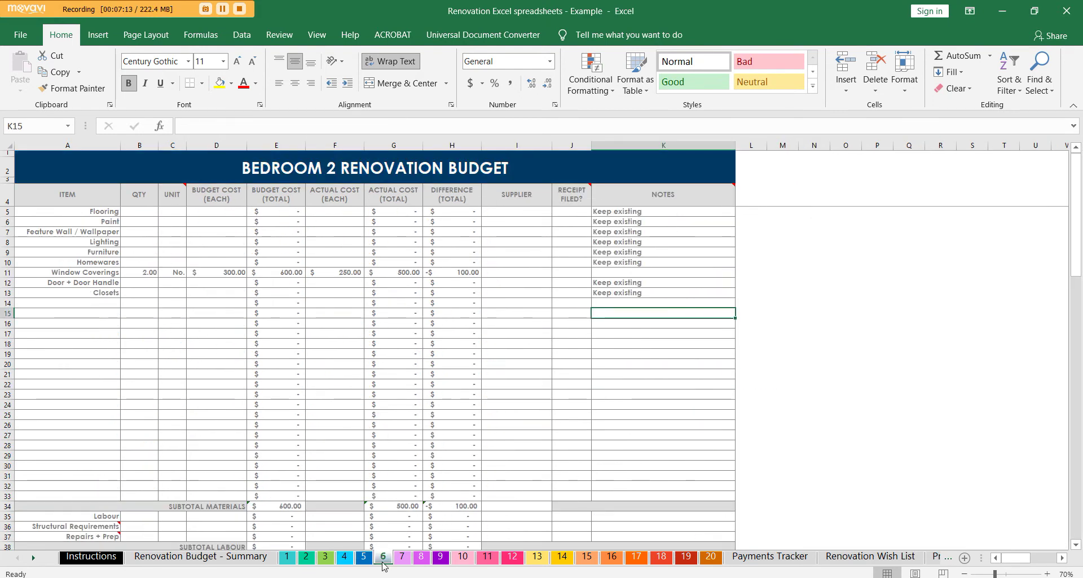
click(402, 558)
click(426, 558)
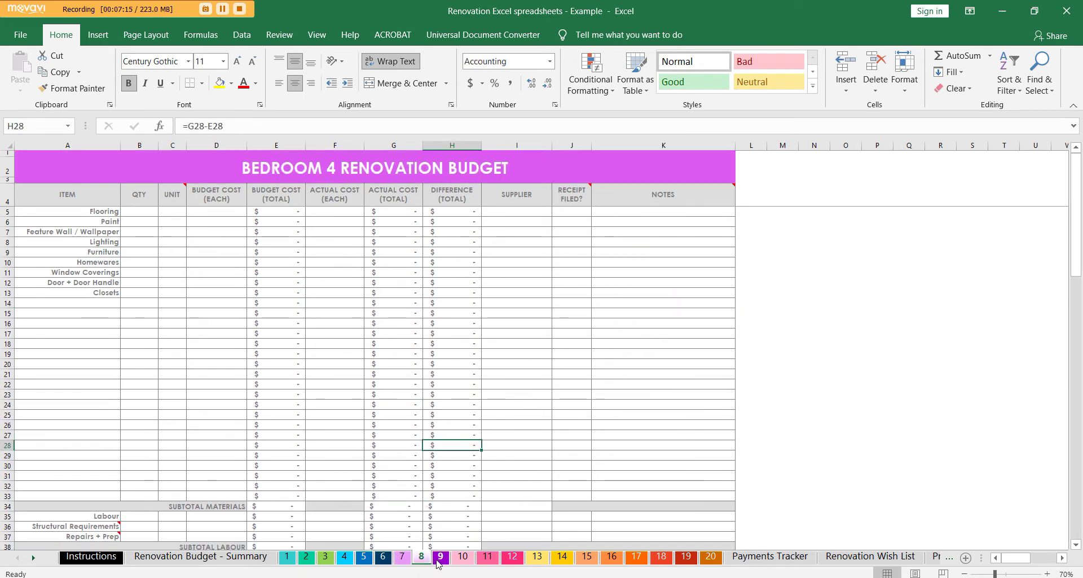
click(440, 558)
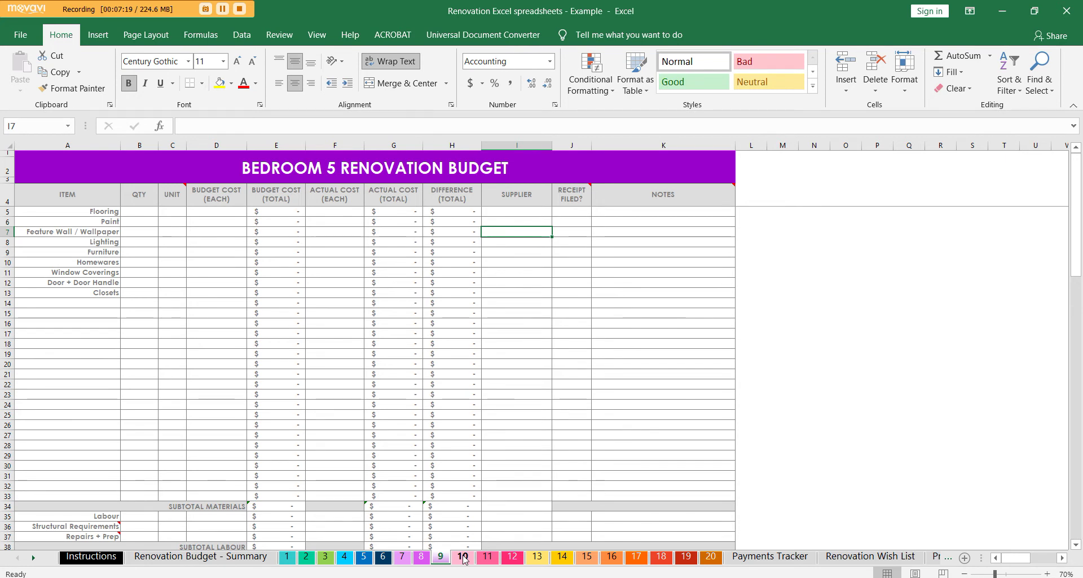
Step: Browse zone sheets 10 to 14, including Living Room, Entry & Stairs and Laundry & Linen Cupboard
click(463, 557)
click(496, 557)
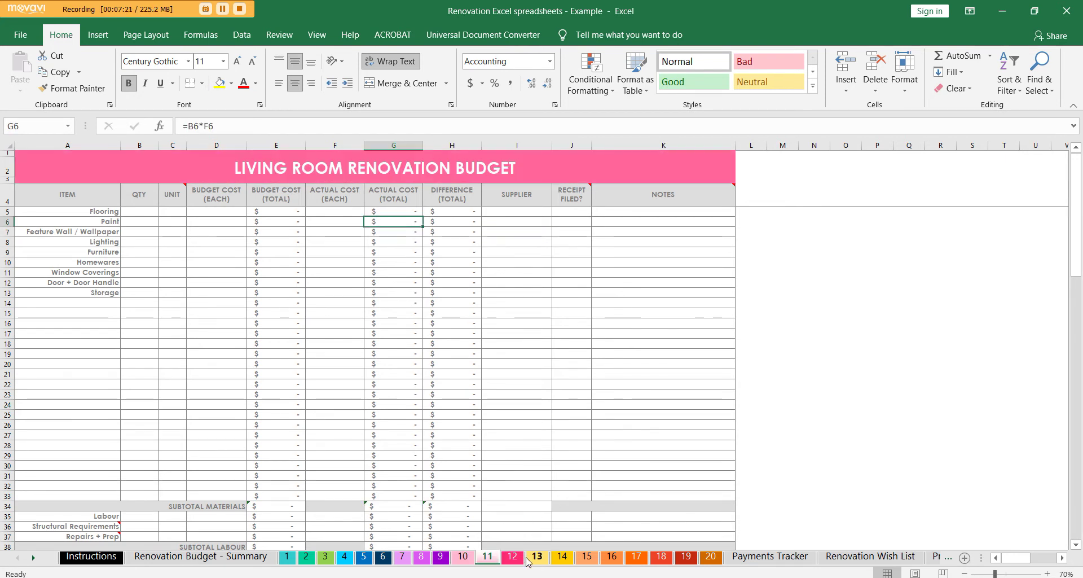
click(512, 557)
click(534, 559)
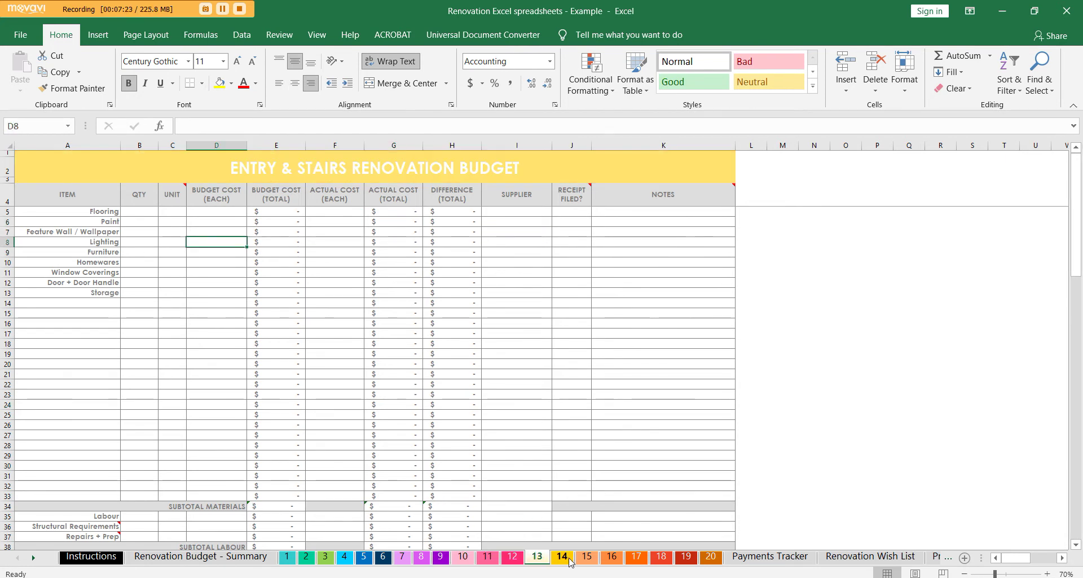
click(566, 557)
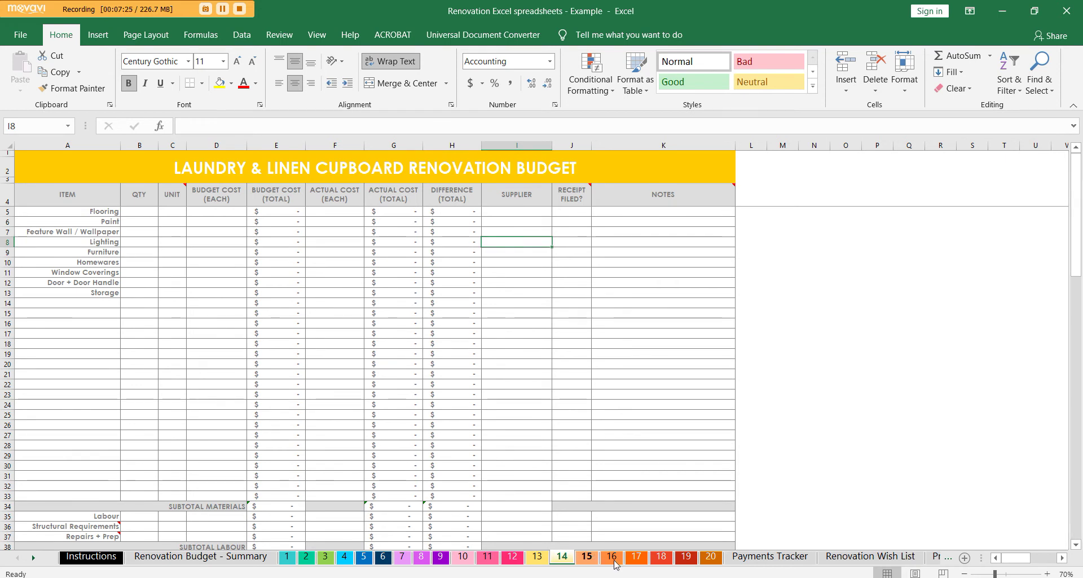
Step: Browse sheets 15 to 20, including Children's Play Room, Other and the two spending trackers
click(589, 557)
click(612, 557)
click(636, 559)
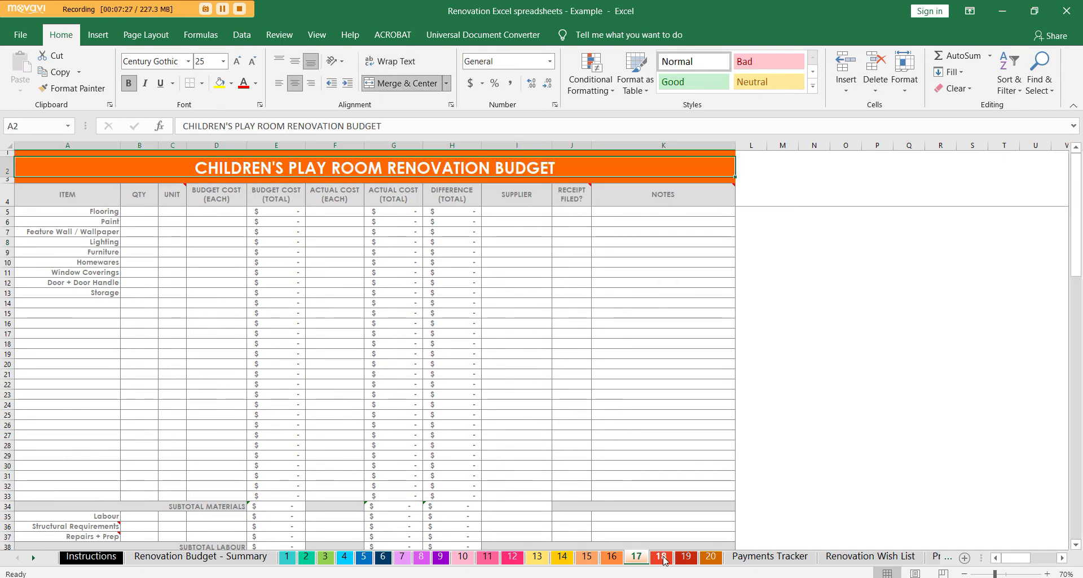
click(669, 559)
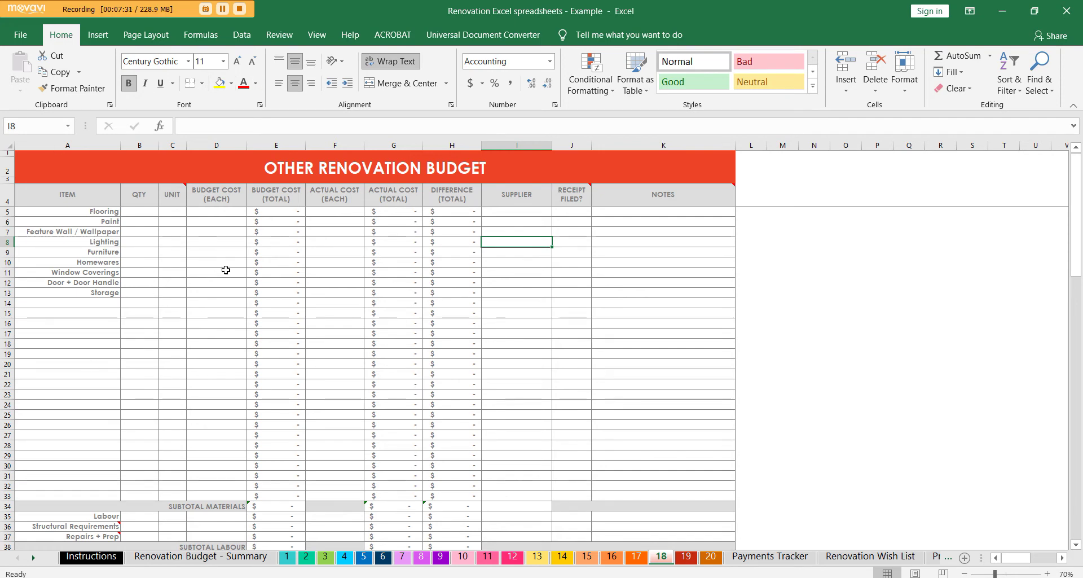
click(289, 169)
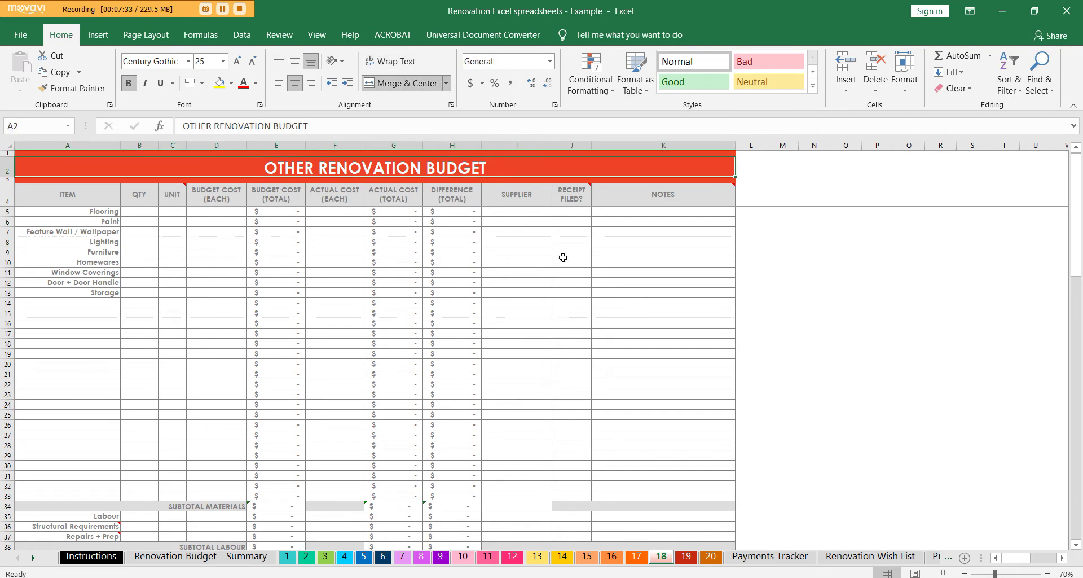
click(686, 556)
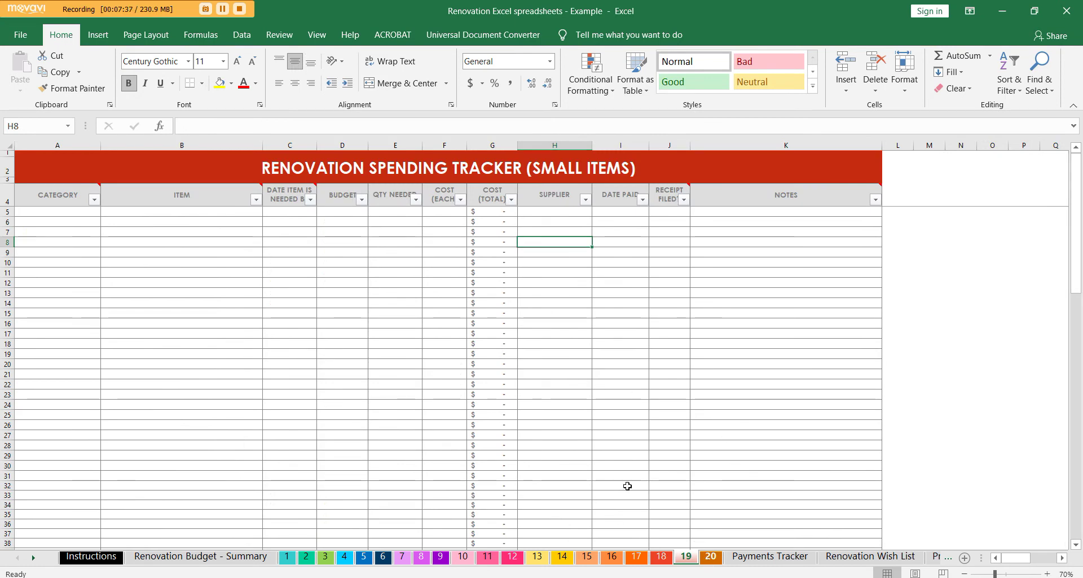
key(ctrl+Page_Down)
Step: Return to the budget summary and highlight the small items spending tracker row in the zones list
click(187, 556)
scroll(26, 505, down, 2)
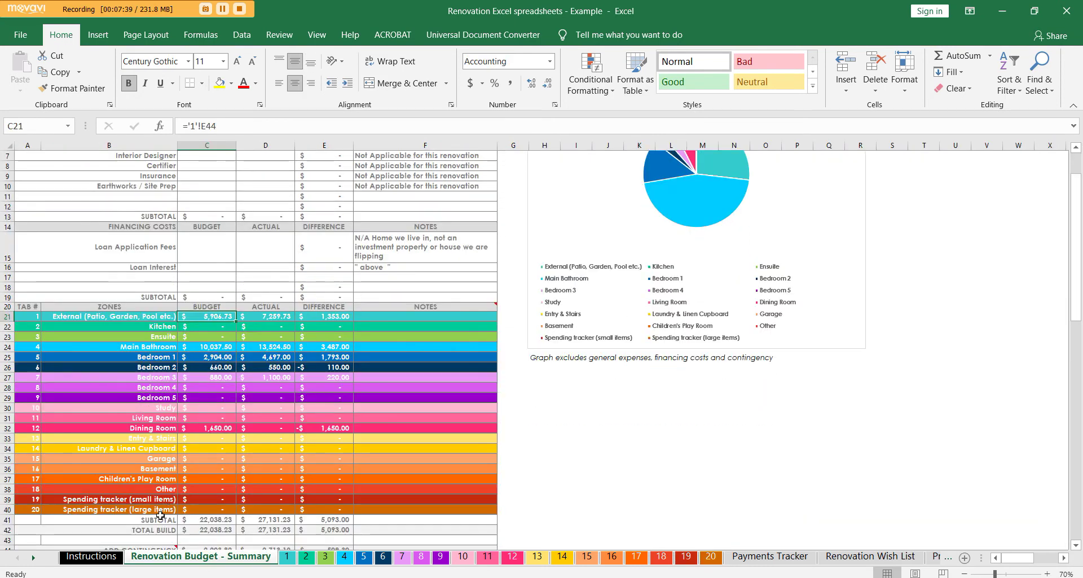
drag(26, 502, 386, 503)
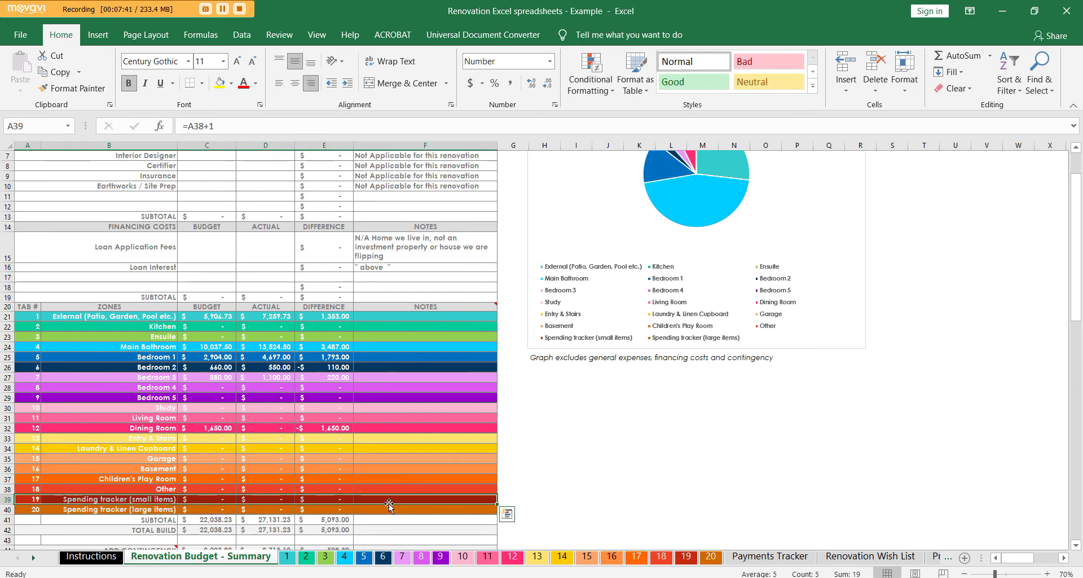
Step: Open the small items spending tracker and examine its Item and Category columns
click(685, 557)
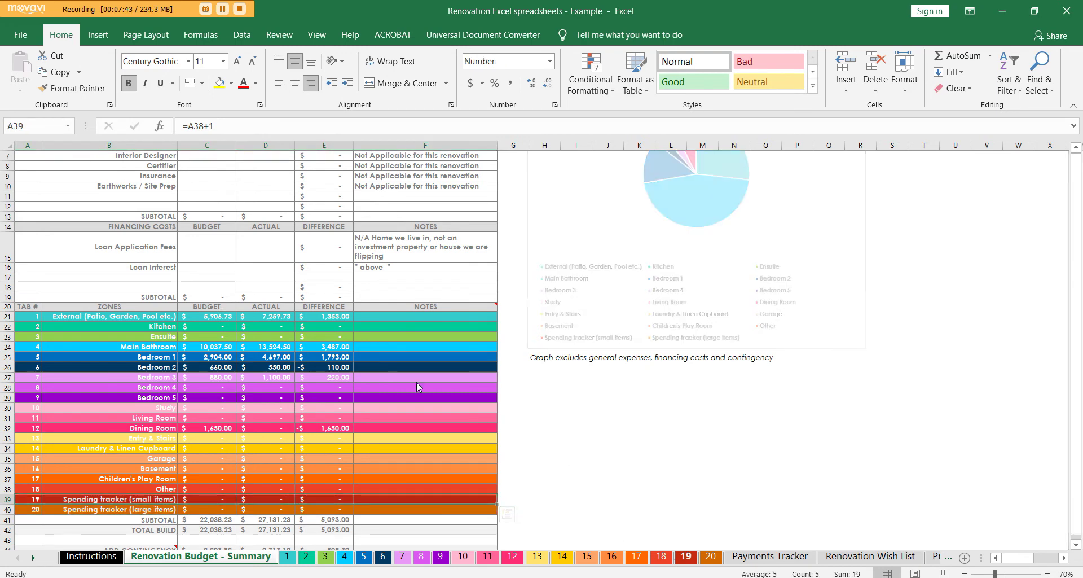
click(254, 242)
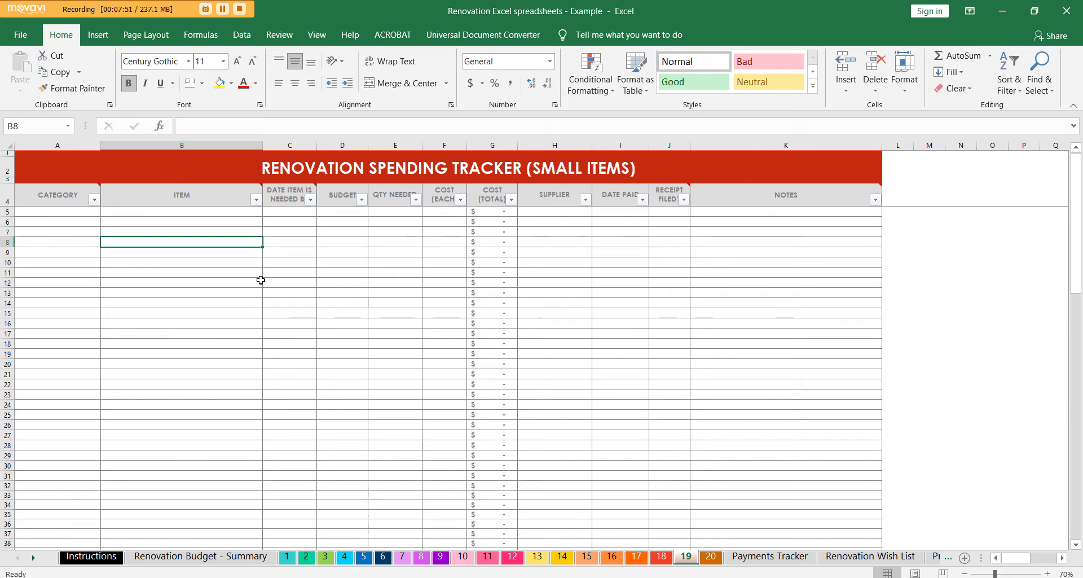
click(251, 213)
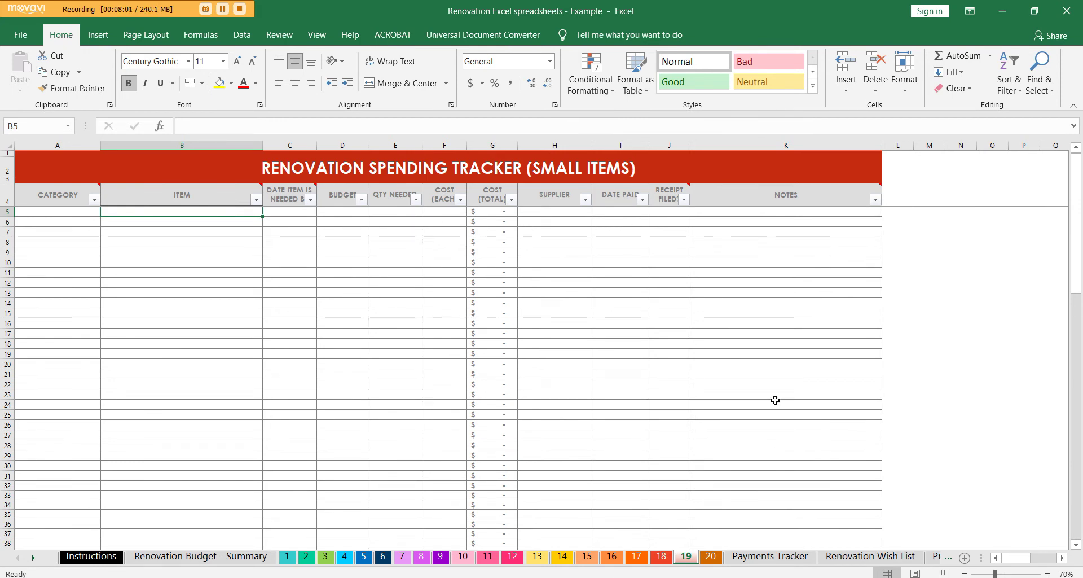
drag(70, 213, 56, 401)
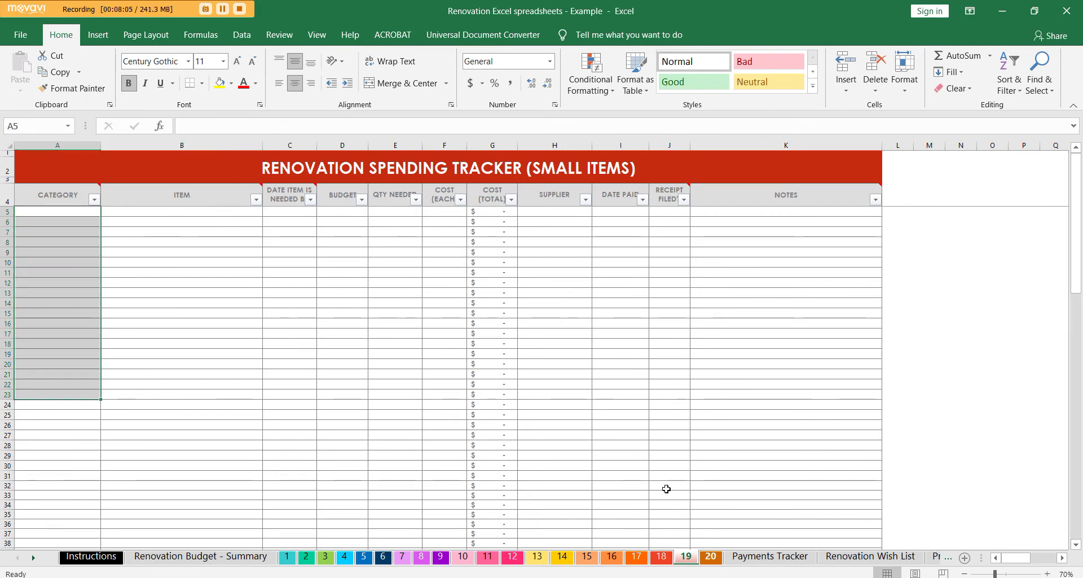
Step: View the large items spending tracker and compare it with the Study zone sheet
click(710, 555)
click(468, 373)
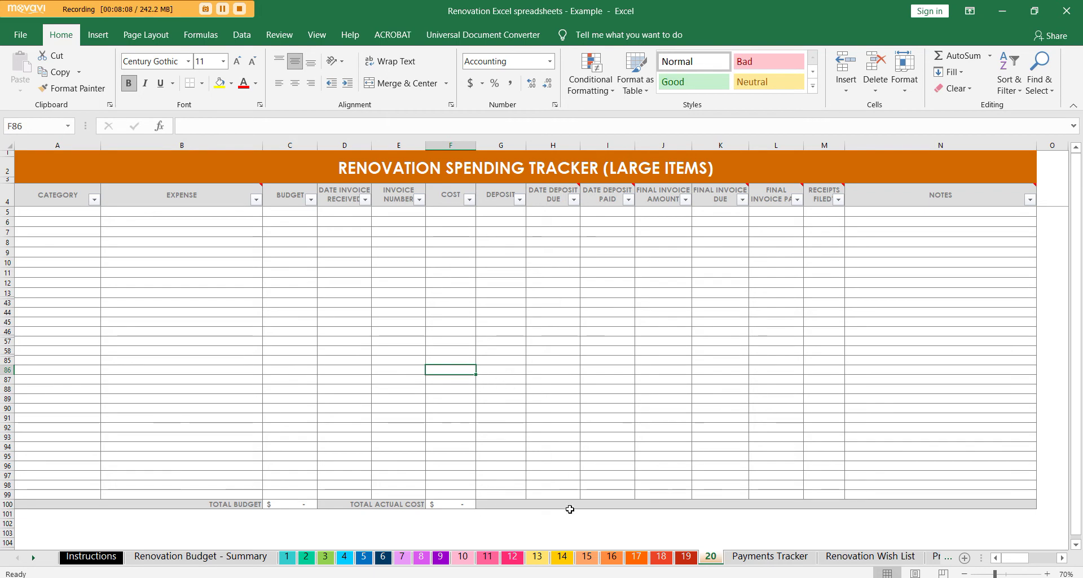
click(488, 555)
click(460, 556)
click(487, 555)
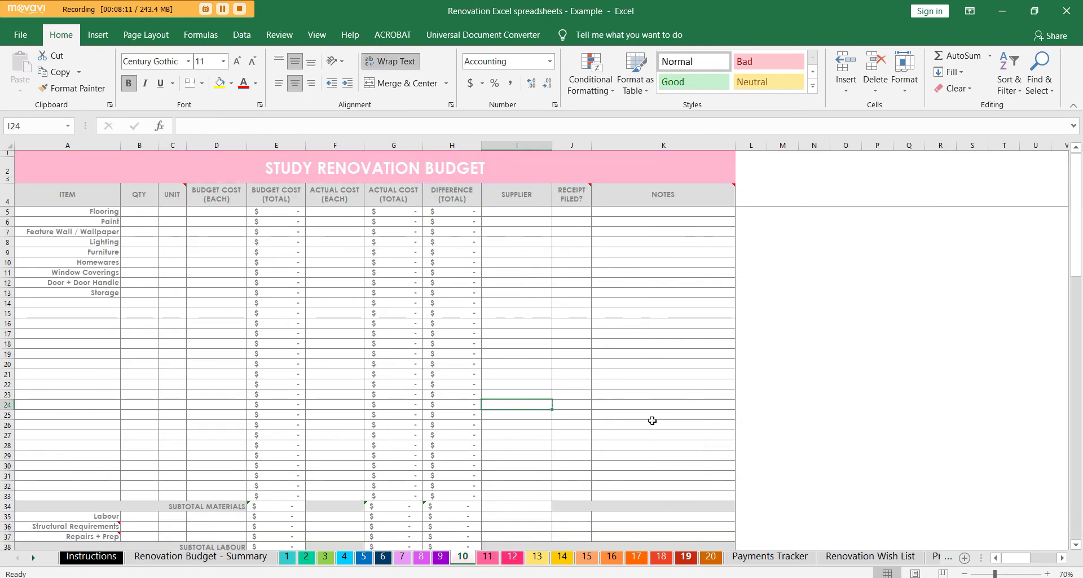
Step: Revisit both spending trackers and compare the small items tracker with the Dining Room sheet
click(686, 556)
click(711, 555)
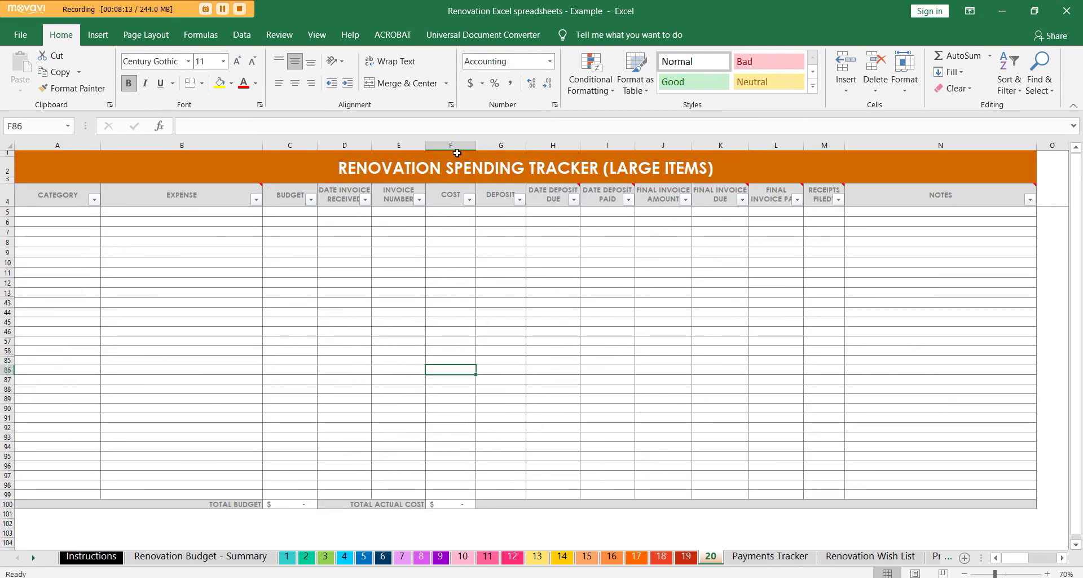
click(686, 555)
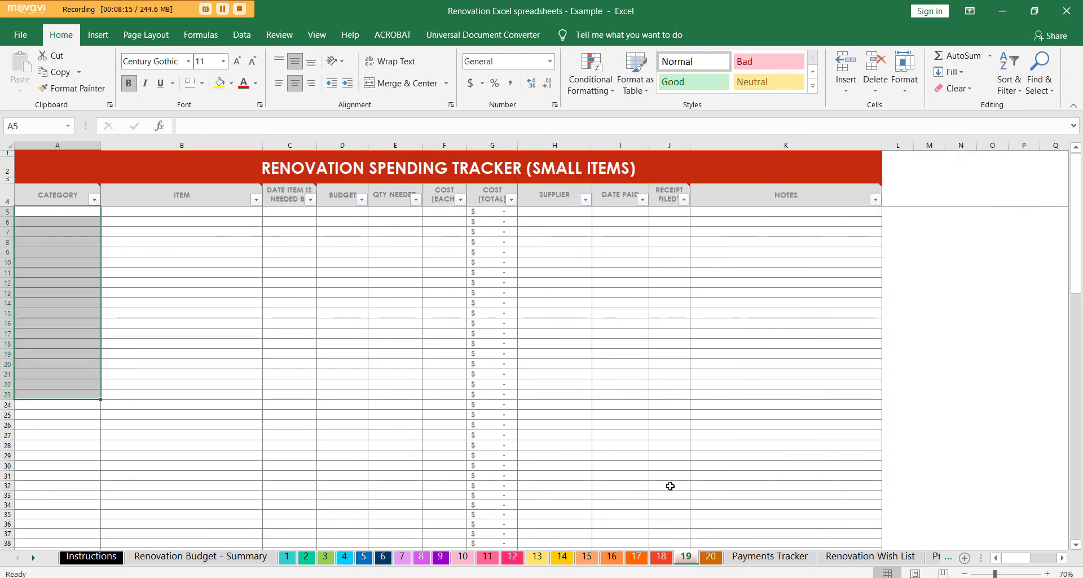
click(373, 383)
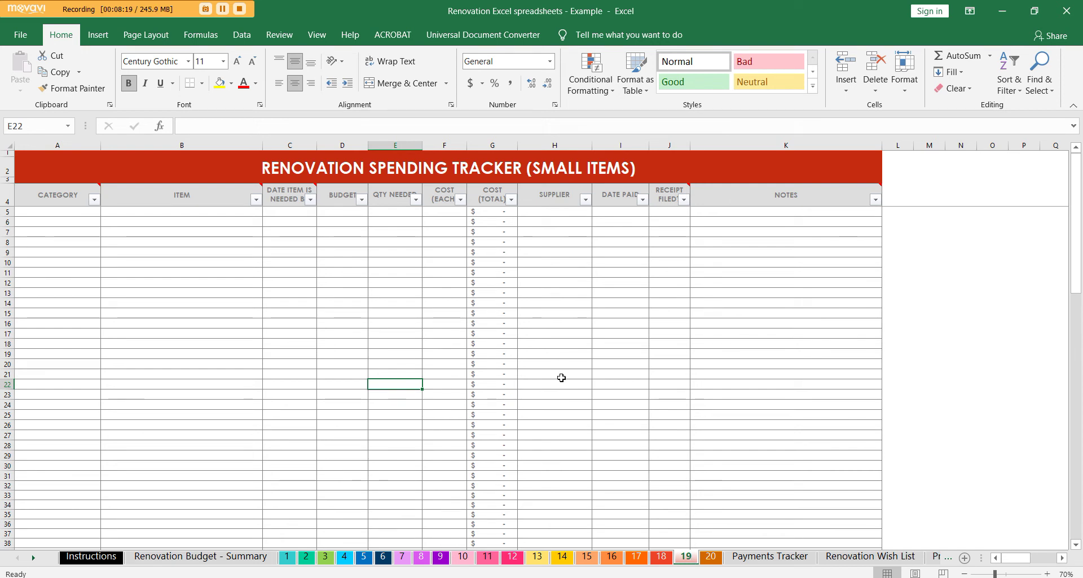
click(512, 556)
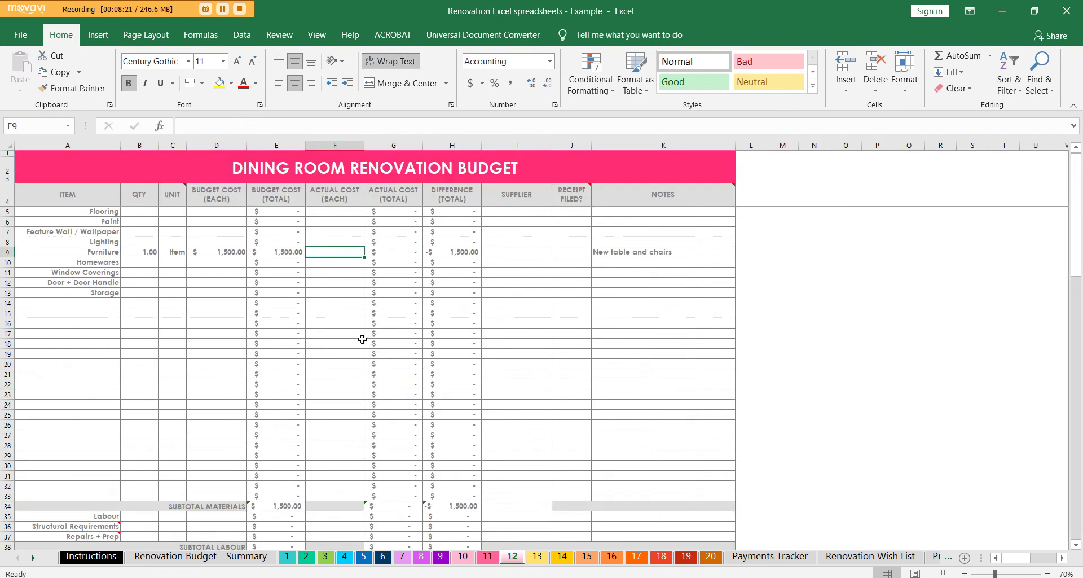
click(685, 556)
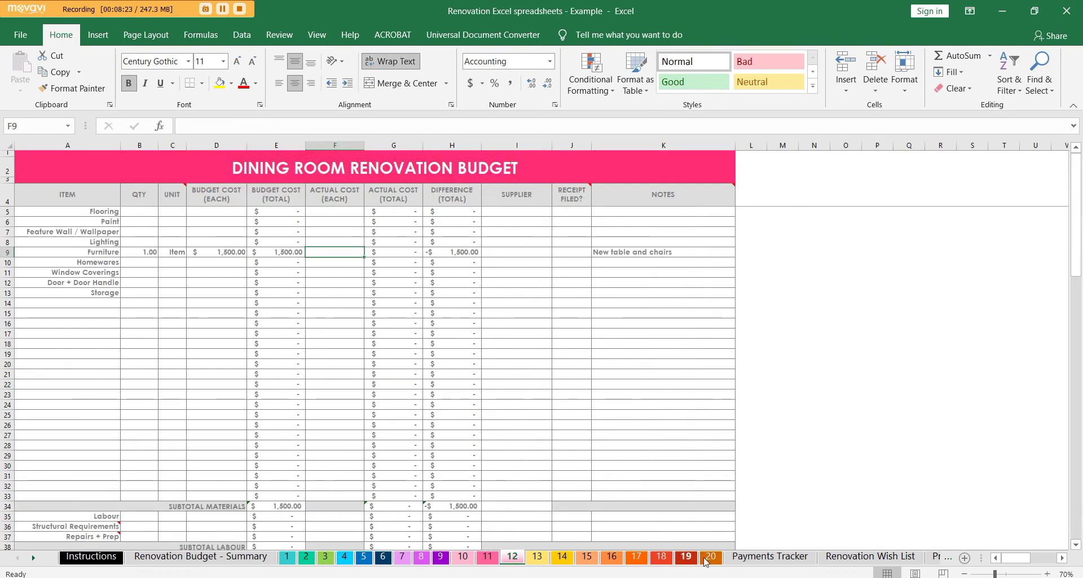
Step: Open the Payments Tracker and review the Main Bathroom builder entry's expense, invoice number and deposit
click(748, 558)
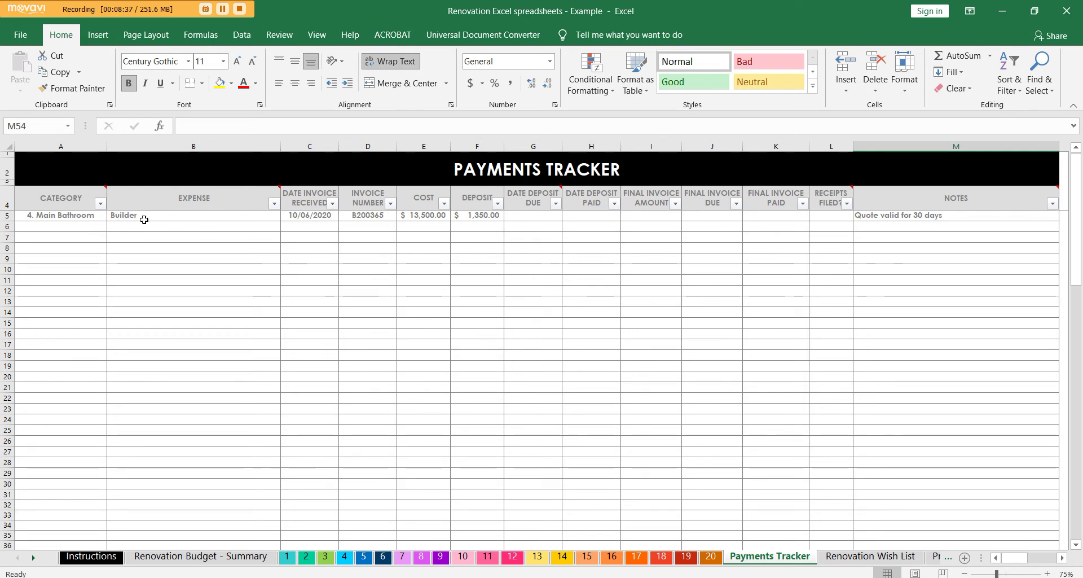
click(90, 215)
click(120, 215)
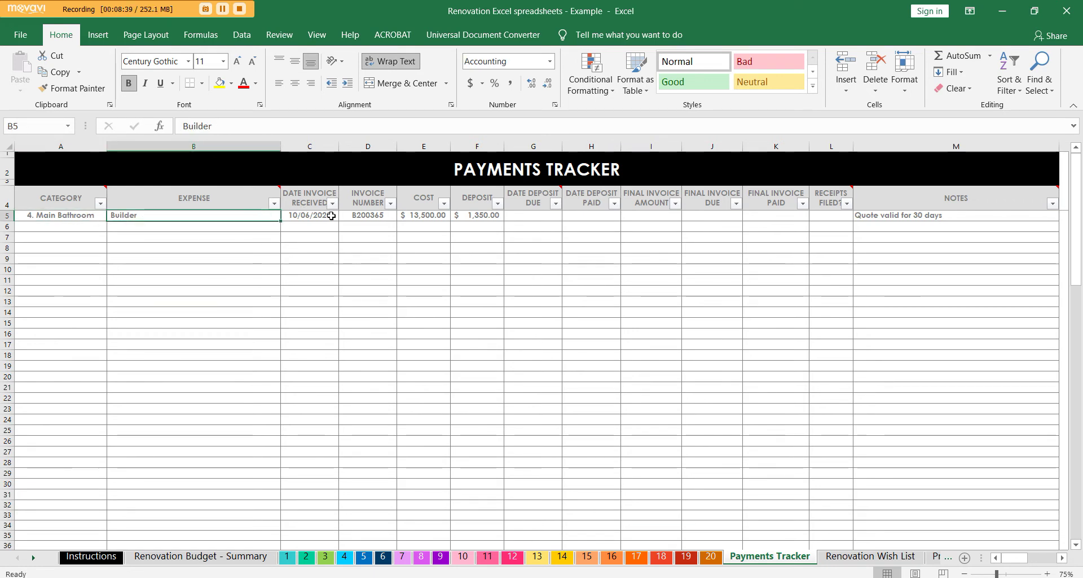
click(355, 217)
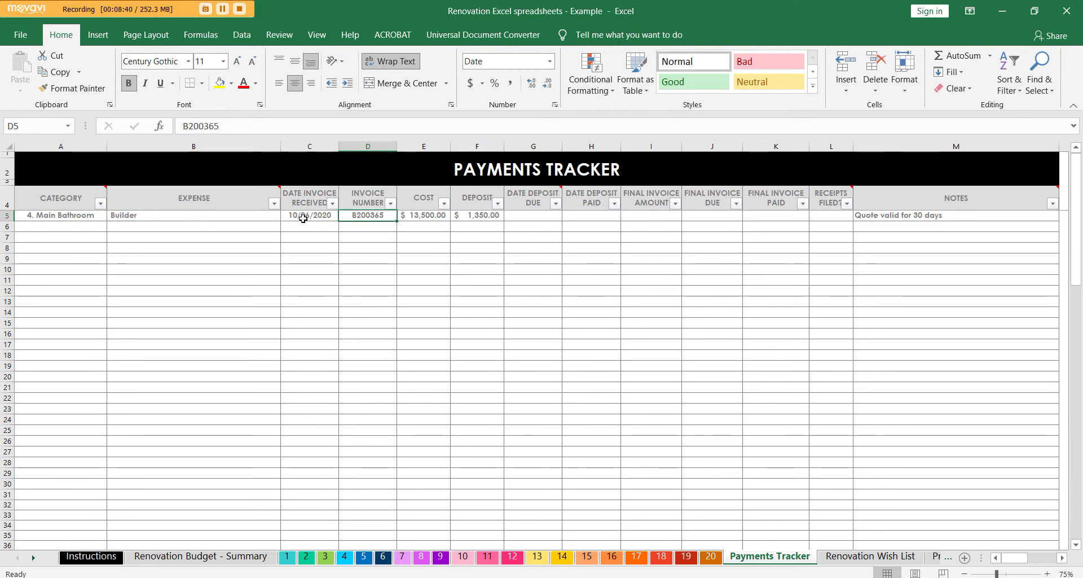
click(461, 220)
Step: For the builder entry, enter 12/12/2020 as the date the deposit is due and 11/12/2020 as the date paid
click(549, 219)
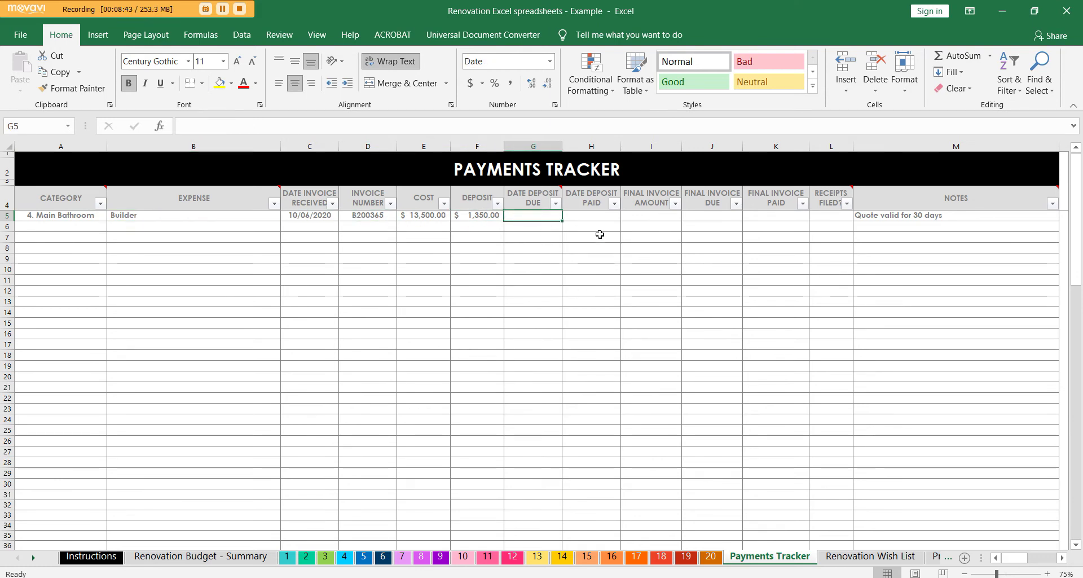
text(12/12/2020)
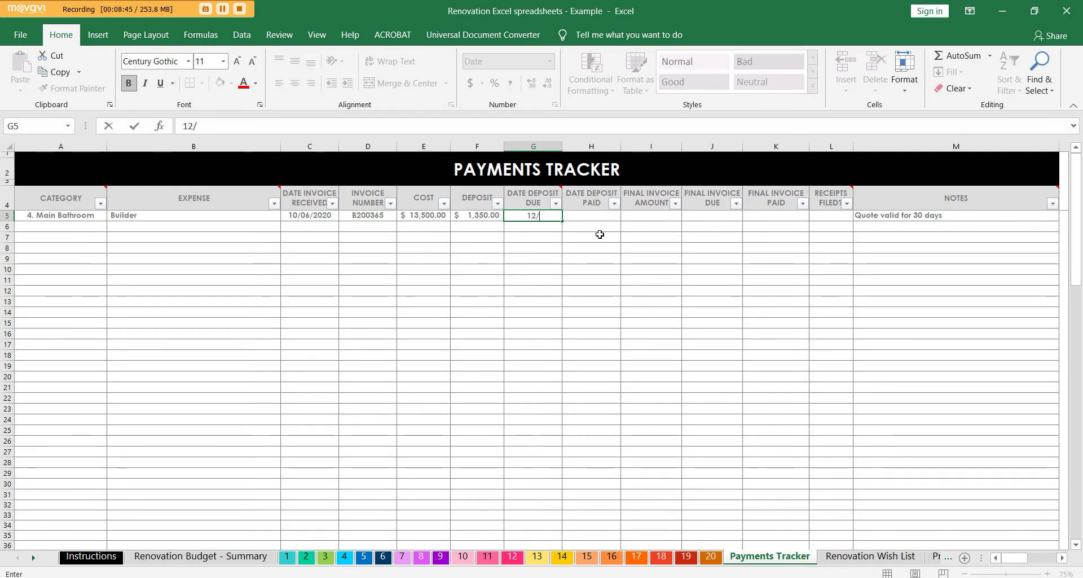
key(Return)
click(606, 219)
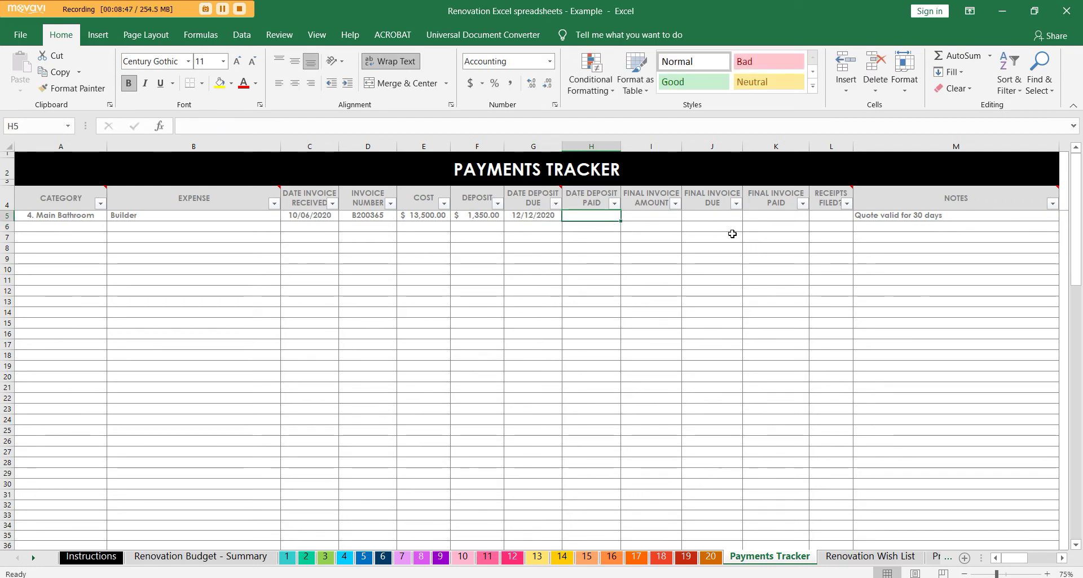
text(11/12/2020)
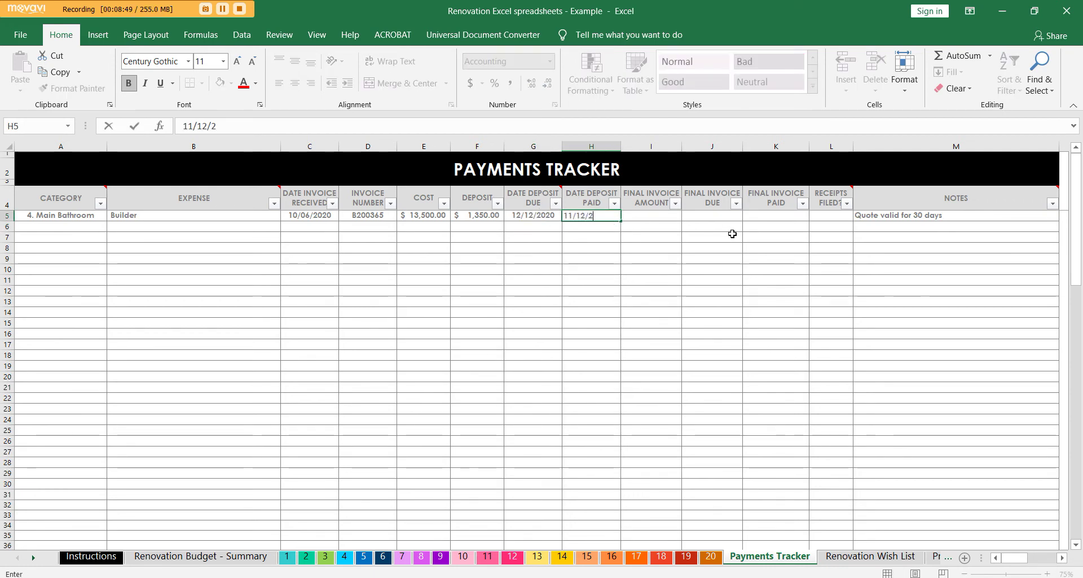
key(Return)
Step: Calculate the builder's final invoice amount as cost minus deposit with the formula =E5-F5
key(Up)
key(Right)
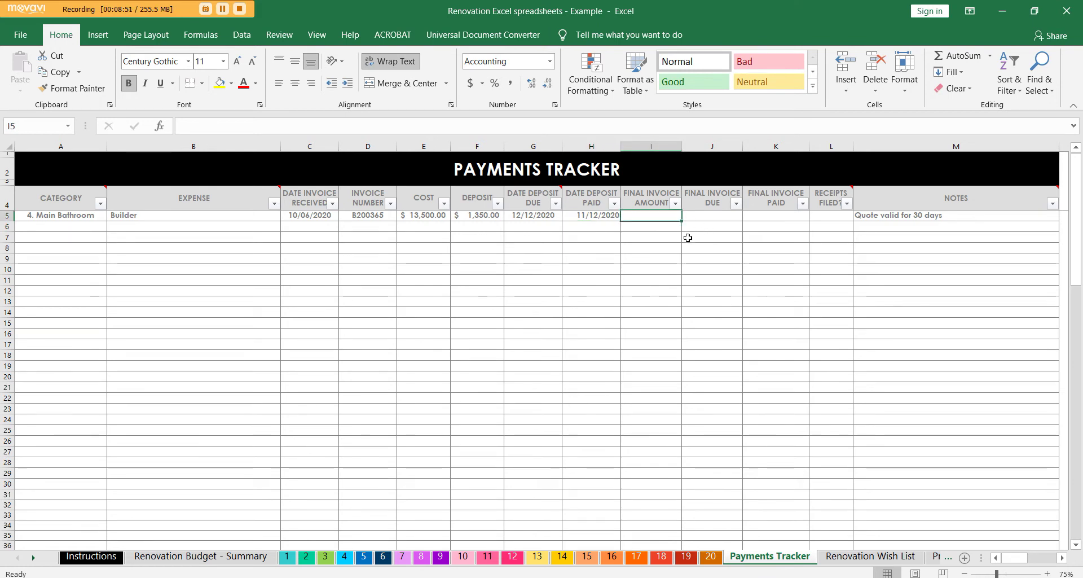
text(=)
click(443, 217)
text(-)
click(477, 215)
key(ctrl+Return)
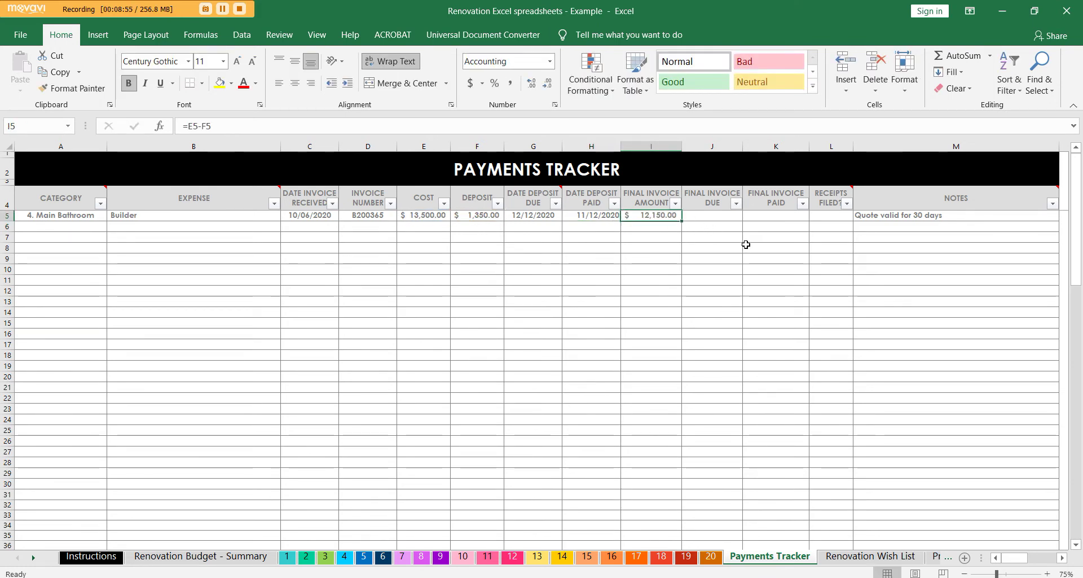
Step: Check the builder entry's note and compare the Renovation Wish List with the small items spending tracker
click(953, 221)
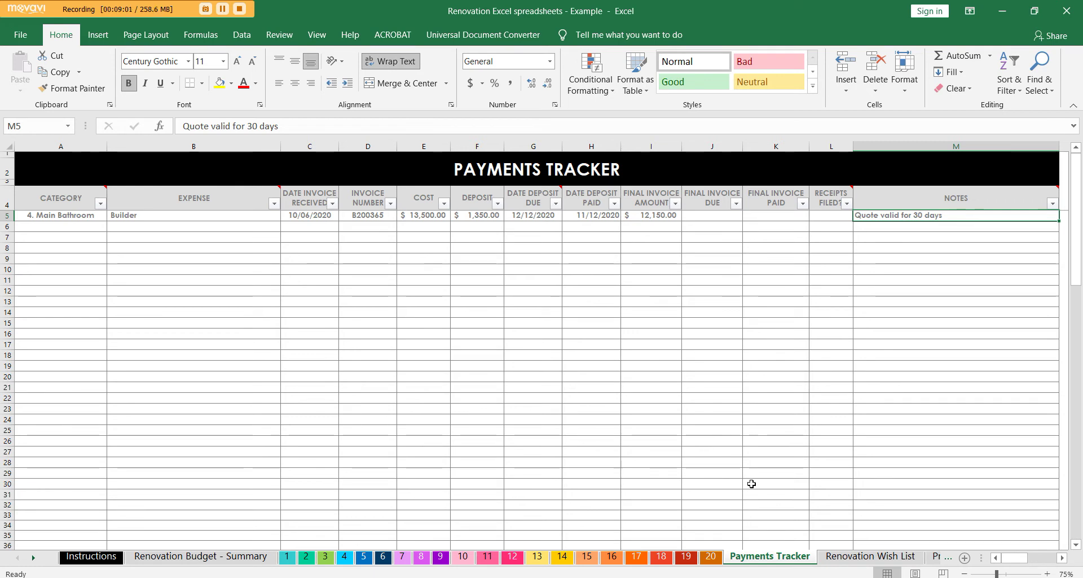
click(34, 558)
click(33, 558)
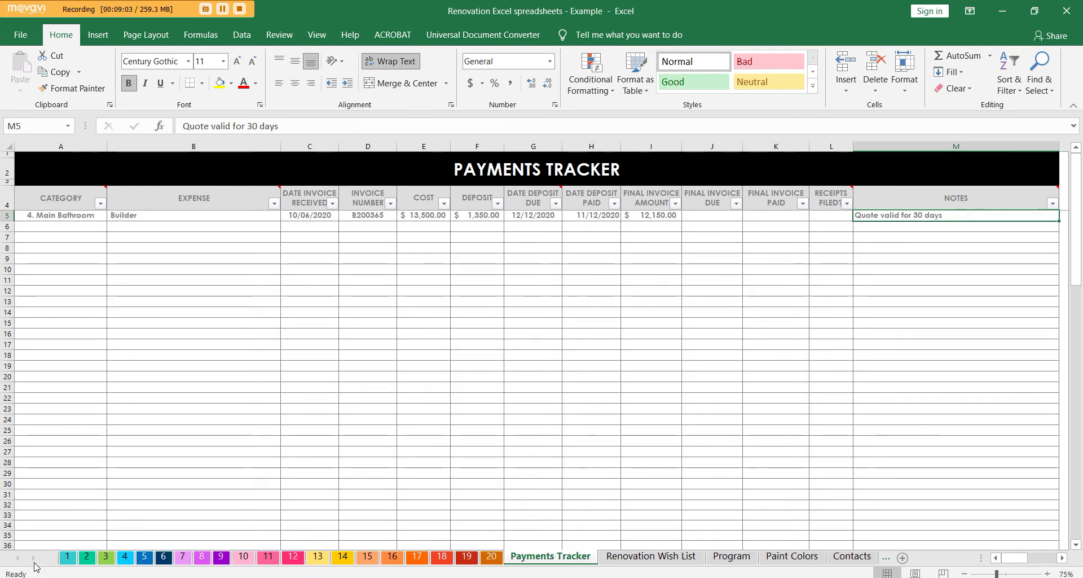
click(650, 556)
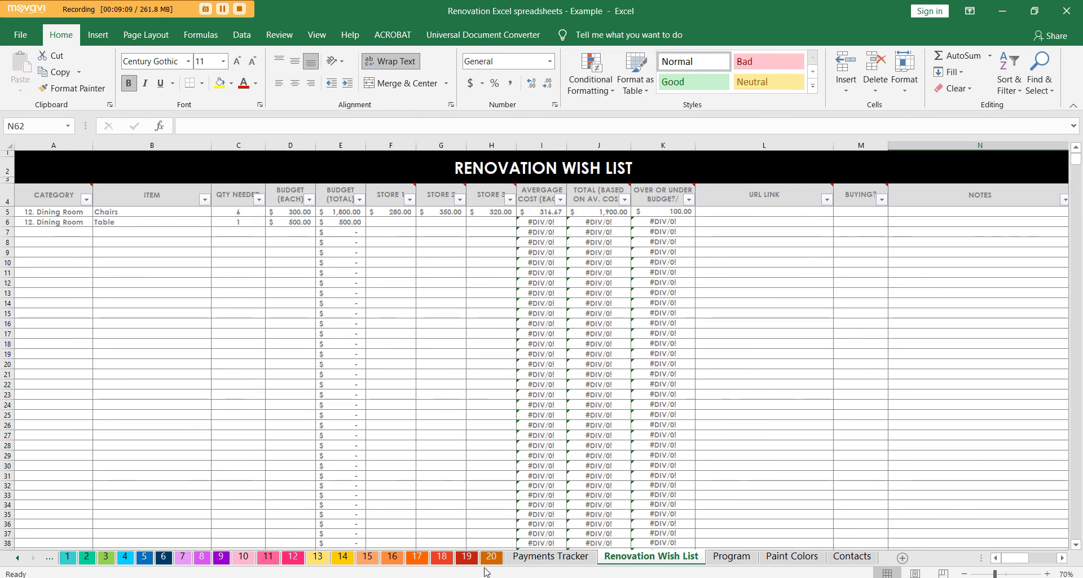
click(471, 558)
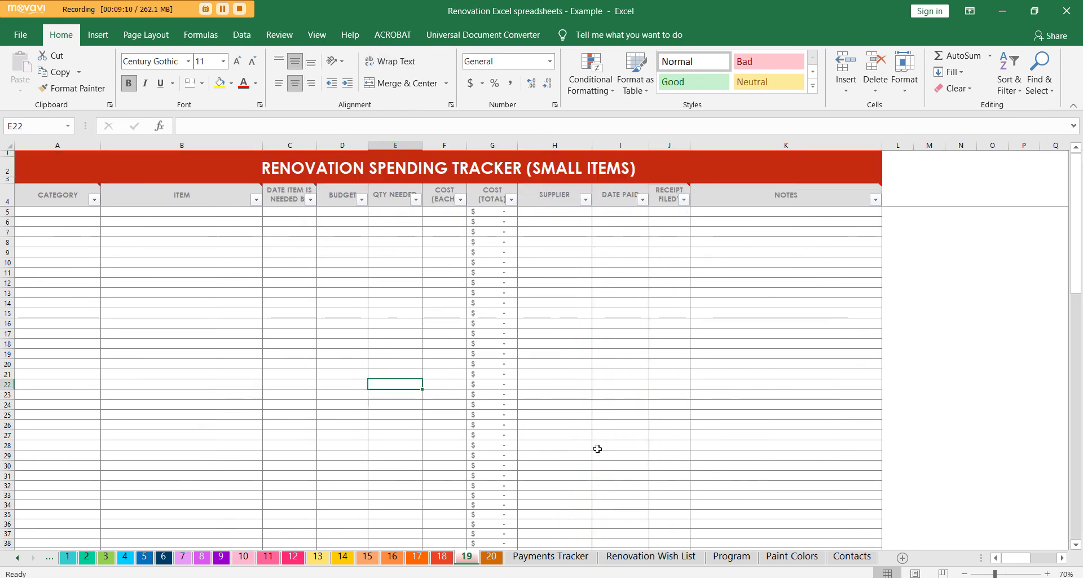
click(672, 559)
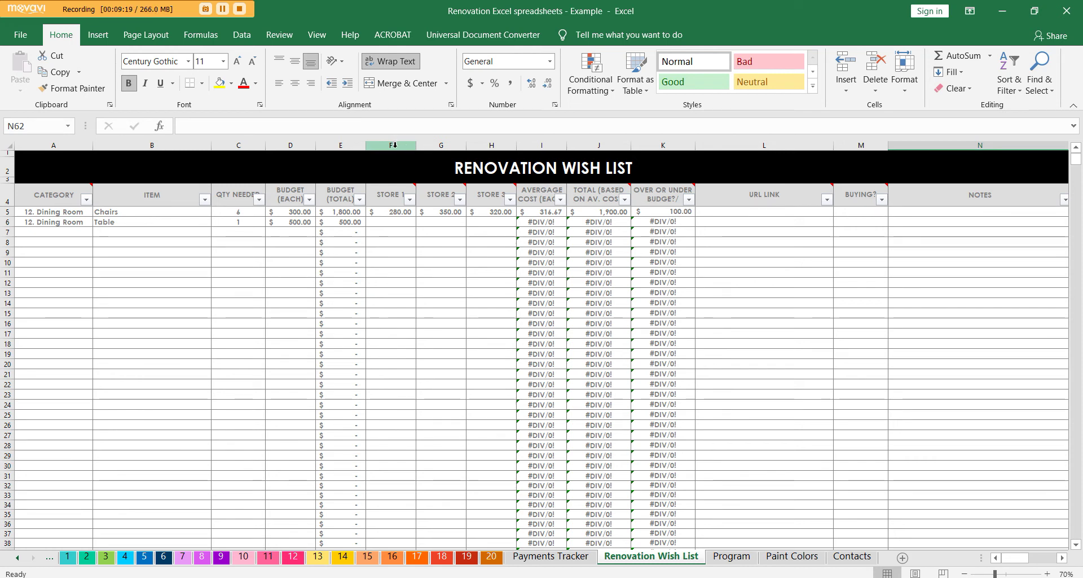
Step: Examine the wish list's three store price columns and the Chairs row's average cost, total and over-or-under-budget formulas
drag(396, 142, 479, 147)
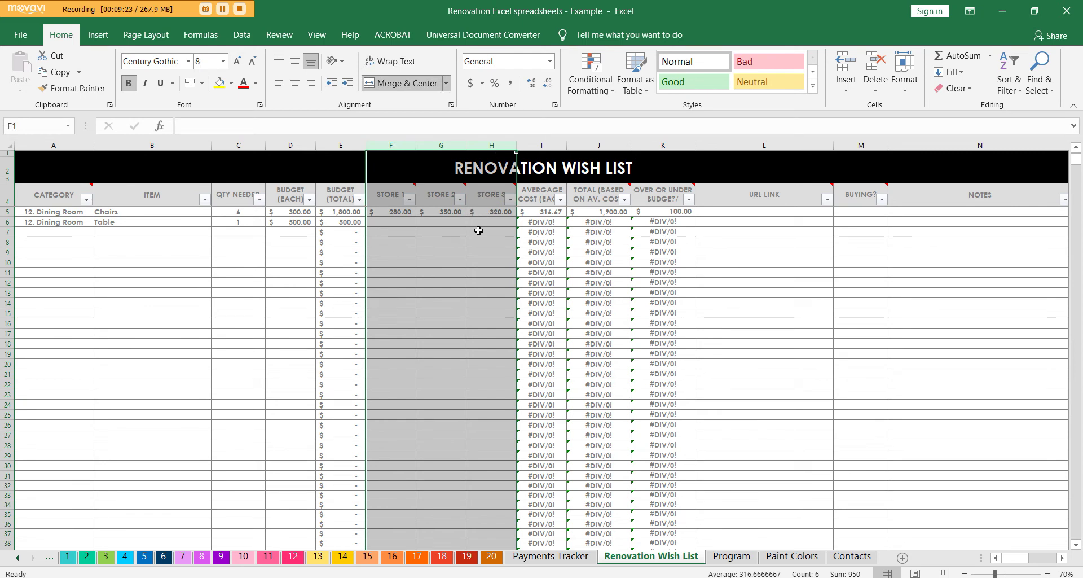
click(533, 216)
click(593, 214)
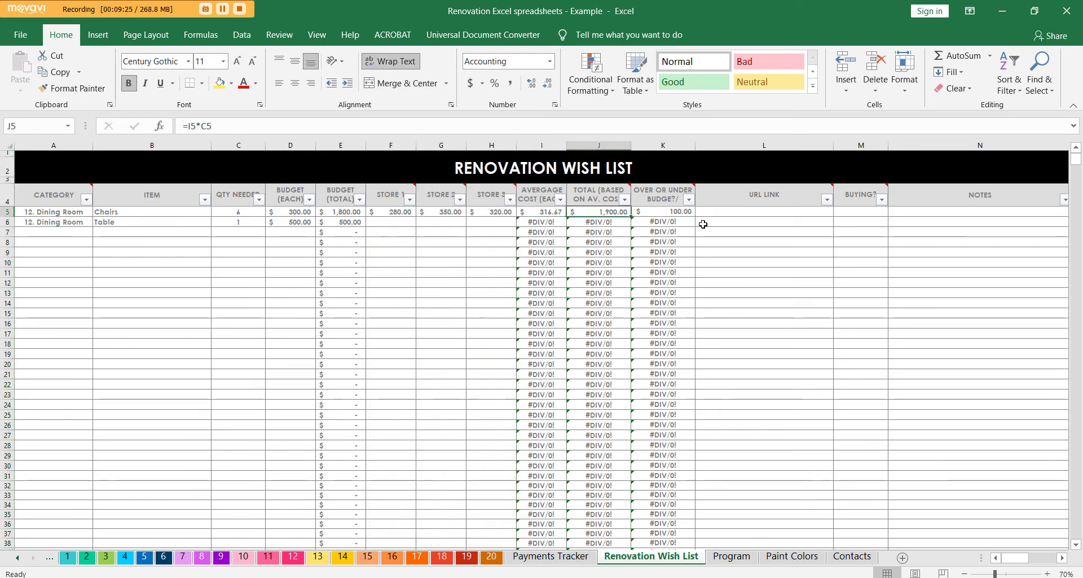
click(678, 213)
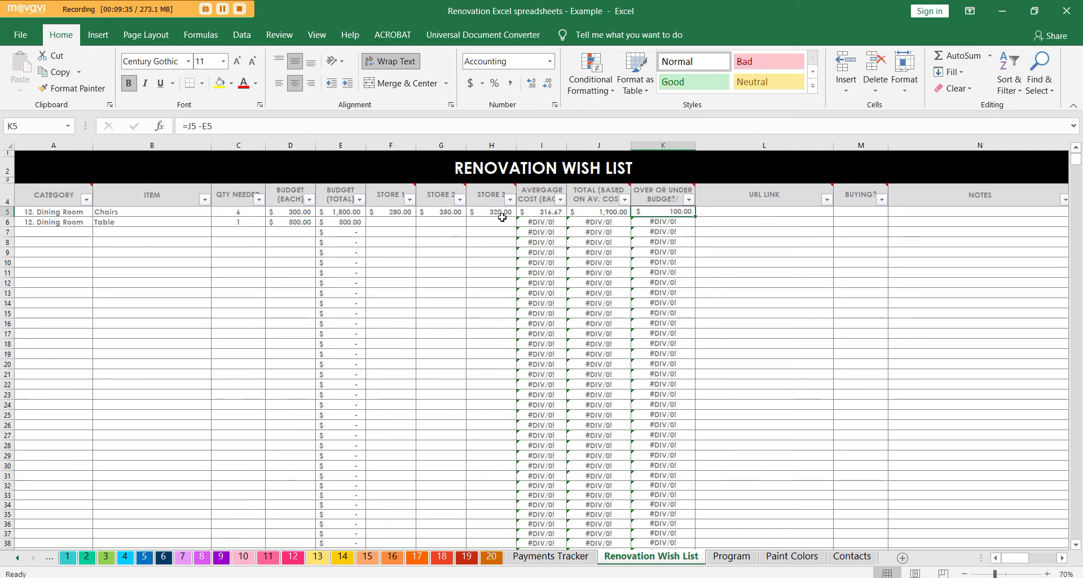
click(384, 198)
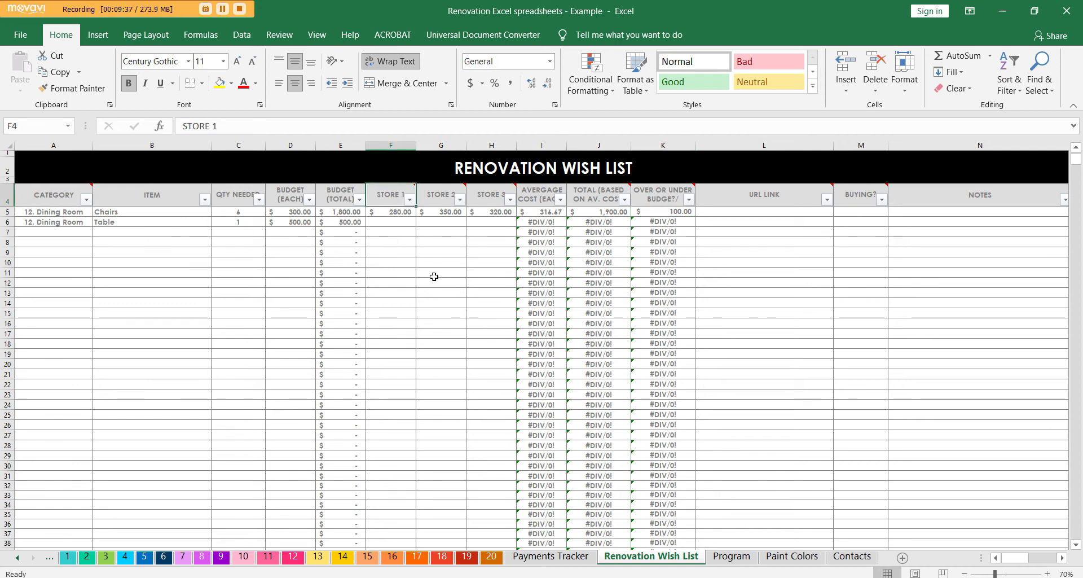
Step: Try renaming the STORE 1 and STORE 2 price column headers to AMART and FREEDOM, restoring the original headers
text(AMART)
key(Return)
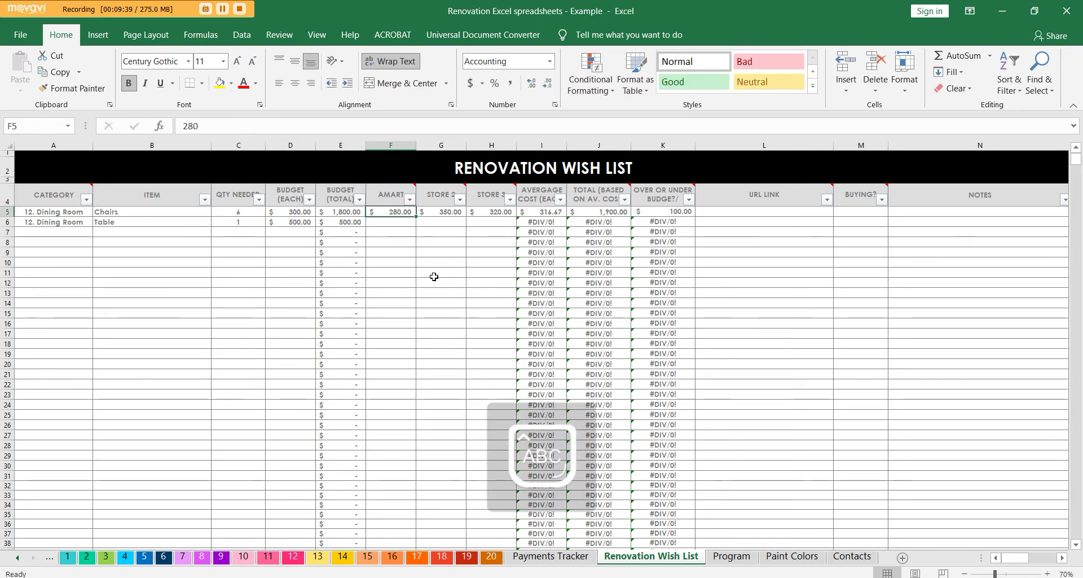
click(437, 192)
text(FREEDOM)
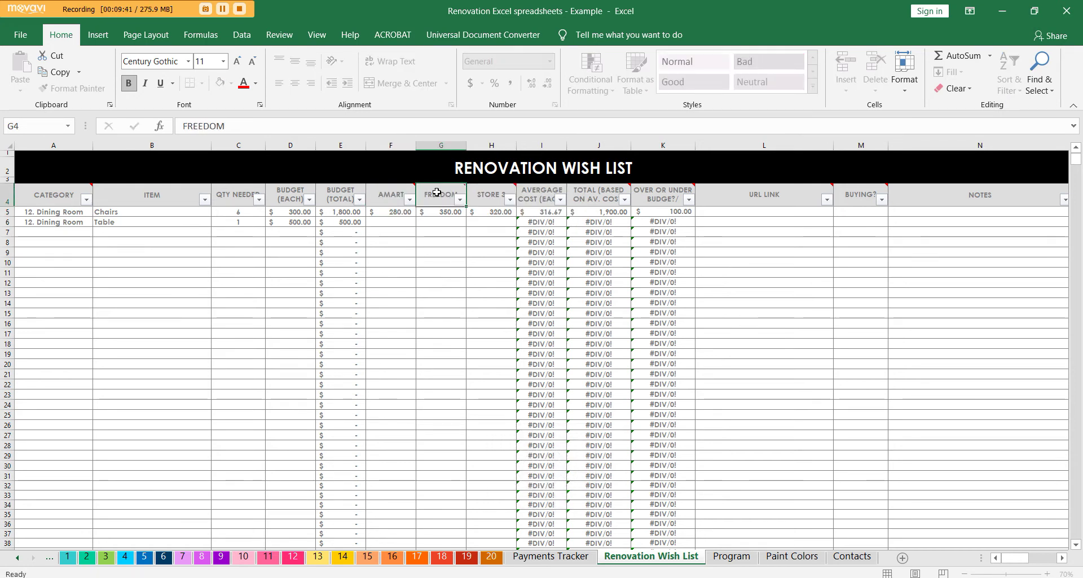
key(Escape)
key(ctrl+z)
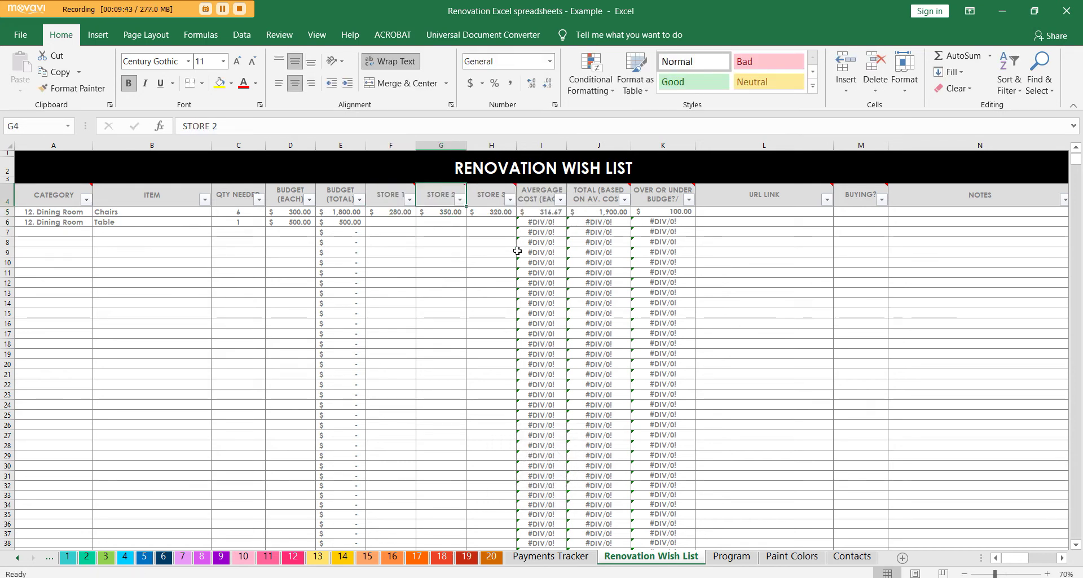
click(484, 197)
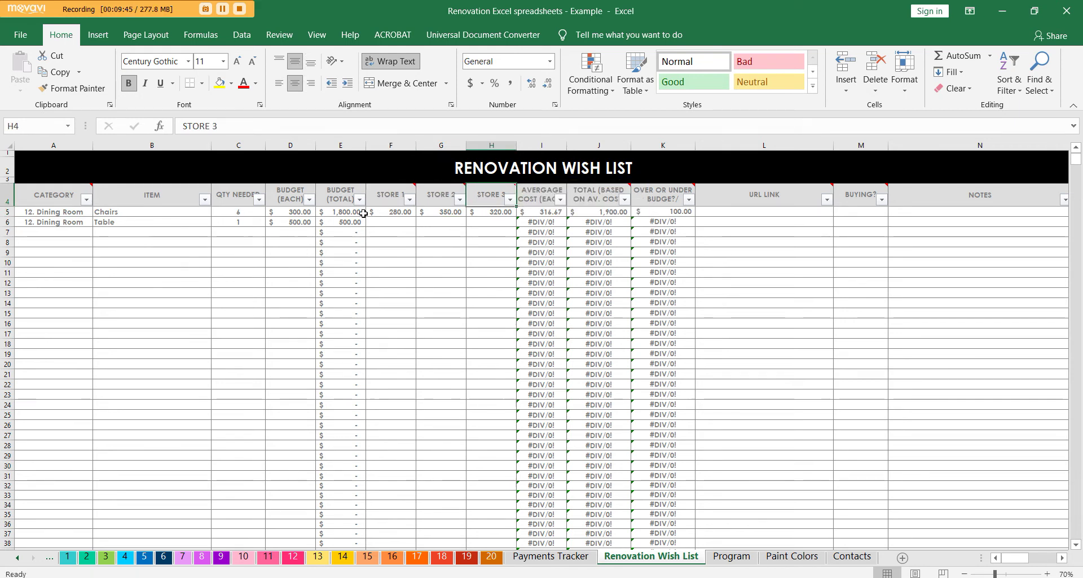
Step: Enter the sample text "TYPE" and "type" on two lines in the Chairs row's URL link cell
click(773, 214)
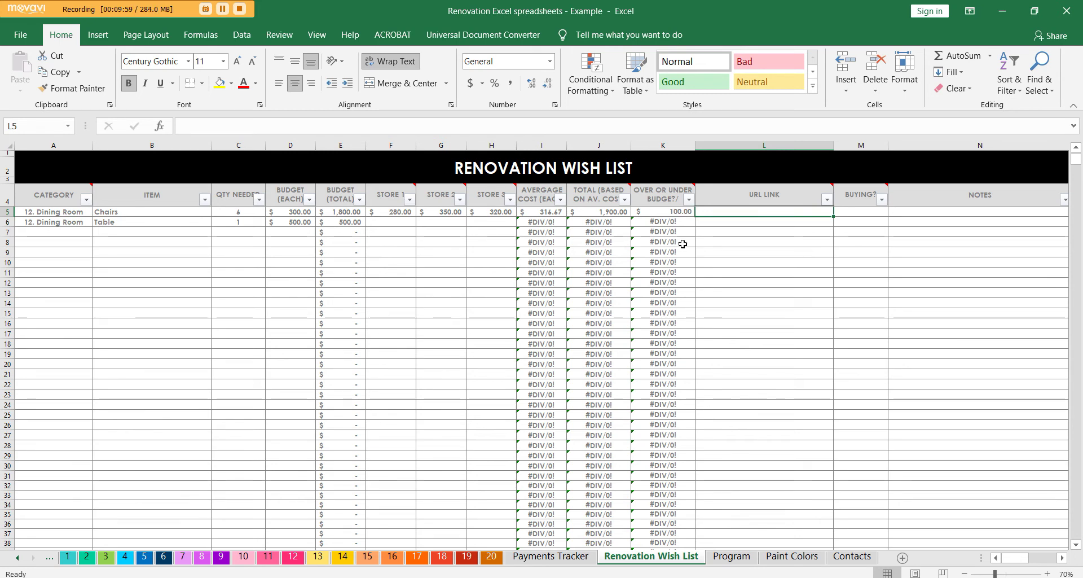
drag(755, 261, 841, 273)
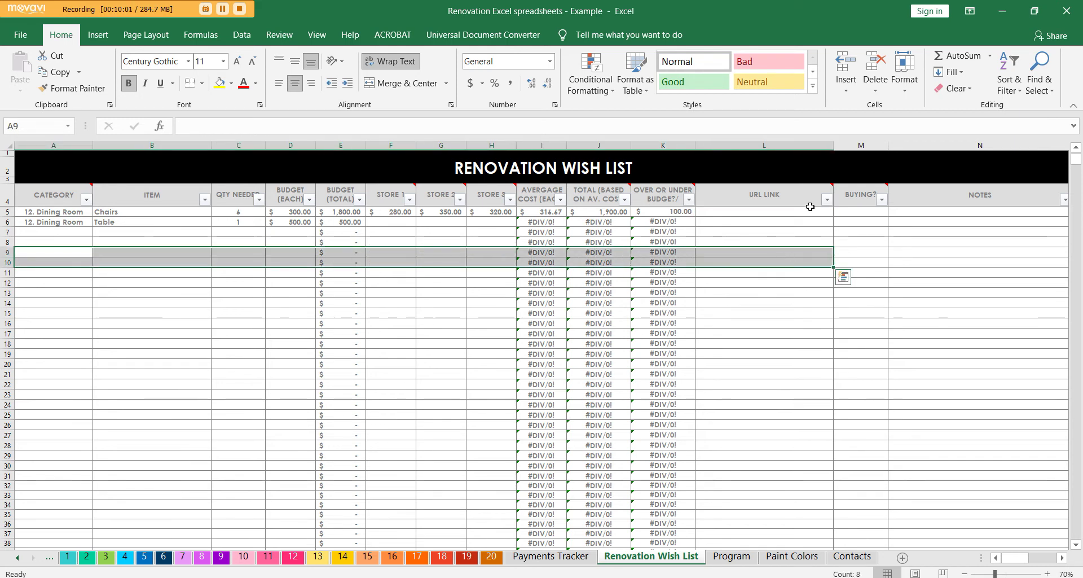
click(812, 202)
click(812, 211)
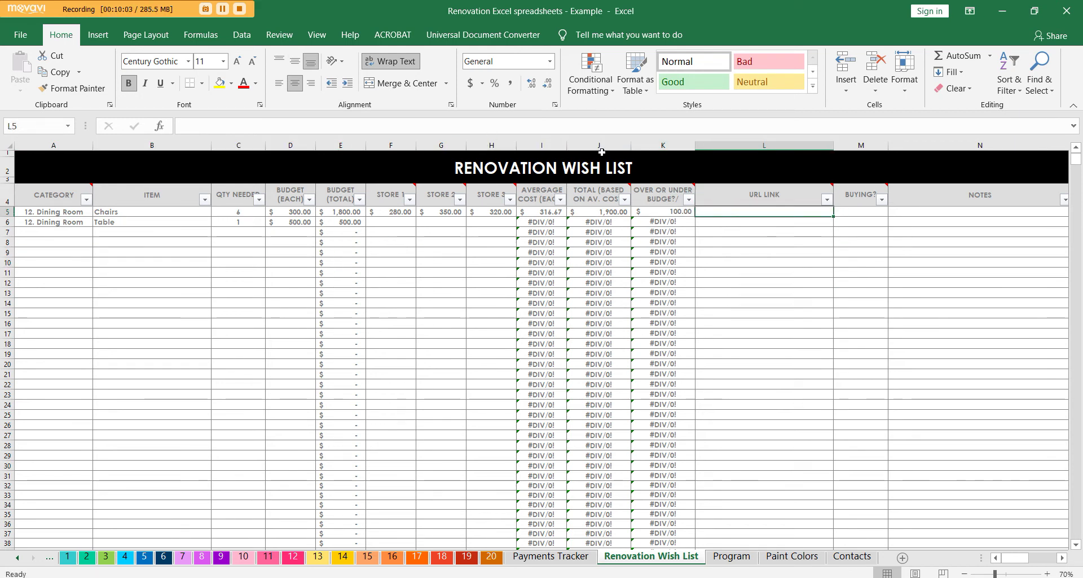
click(682, 127)
text(TYPE)
key(Caps_Lock)
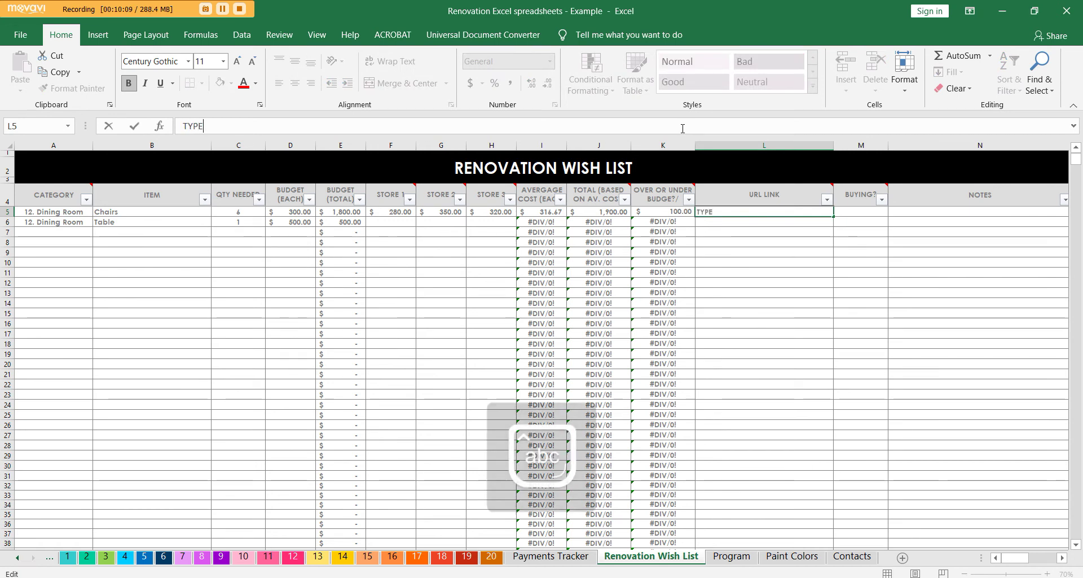
key(BackSpace)
key(BackSpace)
key(BackSpace)
key(BackSpace)
text(type)
key(Return)
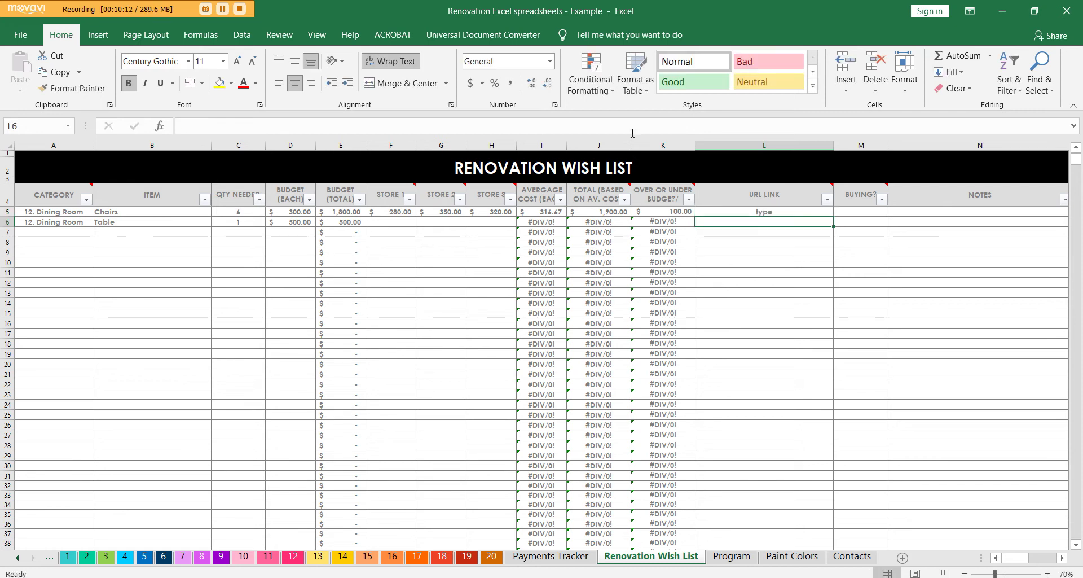
Step: Increase the height of the Chairs row and clear the sample text from its URL link cell
double_click(8, 217)
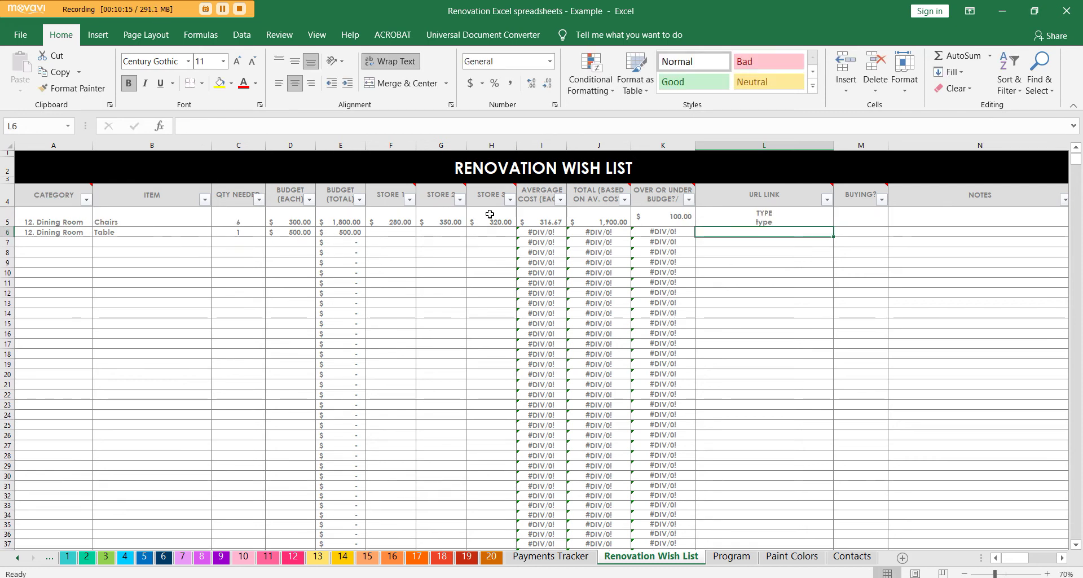
drag(6, 228, 7, 250)
double_click(762, 244)
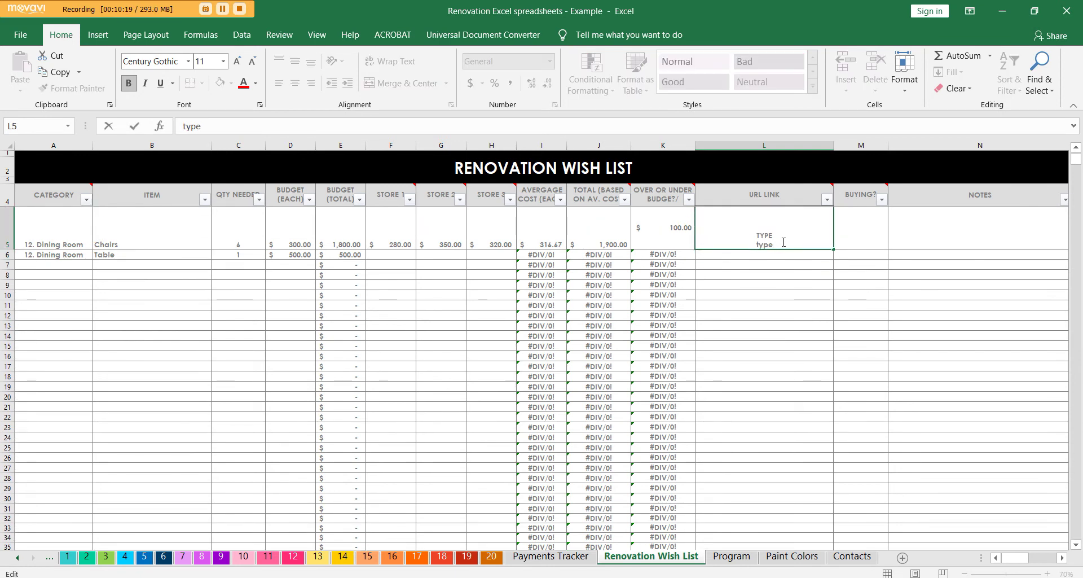
key(alt+Return)
text(type)
key(ctrl+Return)
key(Delete)
click(729, 295)
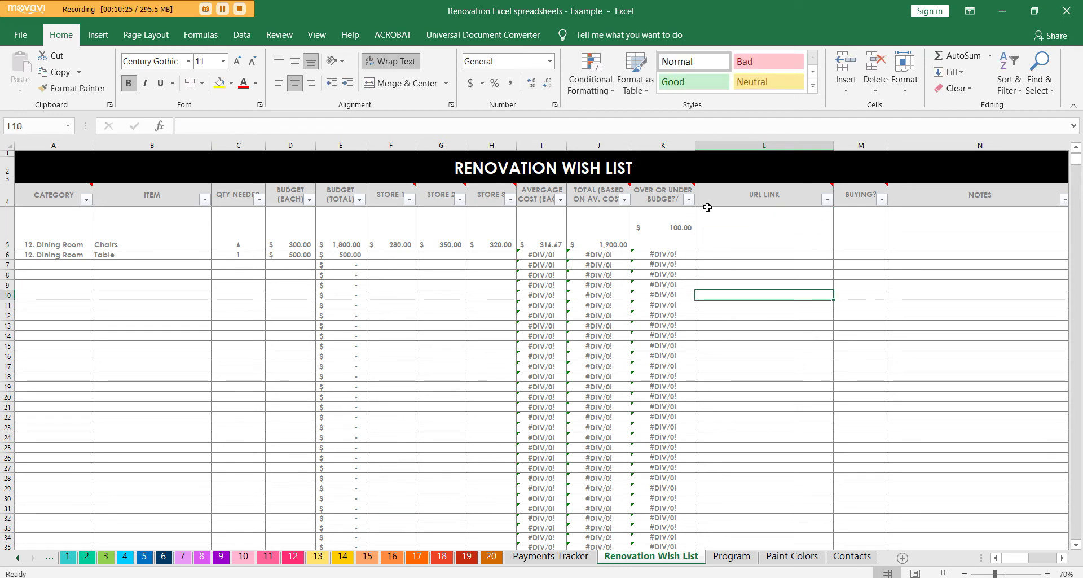
Step: Check the wish list's Buying column and examine the task rows on the Program sheet
click(862, 233)
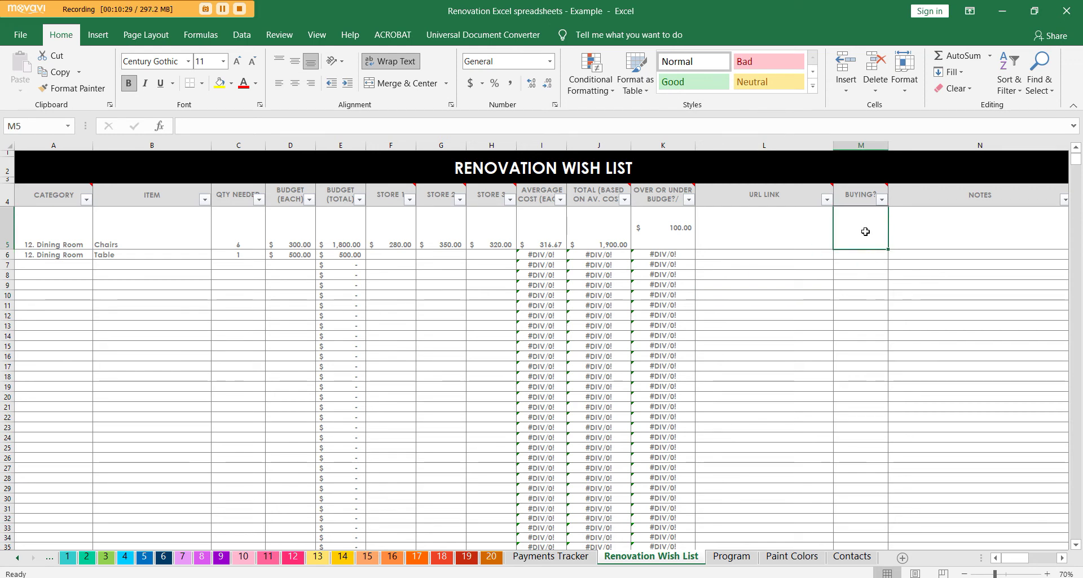
drag(1013, 557, 918, 550)
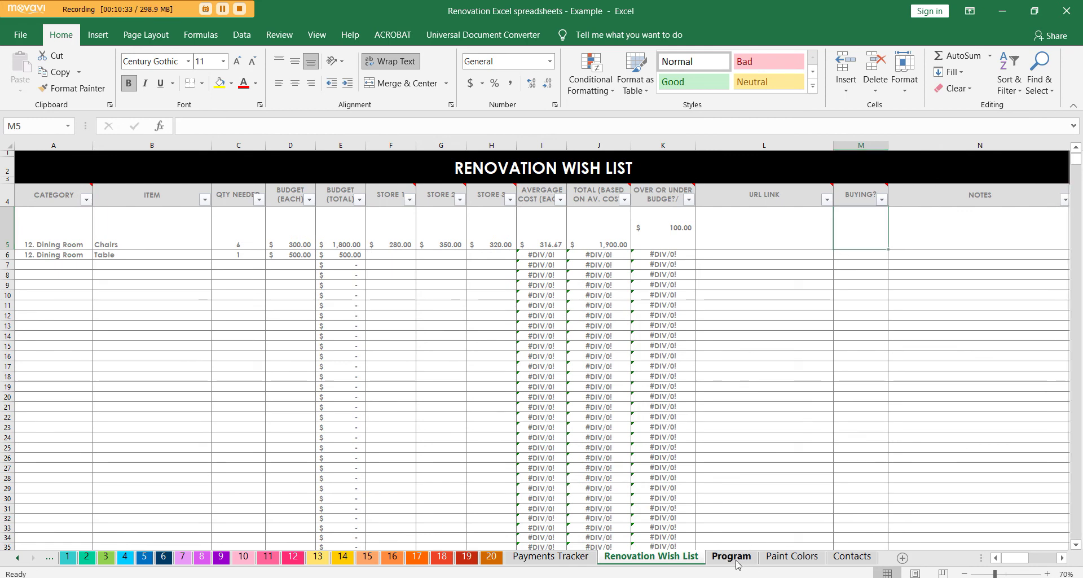
click(731, 556)
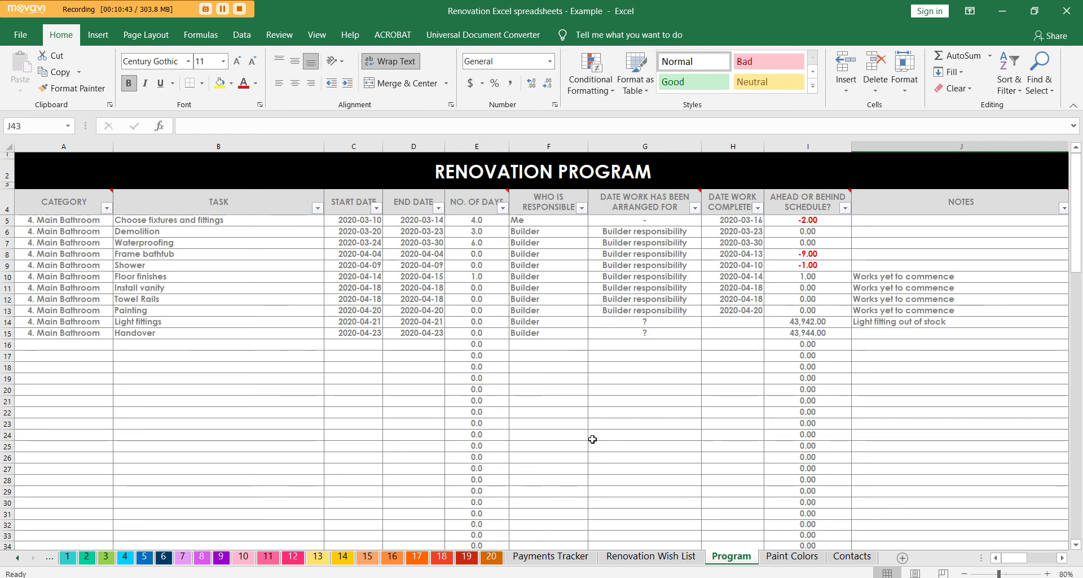
click(20, 367)
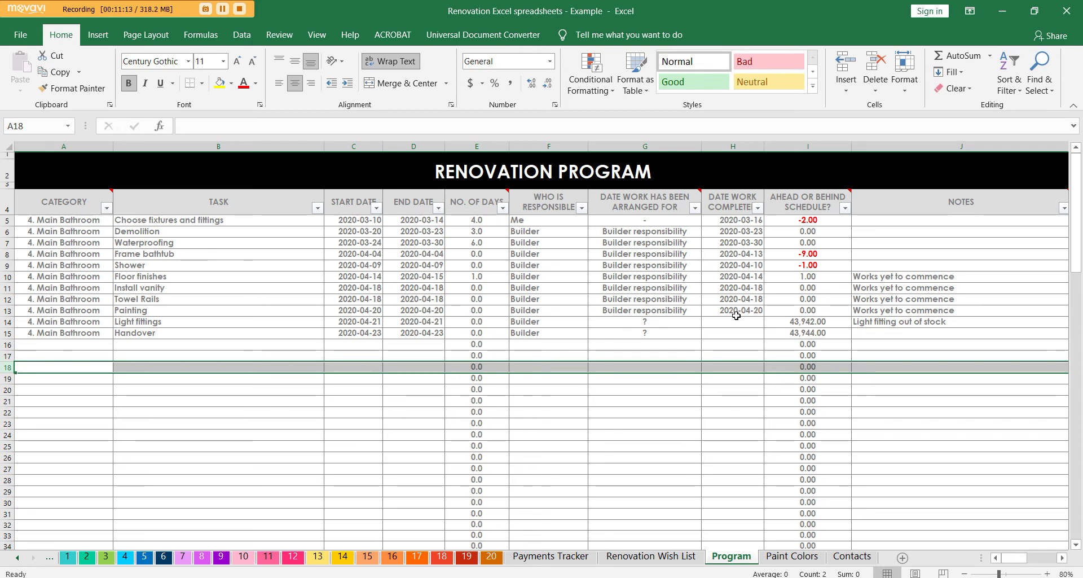
click(7, 299)
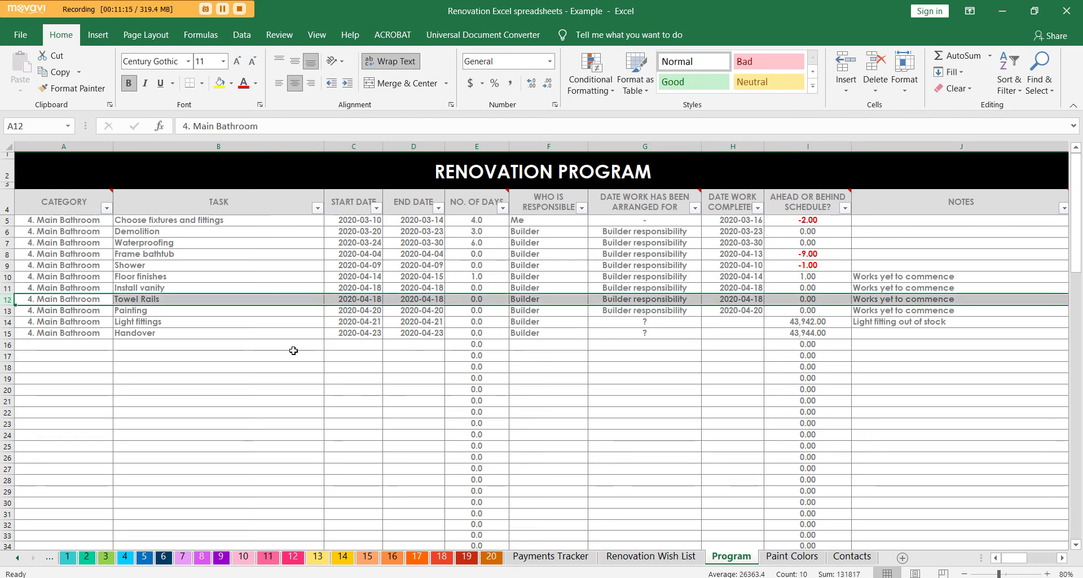
click(714, 401)
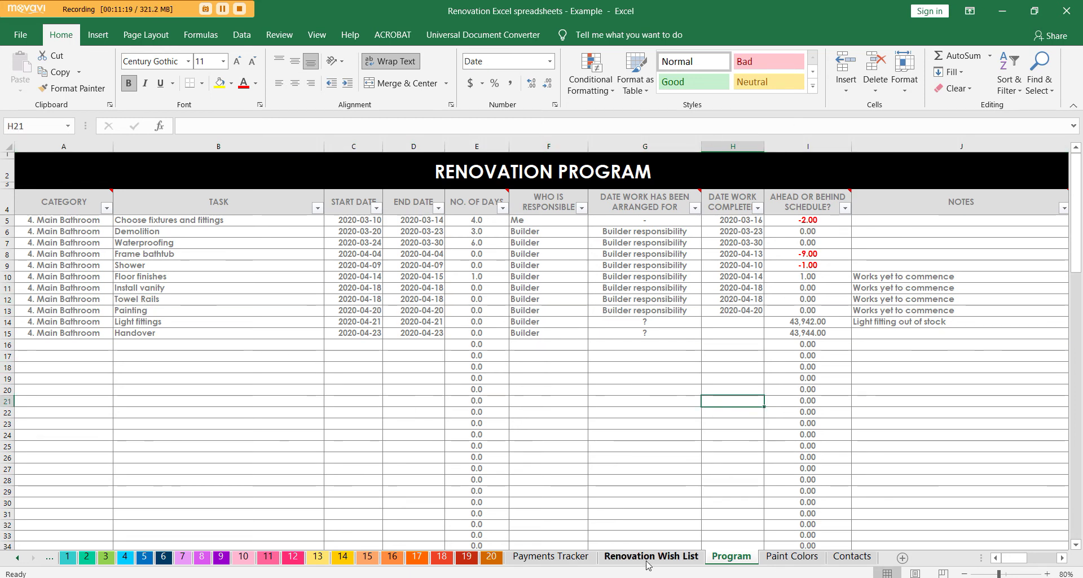
Step: Examine the Main Bathroom paint entry on the Paint Colors sheet
click(781, 557)
click(437, 382)
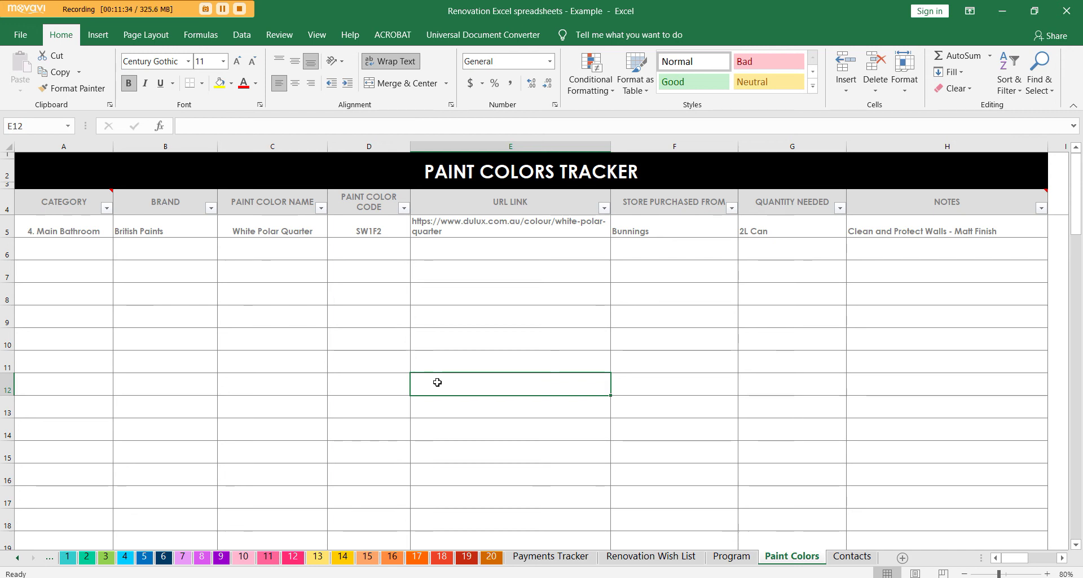
click(7, 226)
click(342, 338)
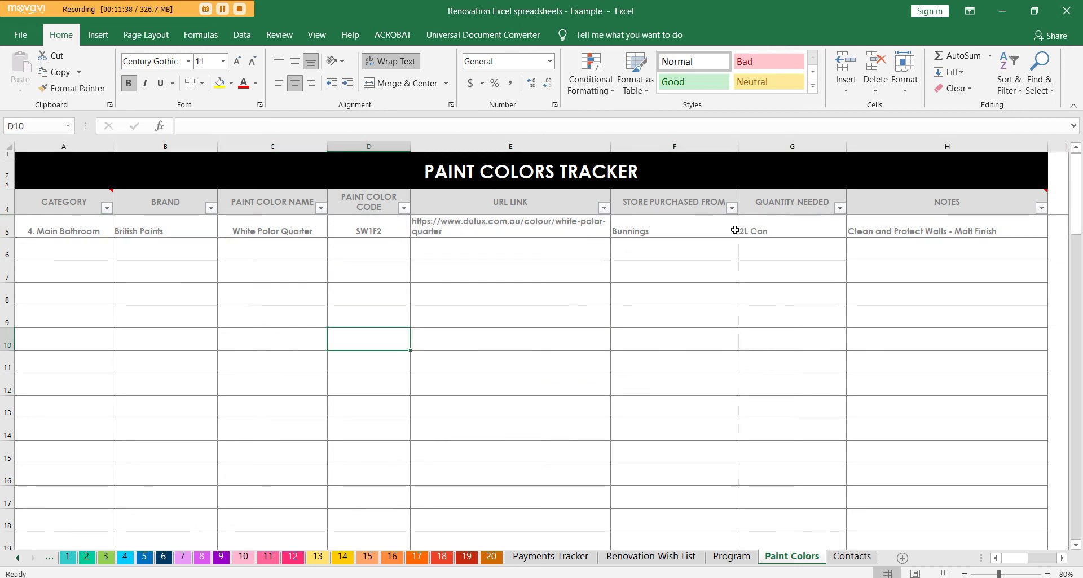
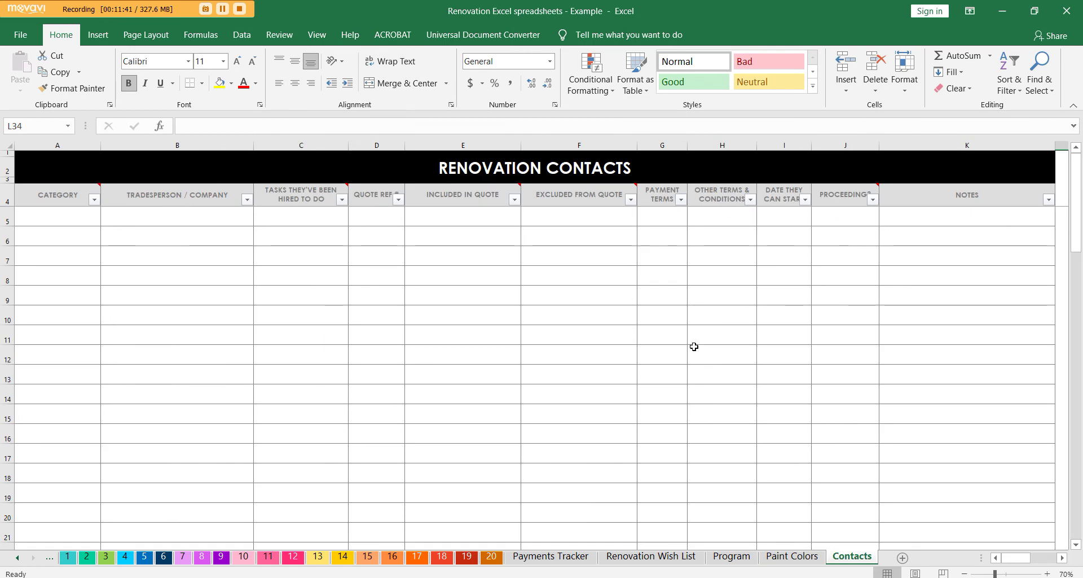
Step: On the Contacts sheet, examine the columns from category and tradesperson through to the quote's inclusions and exclusions
click(619, 288)
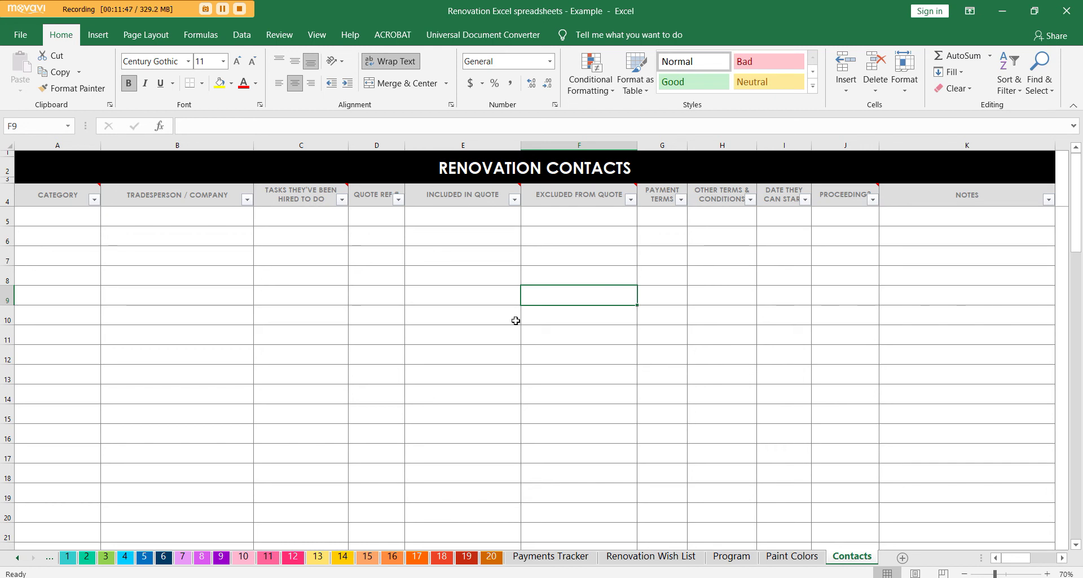
drag(81, 241, 305, 271)
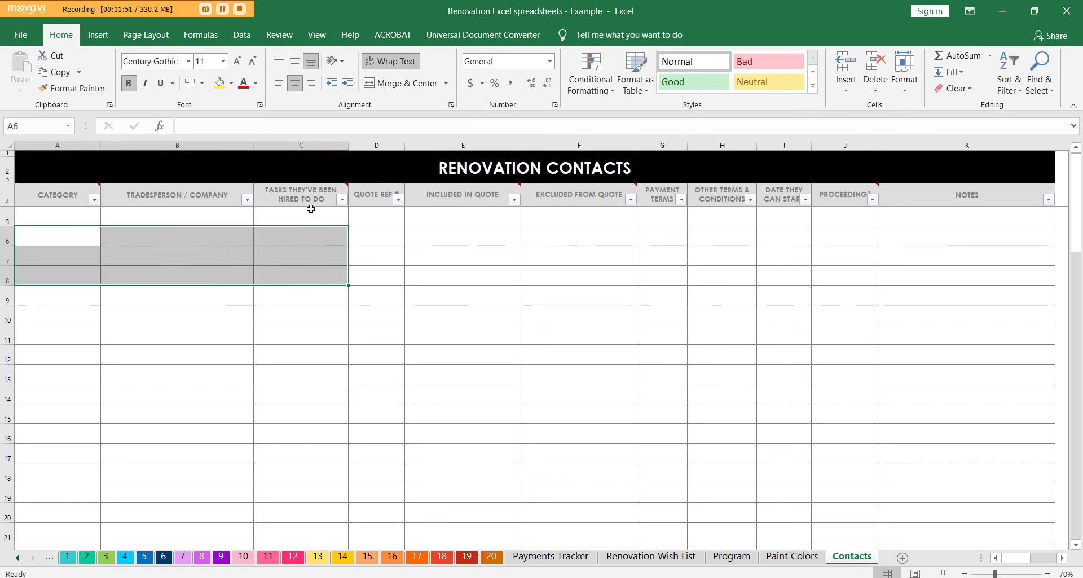
click(325, 237)
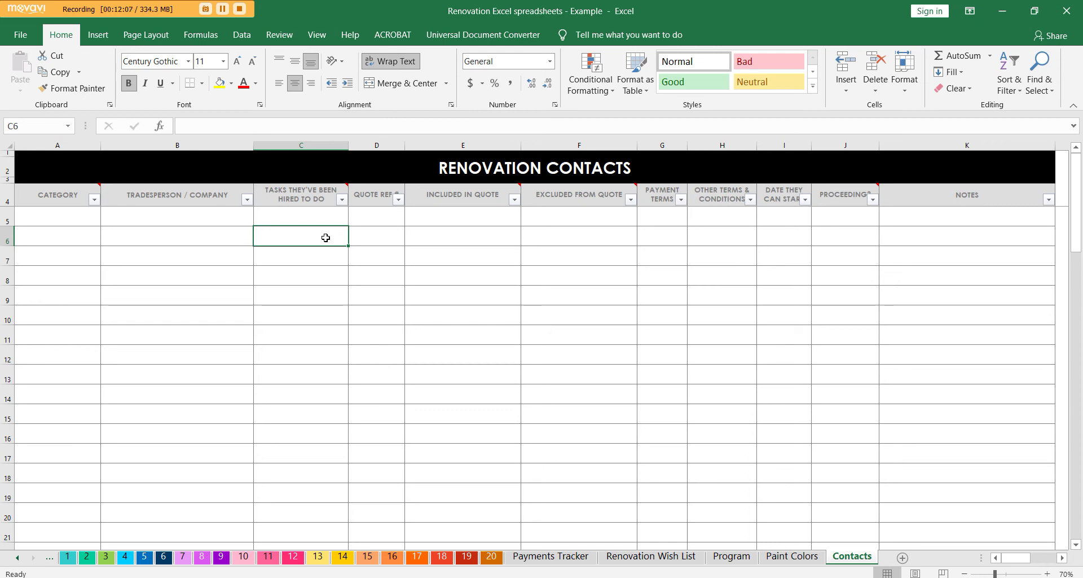
click(376, 236)
click(497, 238)
click(561, 236)
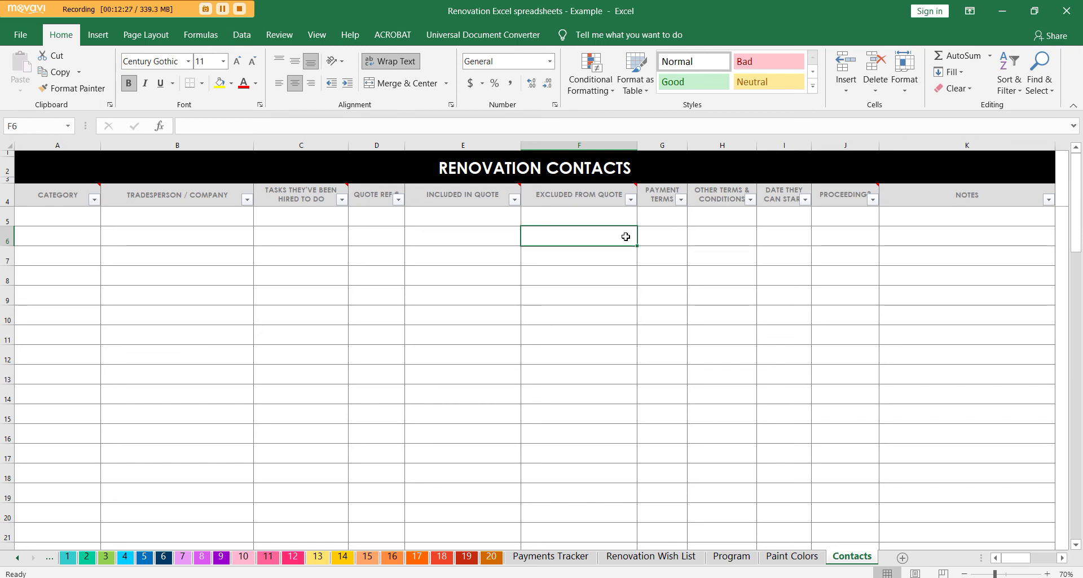
click(490, 151)
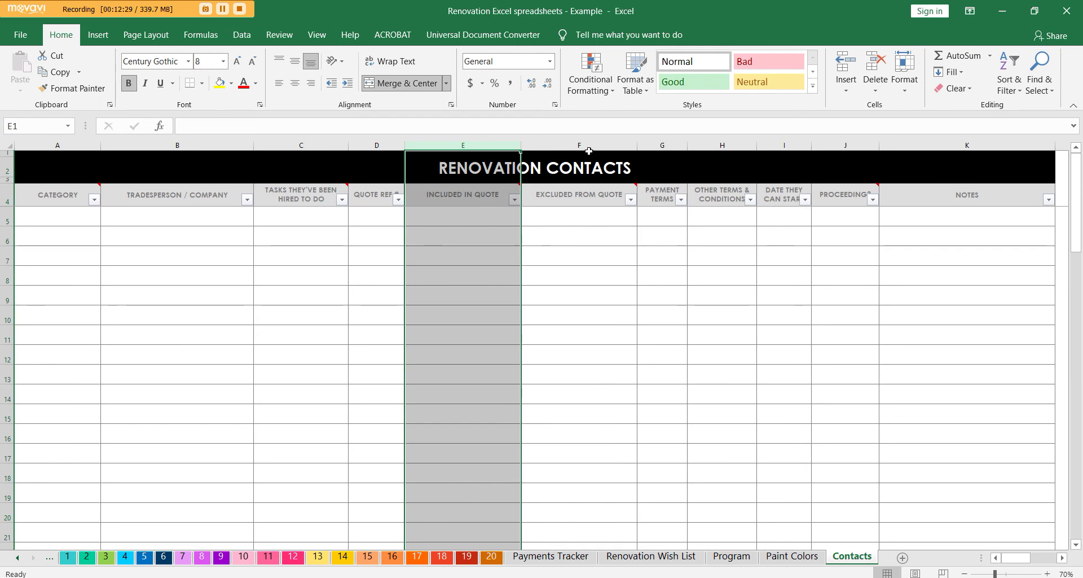
click(589, 151)
click(591, 239)
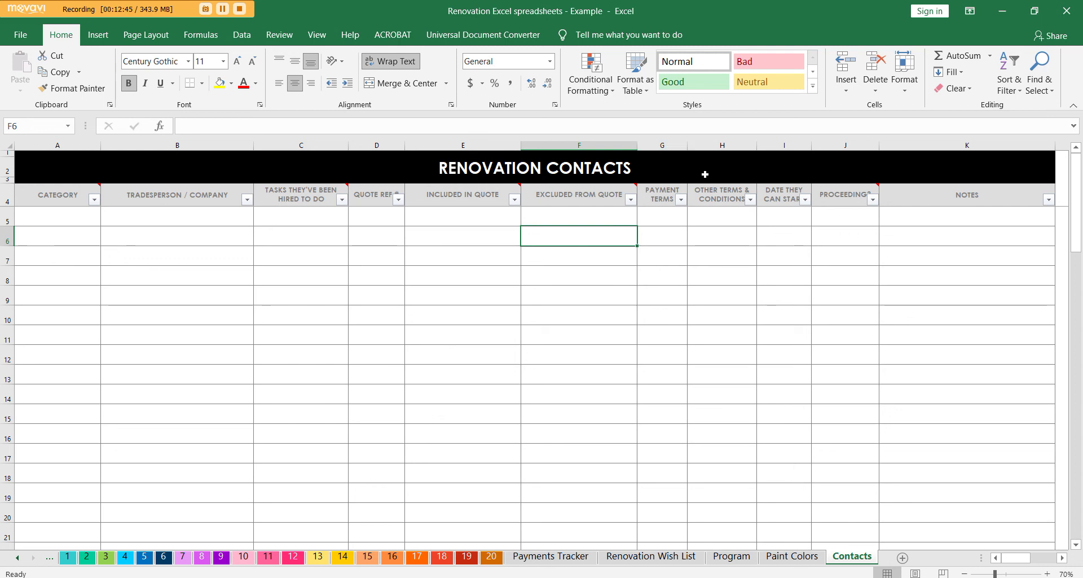
Step: Examine the contacts table's payment terms, start date and proceeding columns
click(675, 233)
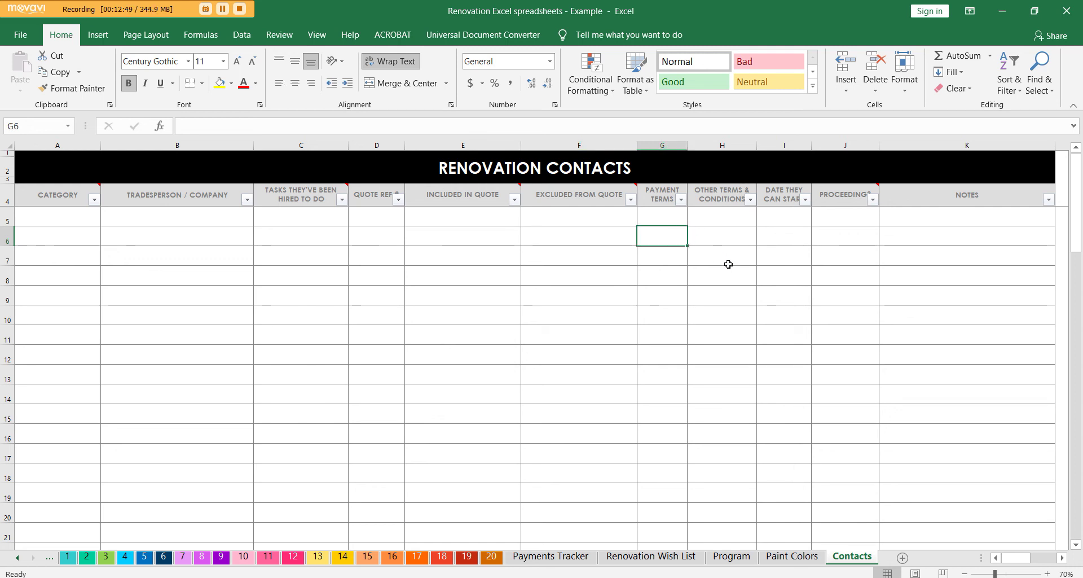
click(785, 145)
click(801, 237)
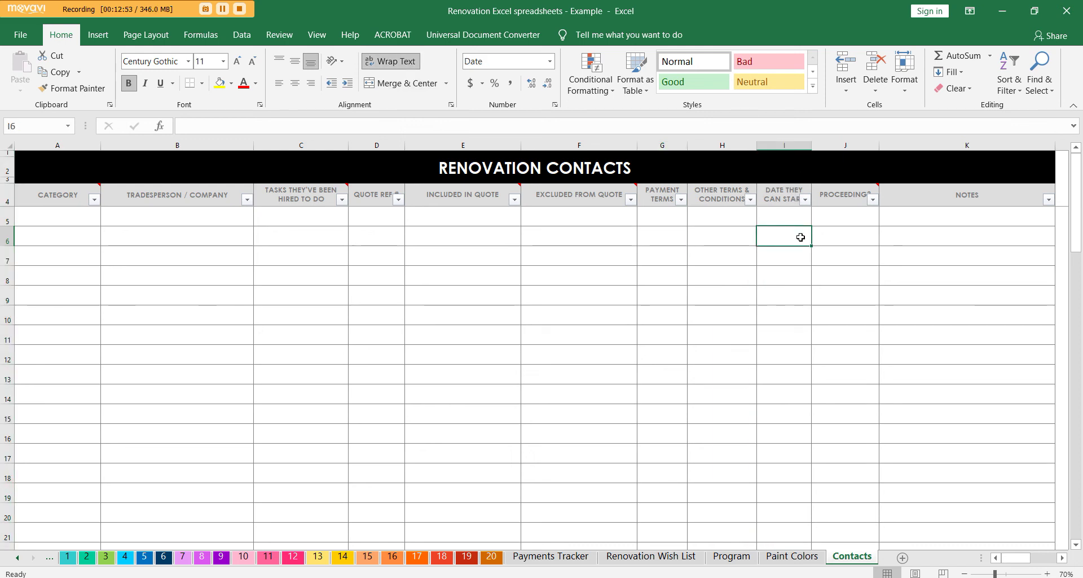
drag(48, 235, 903, 280)
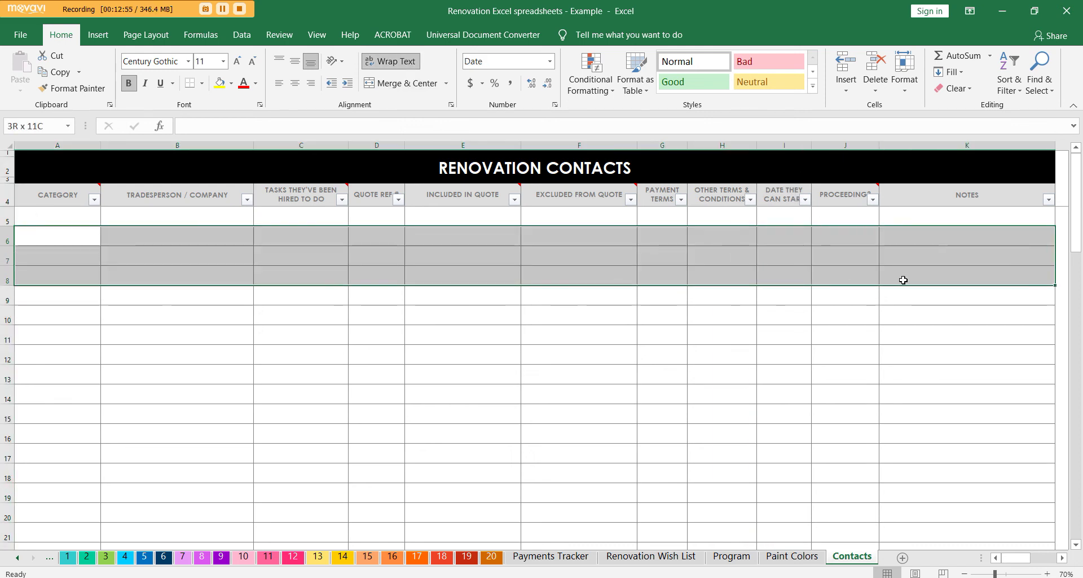
click(783, 237)
click(795, 253)
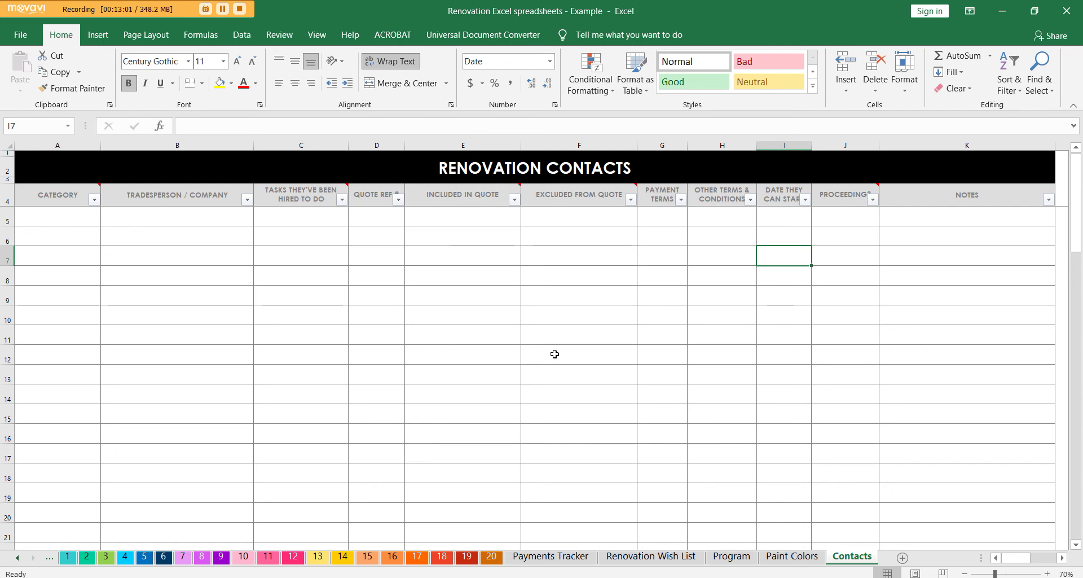
click(854, 235)
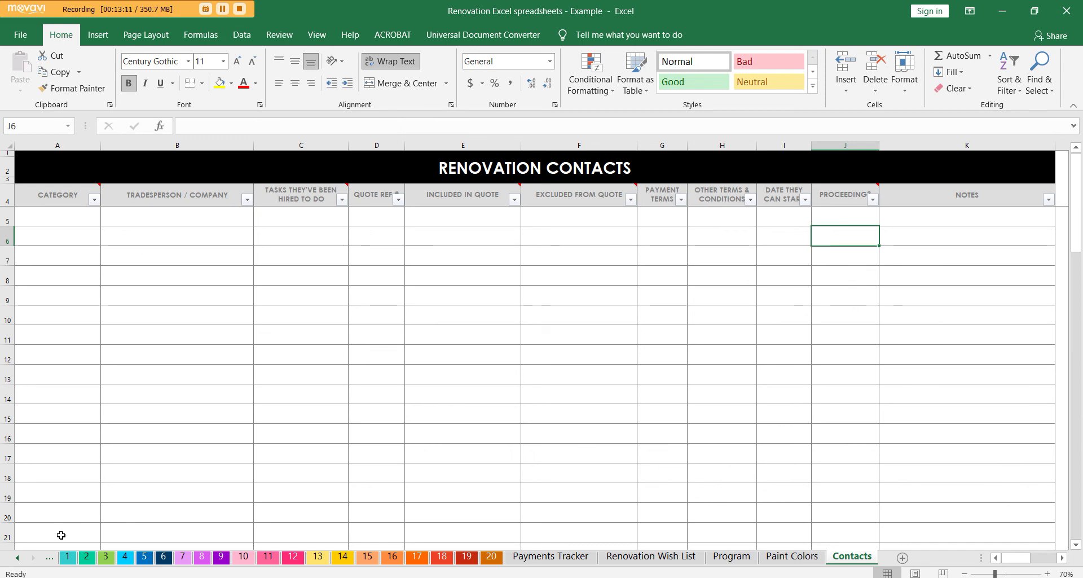
Step: Revisit the Renovation Budget - Summary sheet and return to the Contacts sheet
click(17, 558)
click(17, 558)
click(197, 557)
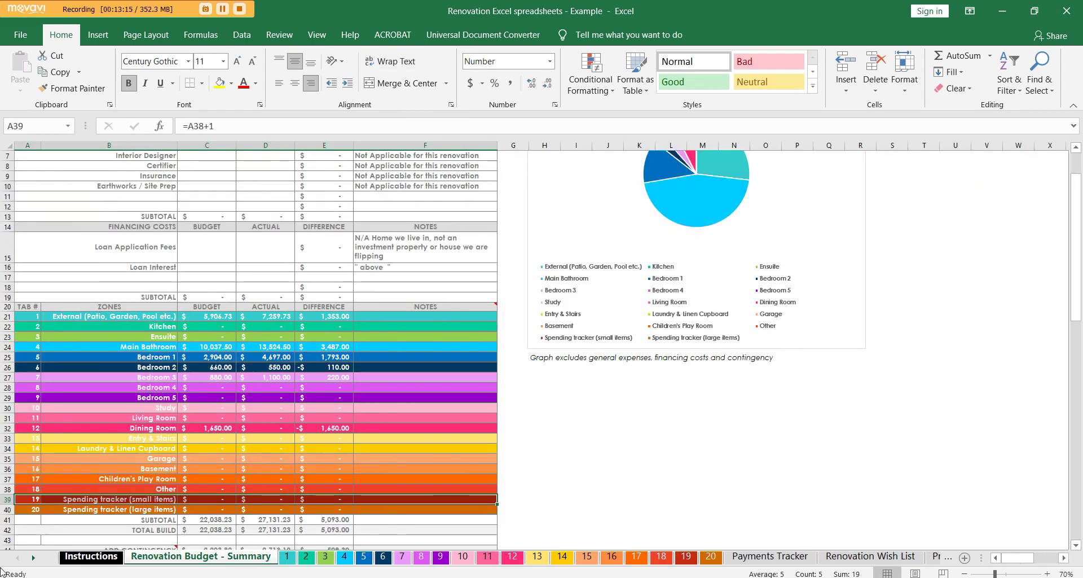
click(34, 558)
click(33, 558)
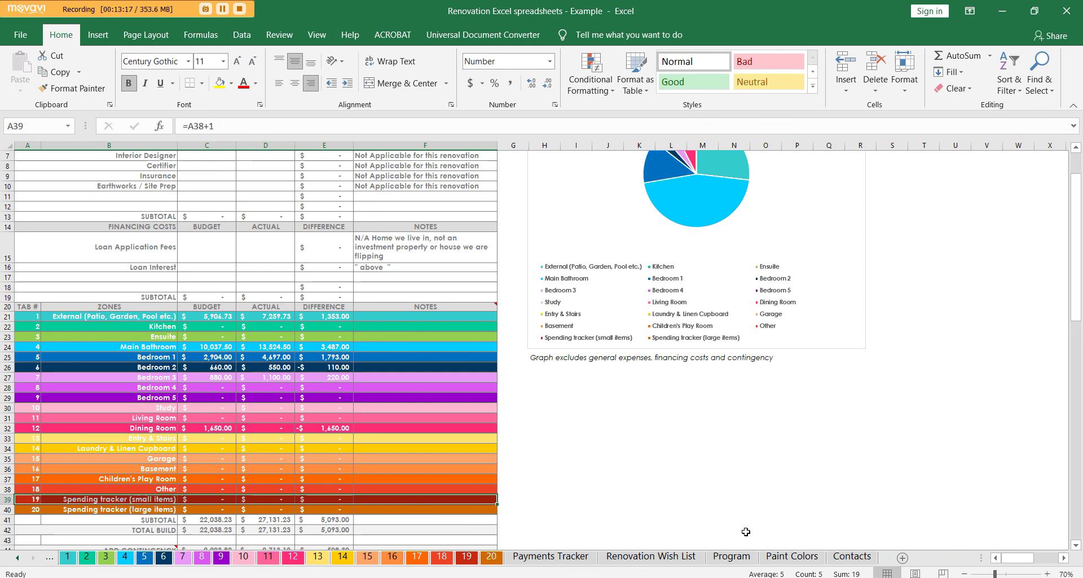
click(849, 557)
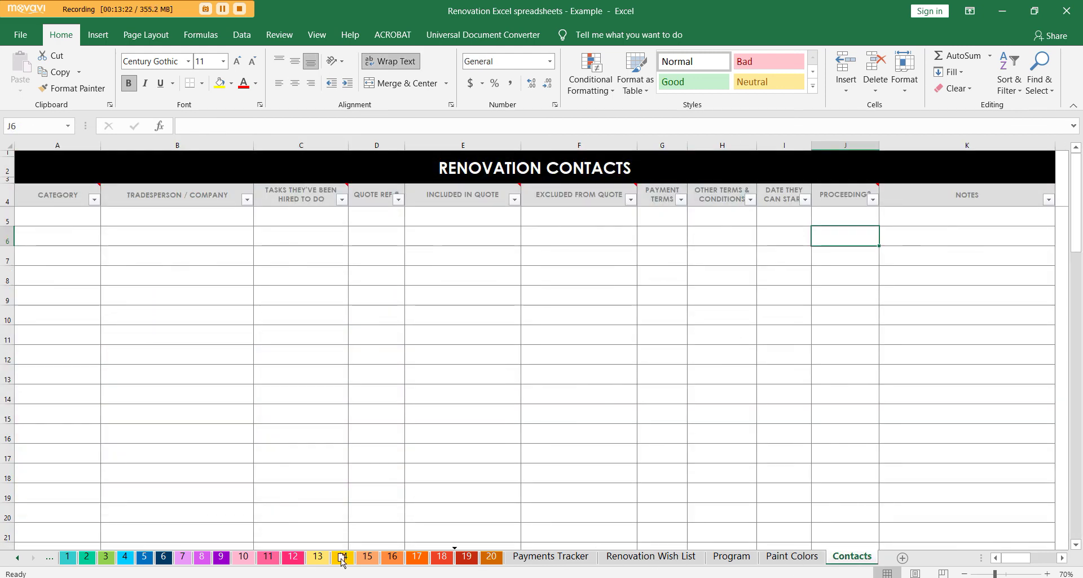
Step: Move the Contacts sheet so it sits directly after the Instructions sheet
click(17, 557)
click(18, 558)
click(17, 558)
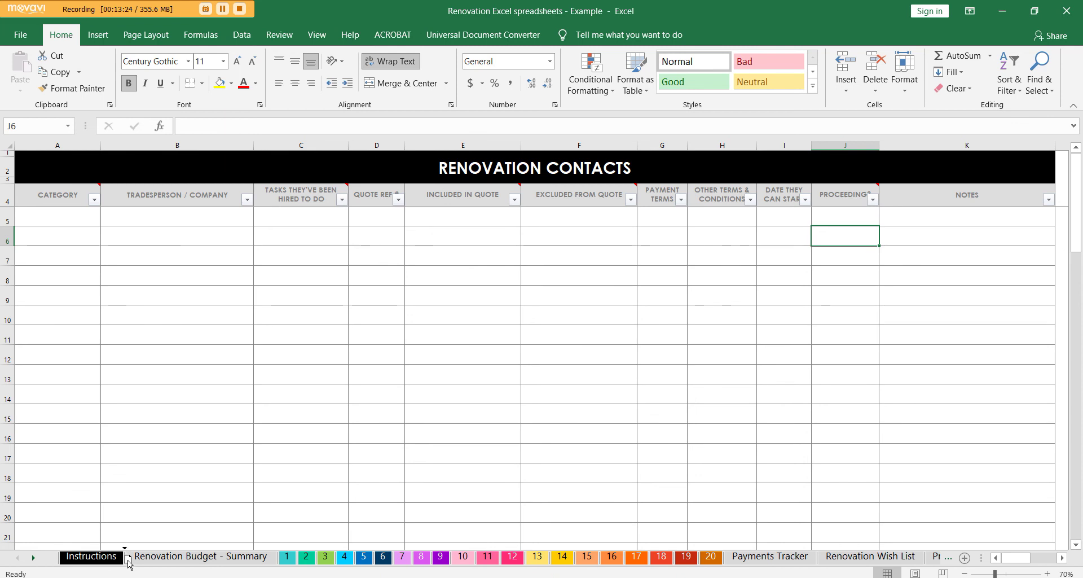
click(127, 558)
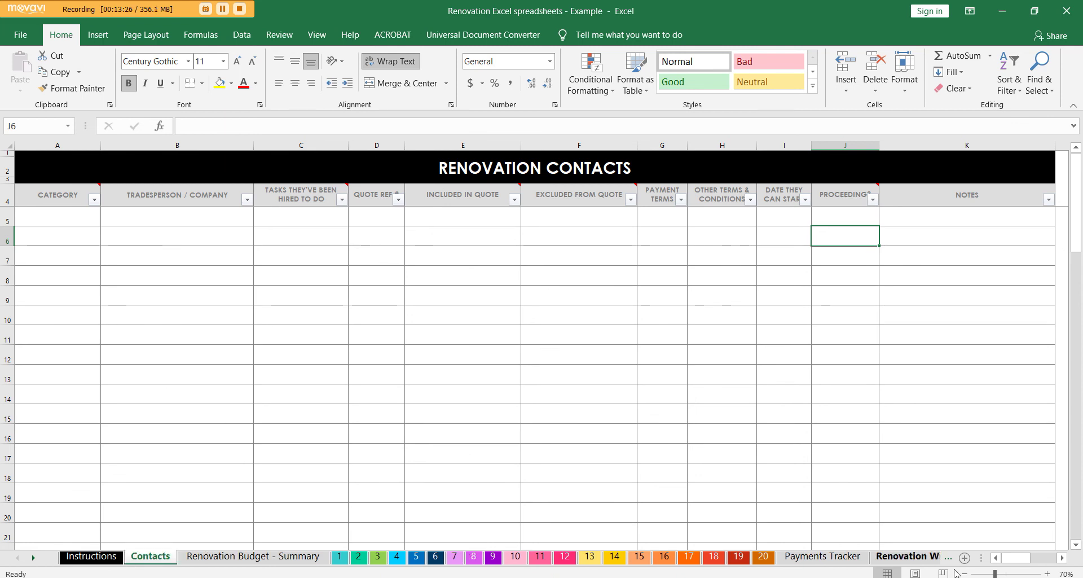
Step: Rename the Payments Tracker sheet as Pay Tracker
drag(982, 557, 991, 559)
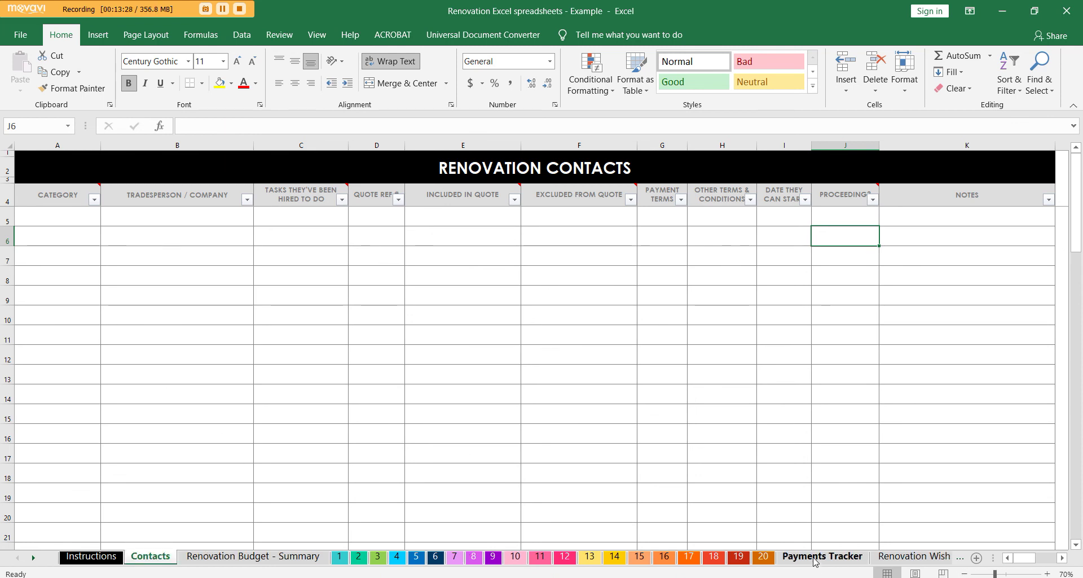
click(807, 558)
double_click(806, 557)
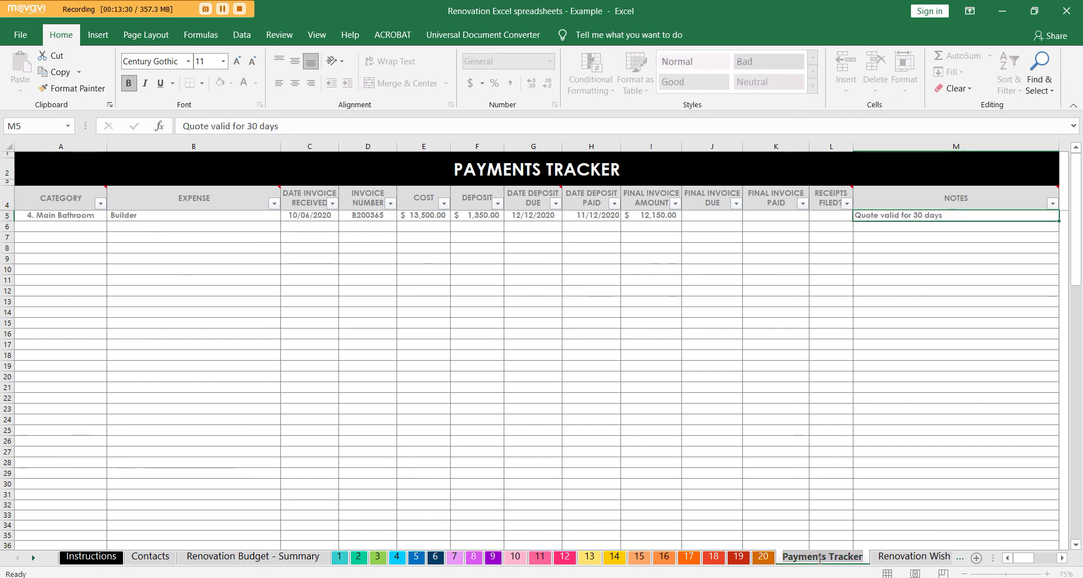
click(826, 556)
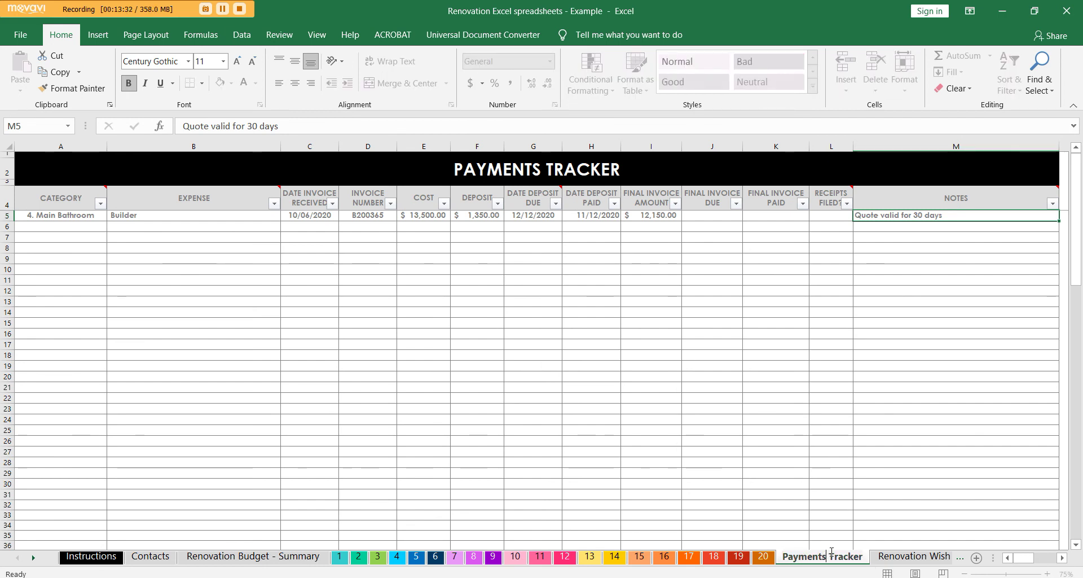
key(BackSpace)
key(BackSpace)
key(BackSpace)
key(BackSpace)
key(BackSpace)
click(829, 494)
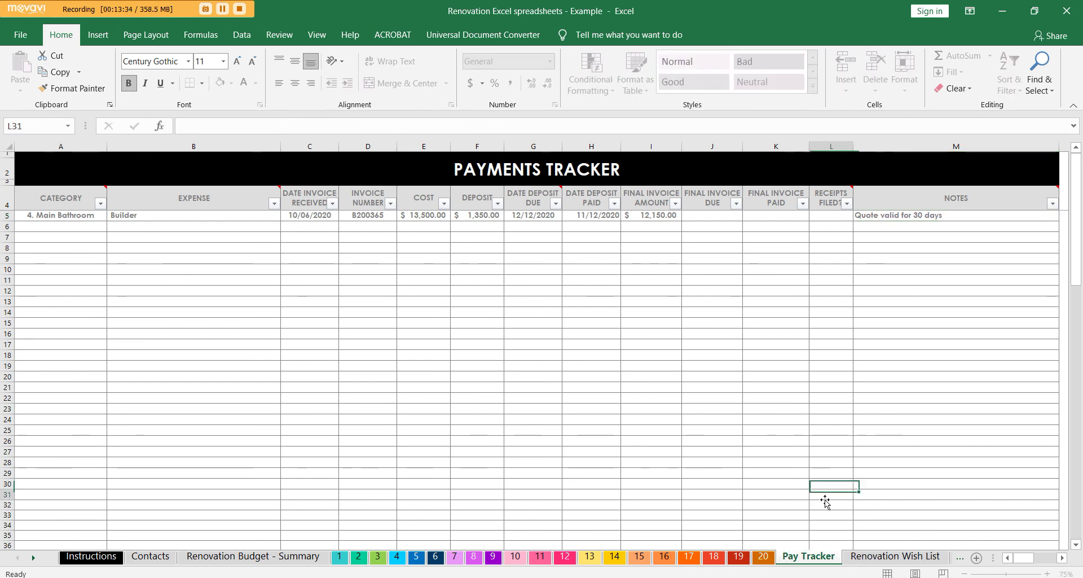
Step: Rename the Renovation Wish List sheet as Wish List
double_click(863, 556)
double_click(859, 555)
key(BackSpace)
click(896, 487)
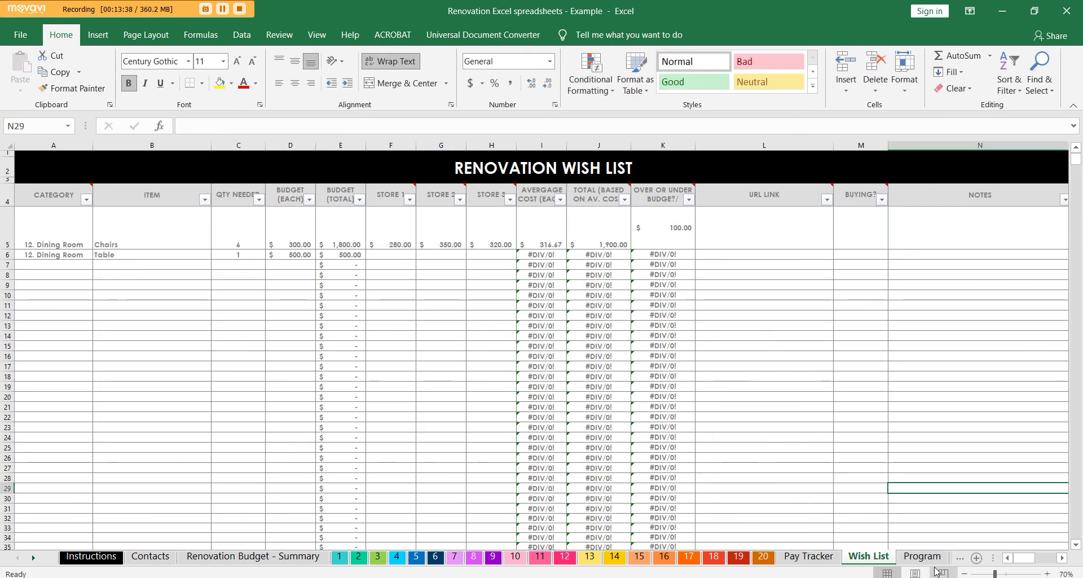
Step: View the Program sheet and review the zone budgets and spending chart on the Renovation Budget - Summary sheet
click(921, 556)
click(33, 558)
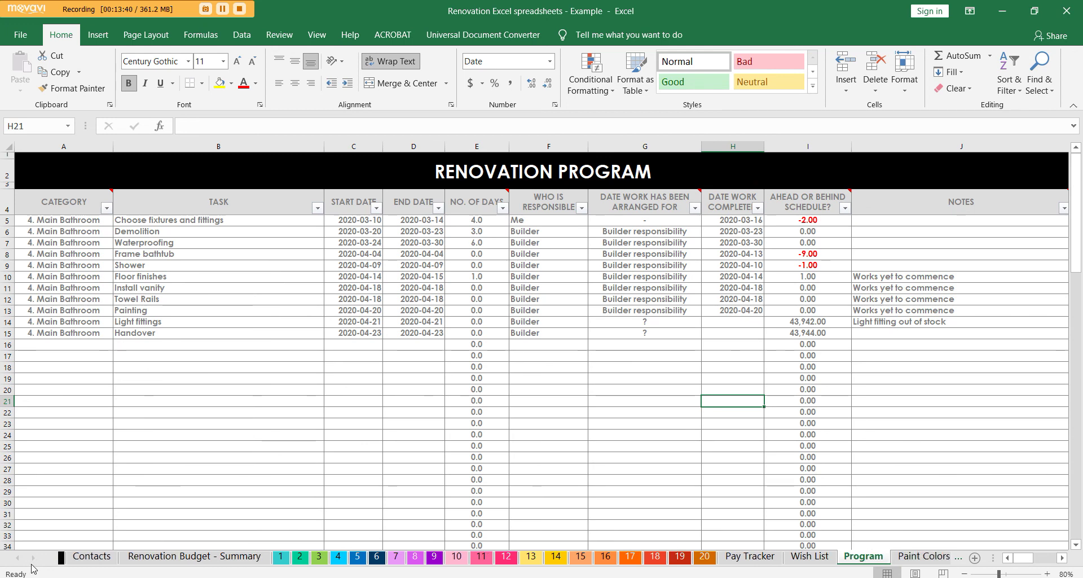
click(17, 557)
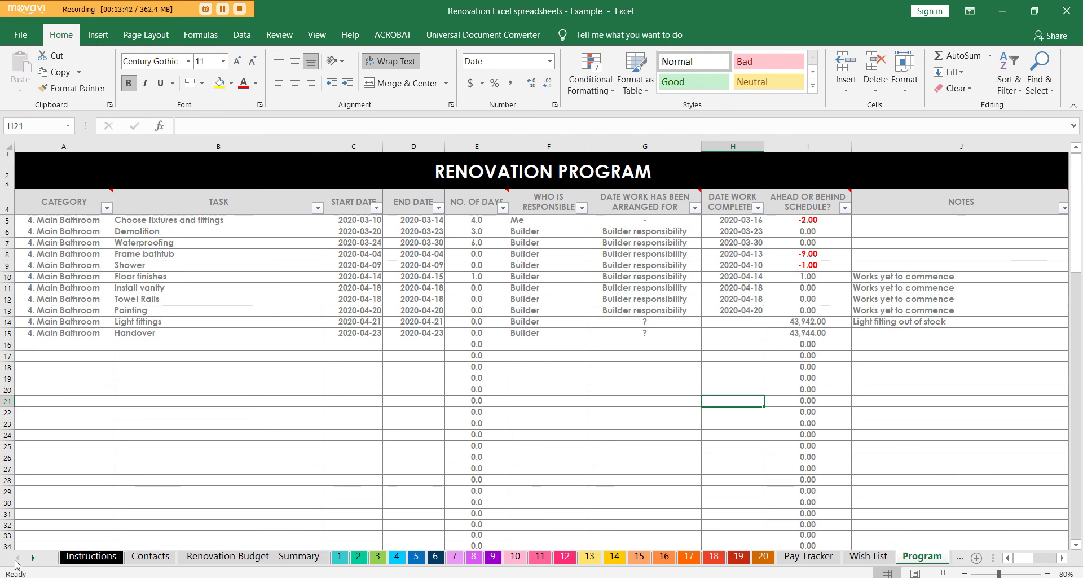
click(219, 557)
scroll(629, 425, down, 3)
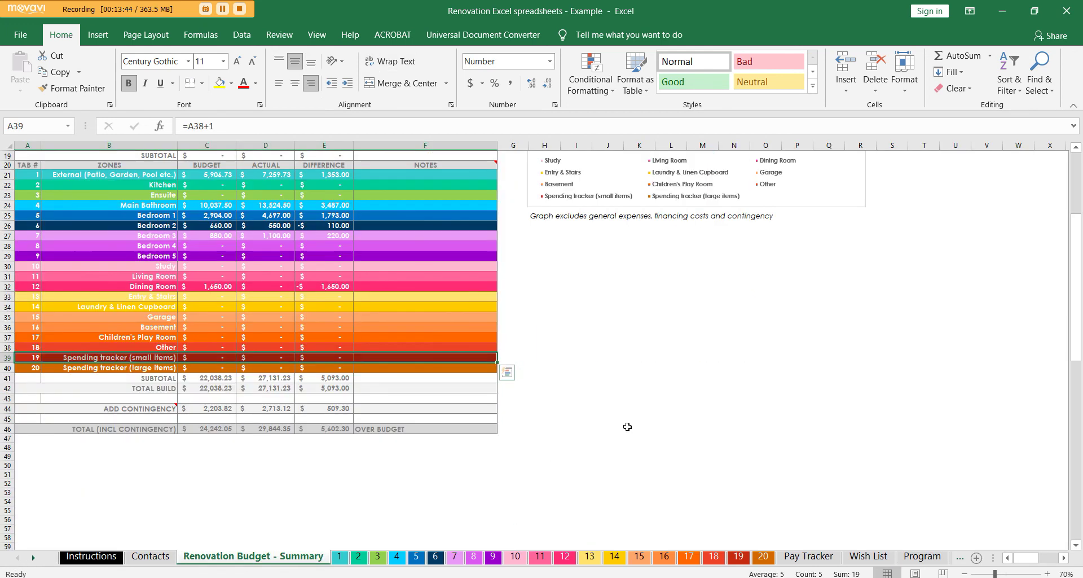
scroll(633, 418, up, 6)
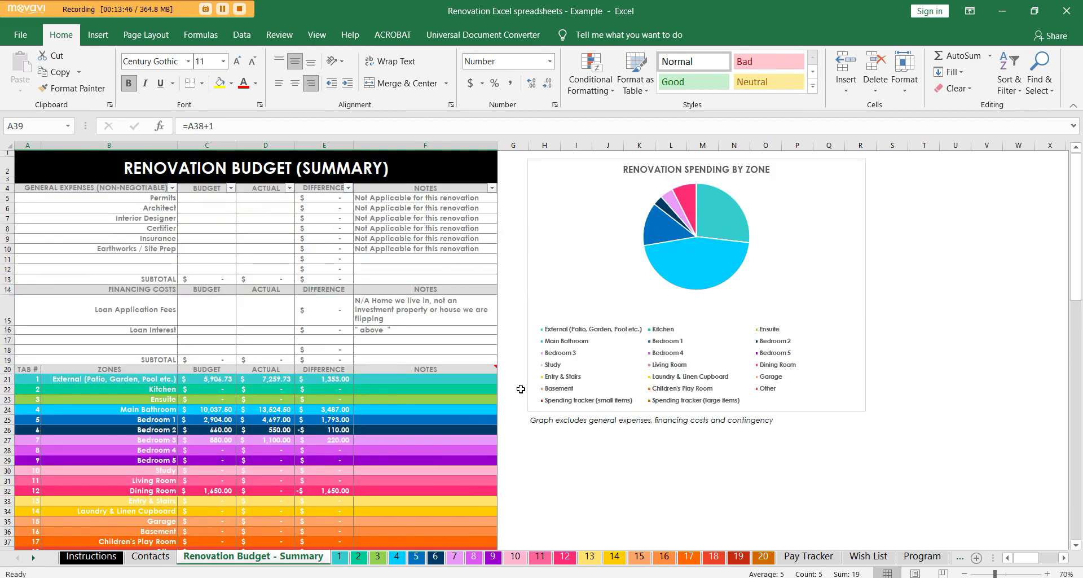
click(522, 390)
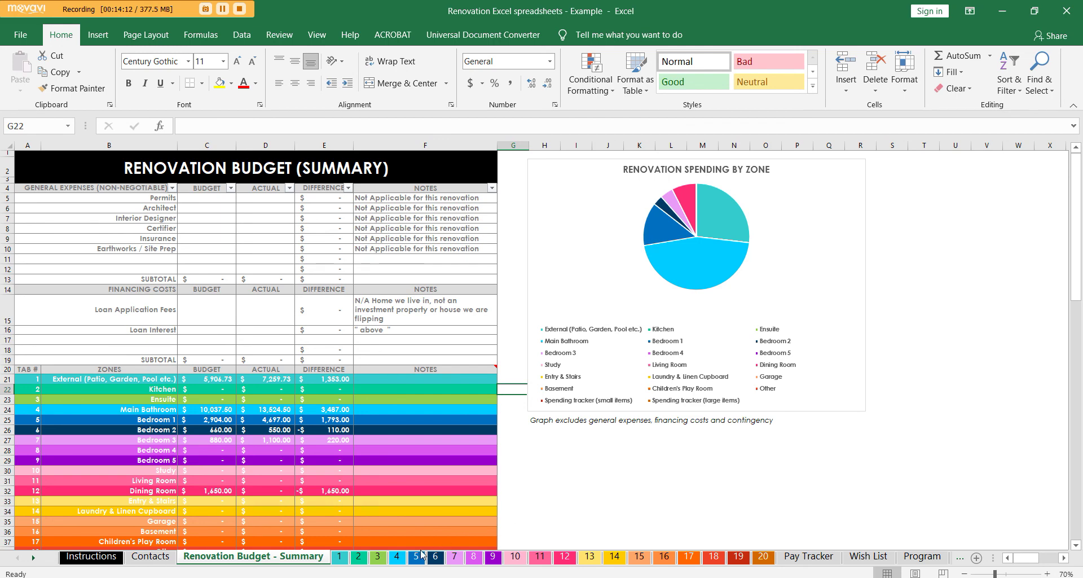
Step: Revisit zone sheets 4, 3 and 2 and return to the Renovation Budget - Summary sheet
click(397, 556)
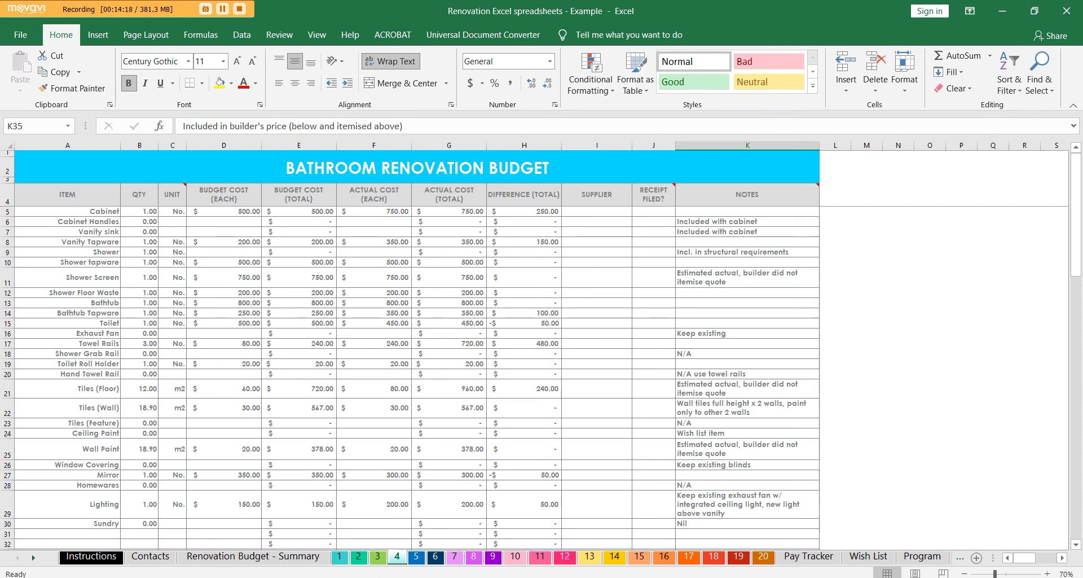
click(377, 556)
click(358, 556)
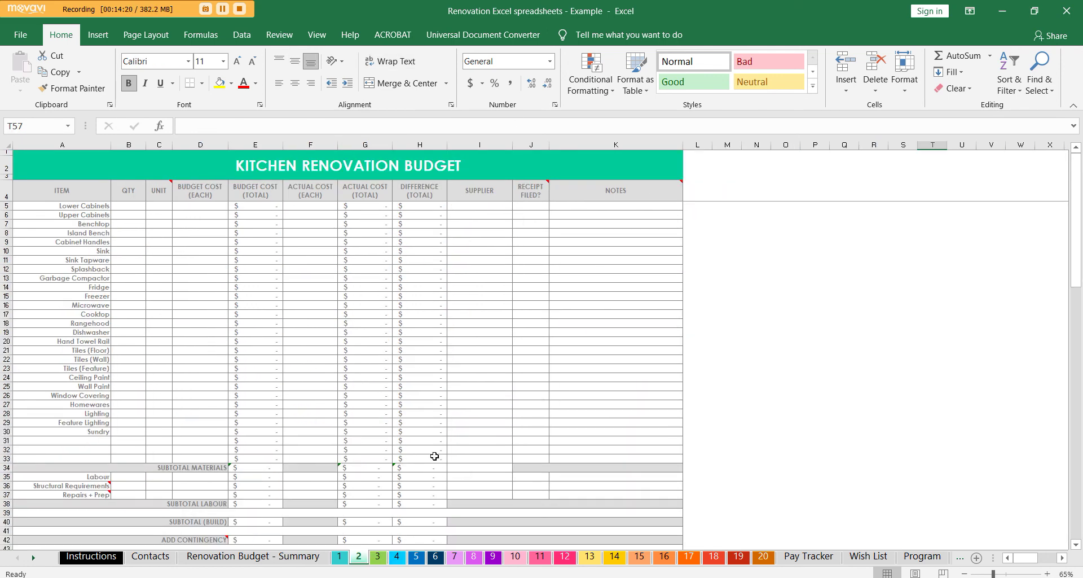
click(295, 557)
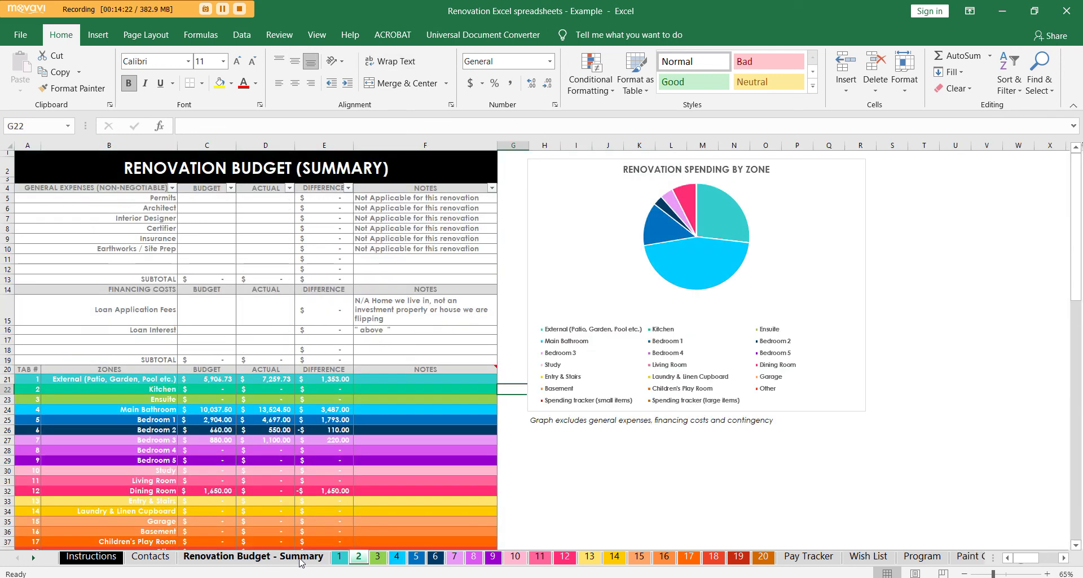
click(580, 463)
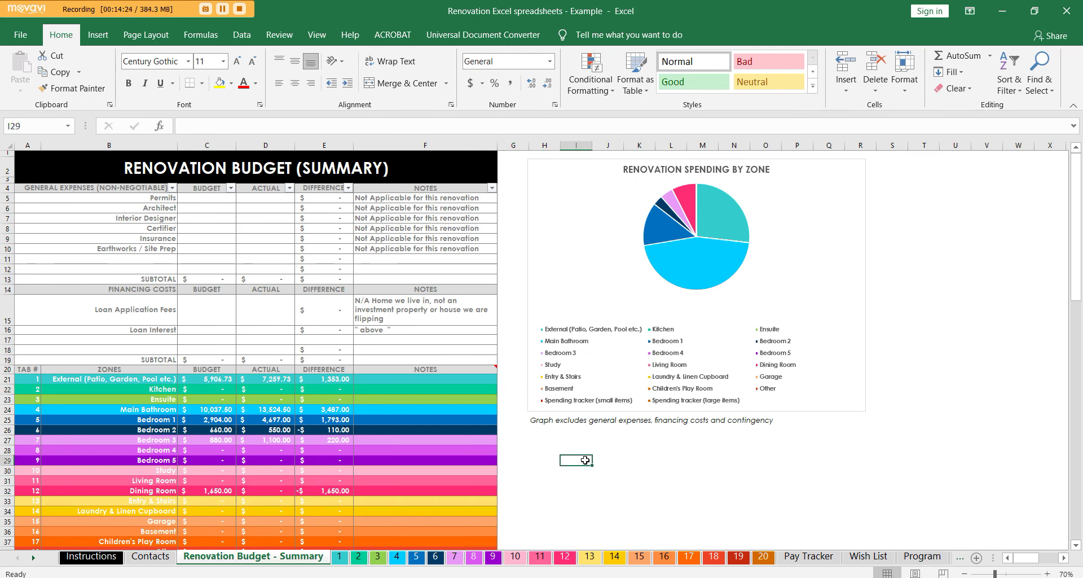